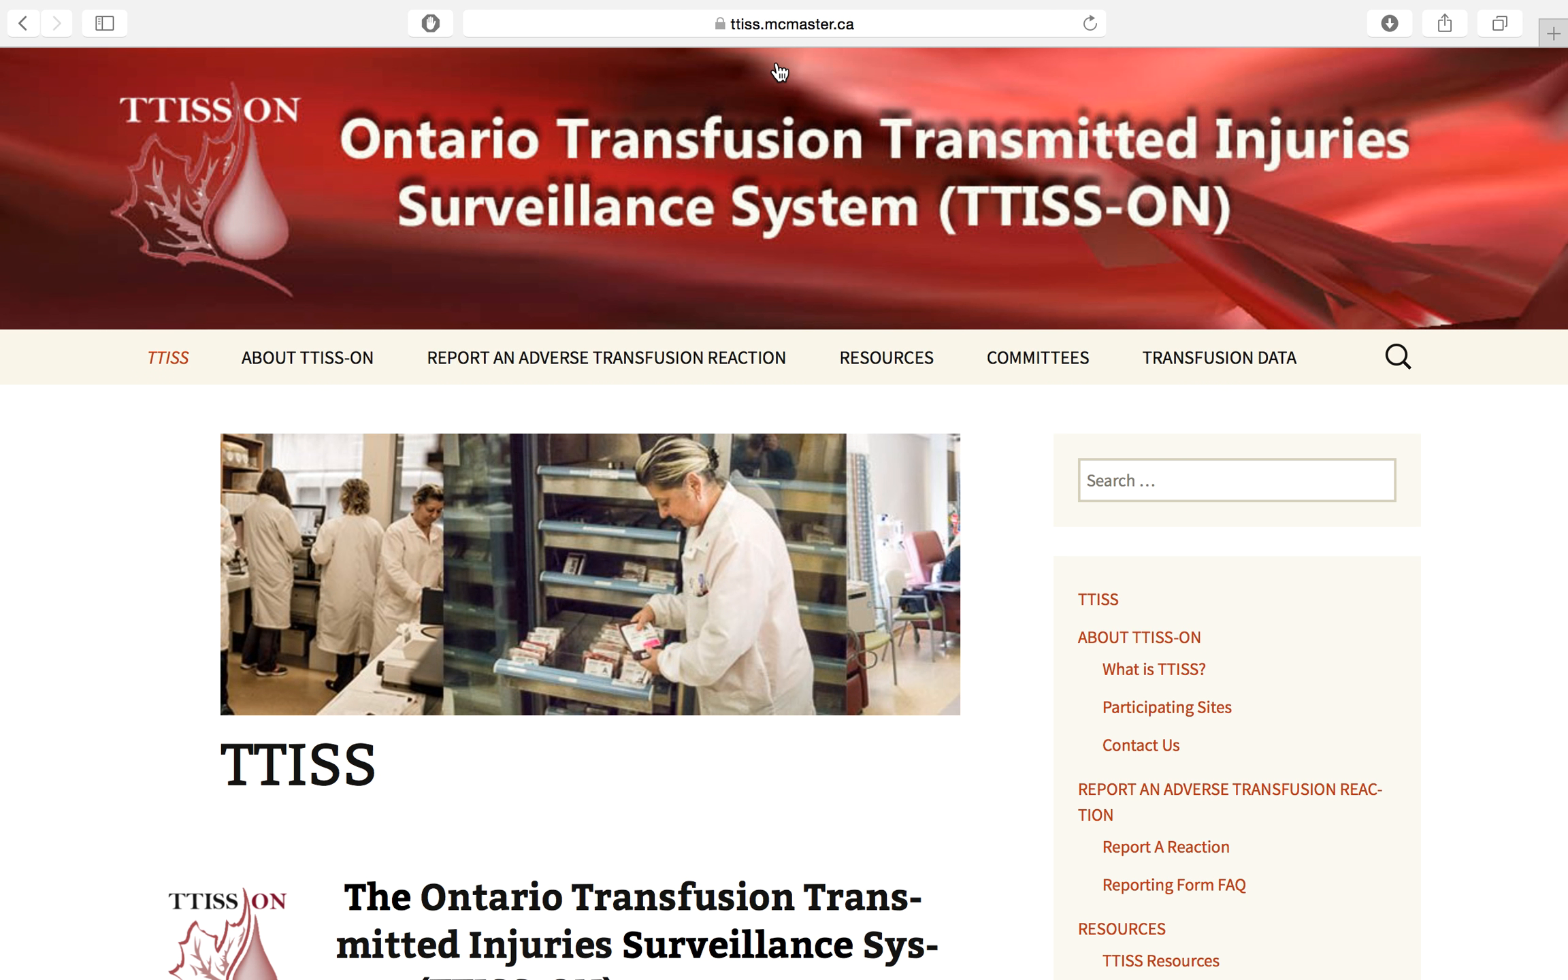
Open the electronic reporting form from the Report A Reaction page and create a new record
{"action": "mouse_move", "coordinate": [628, 350]}
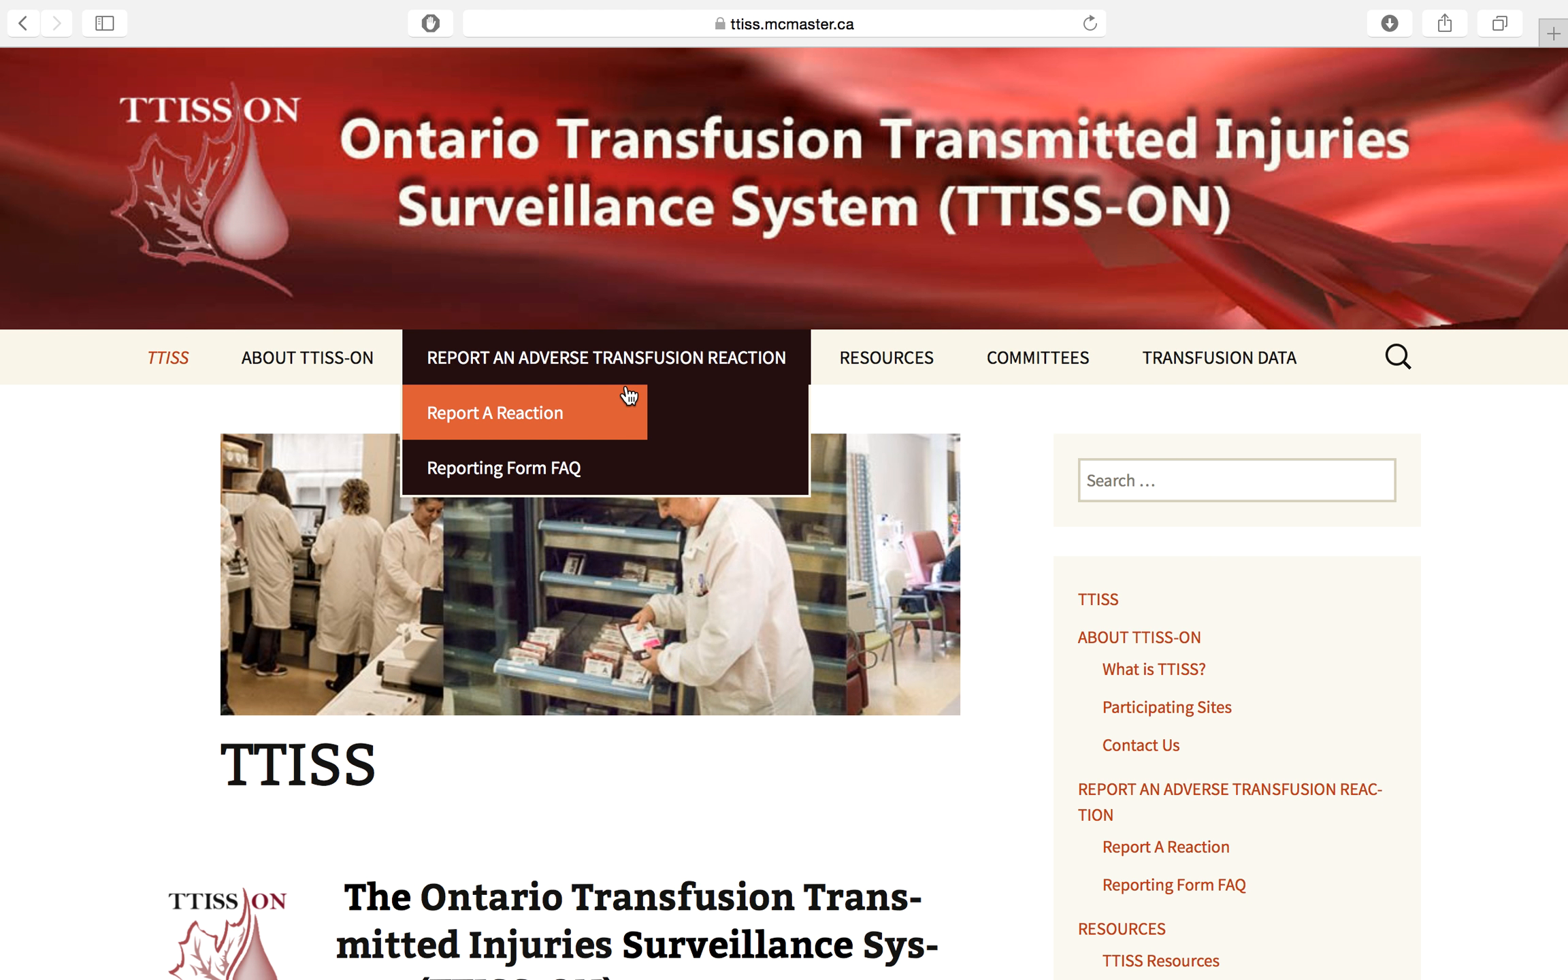
{"action": "left_click", "coordinate": [526, 405]}
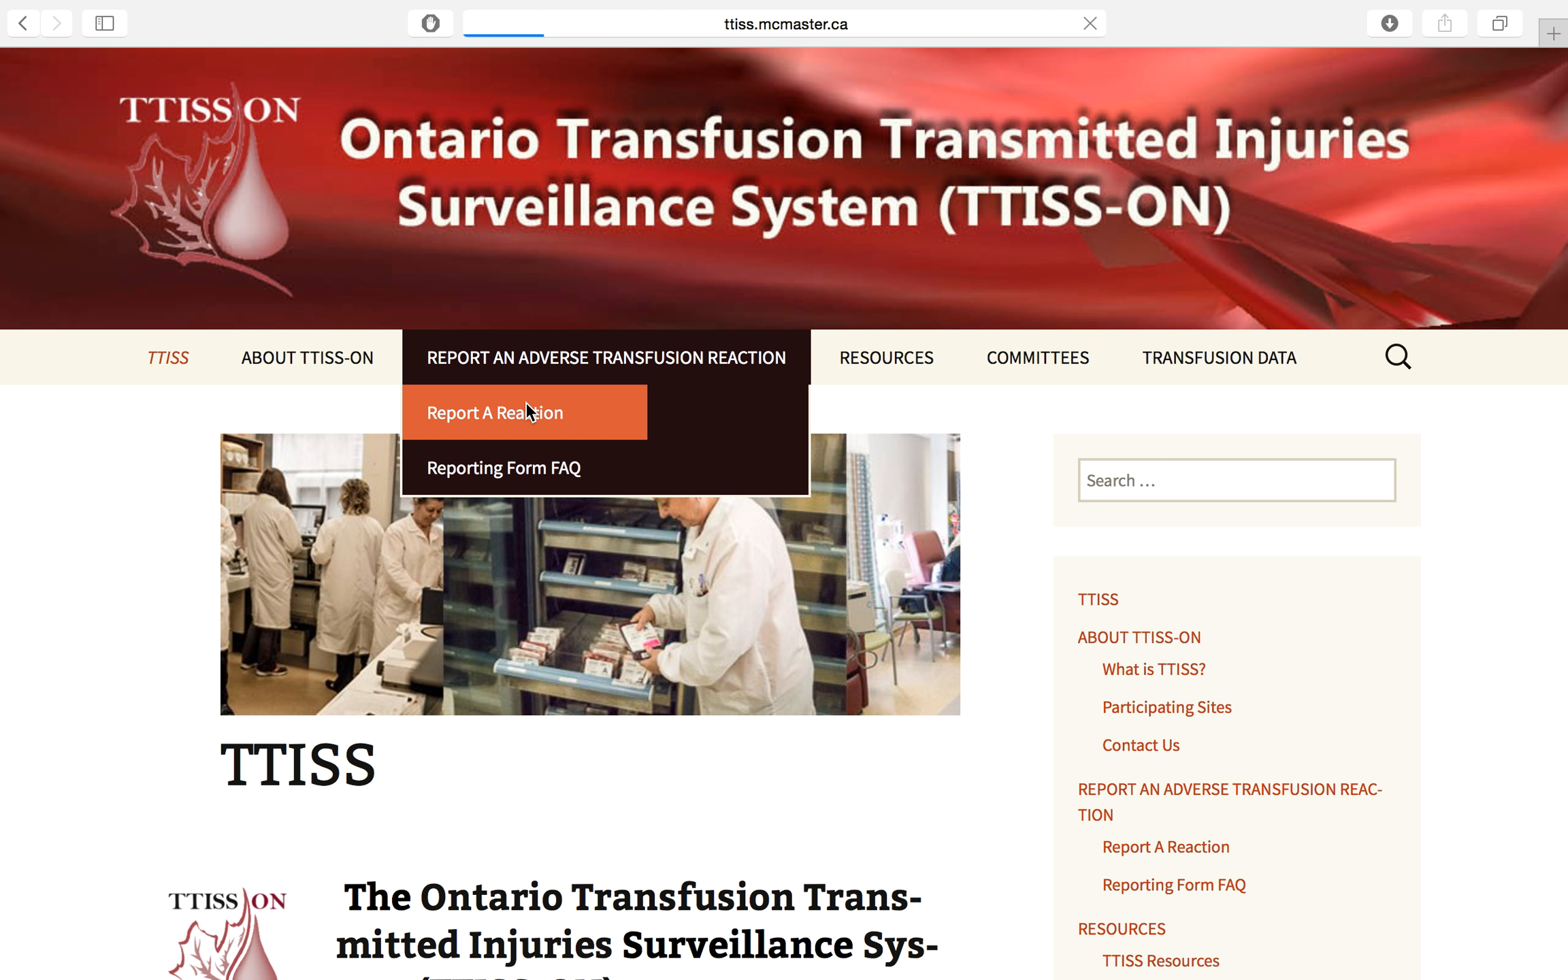
{"action": "scroll", "coordinate": [480, 751], "scroll_direction": "down", "scroll_amount": 10}
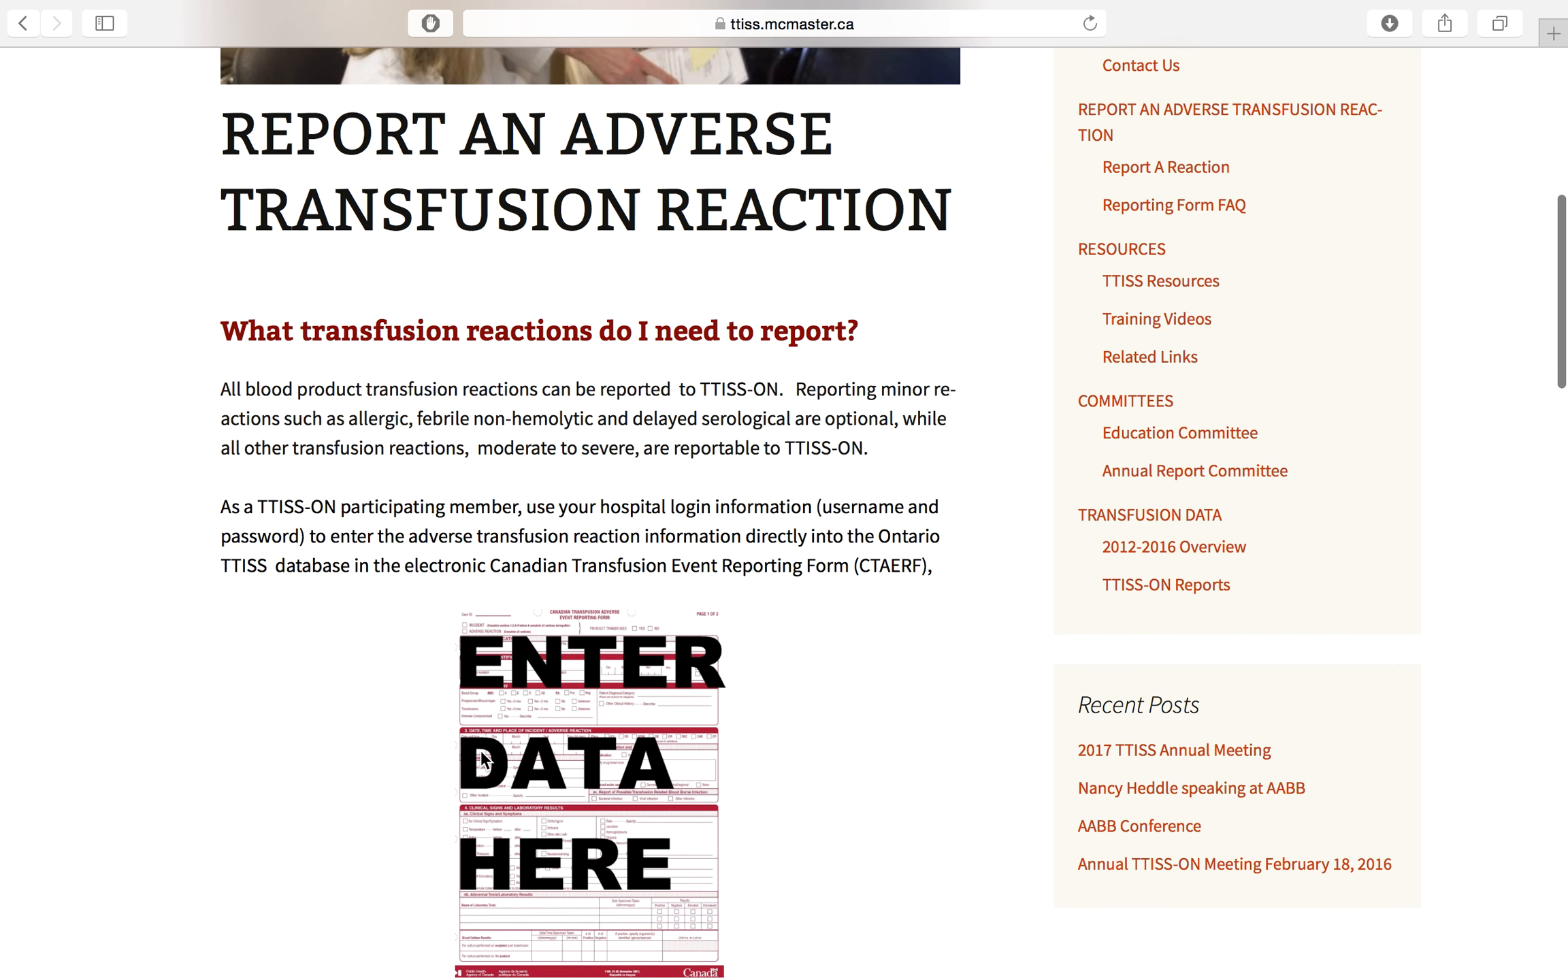
{"action": "scroll", "coordinate": [481, 750], "scroll_direction": "down", "scroll_amount": 2}
{"action": "left_click", "coordinate": [571, 645]}
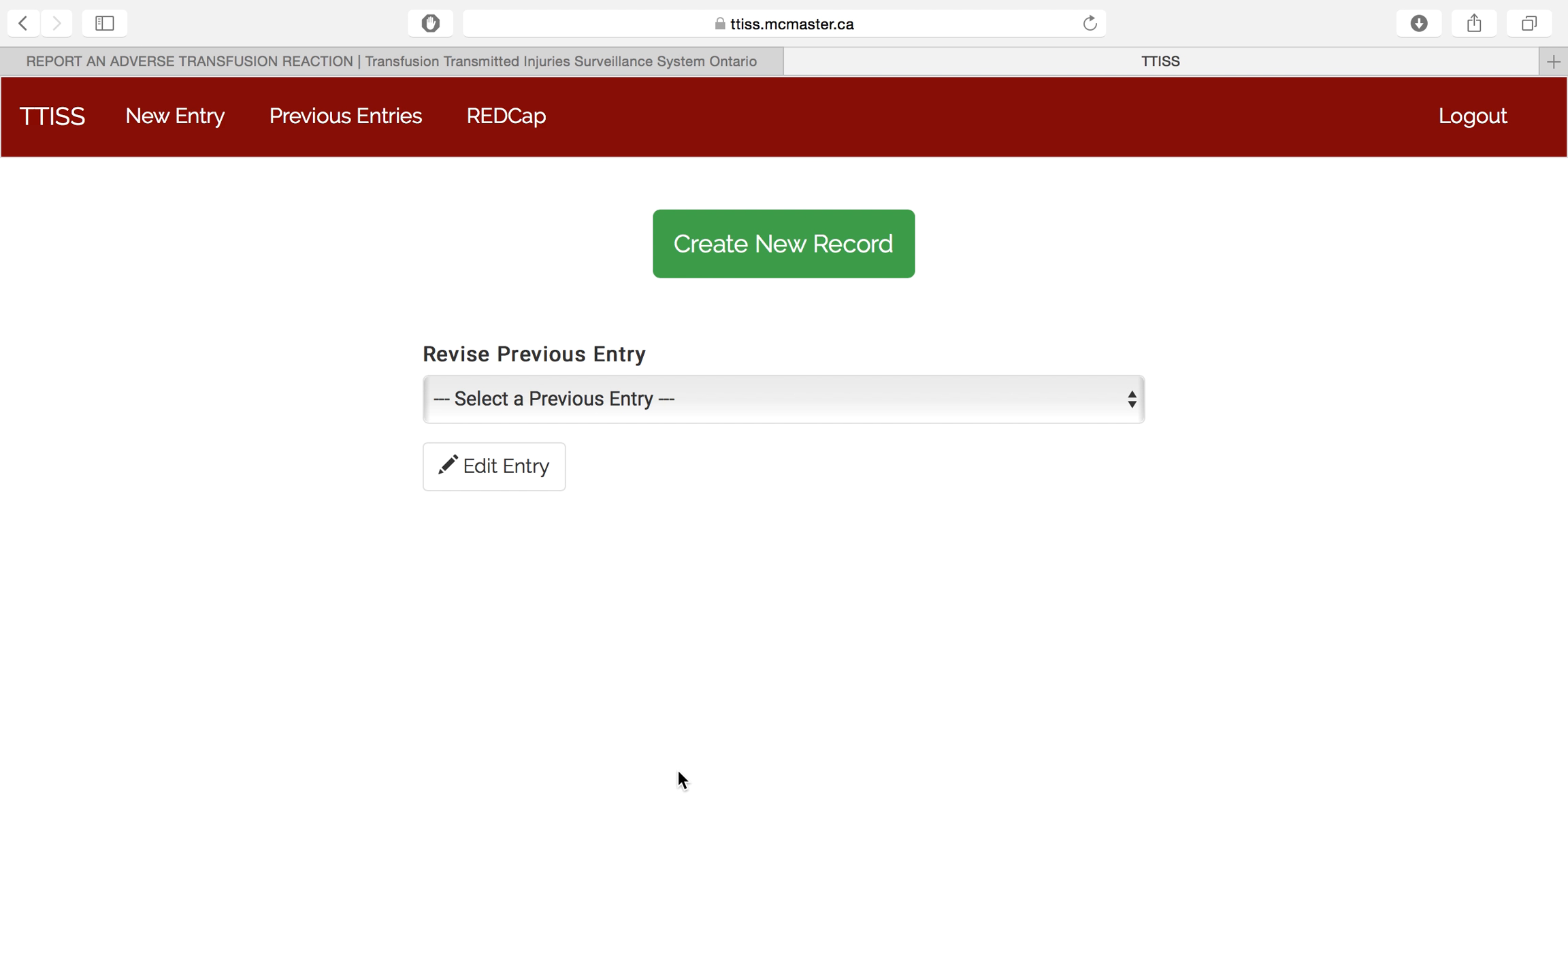
{"action": "left_click", "coordinate": [782, 257]}
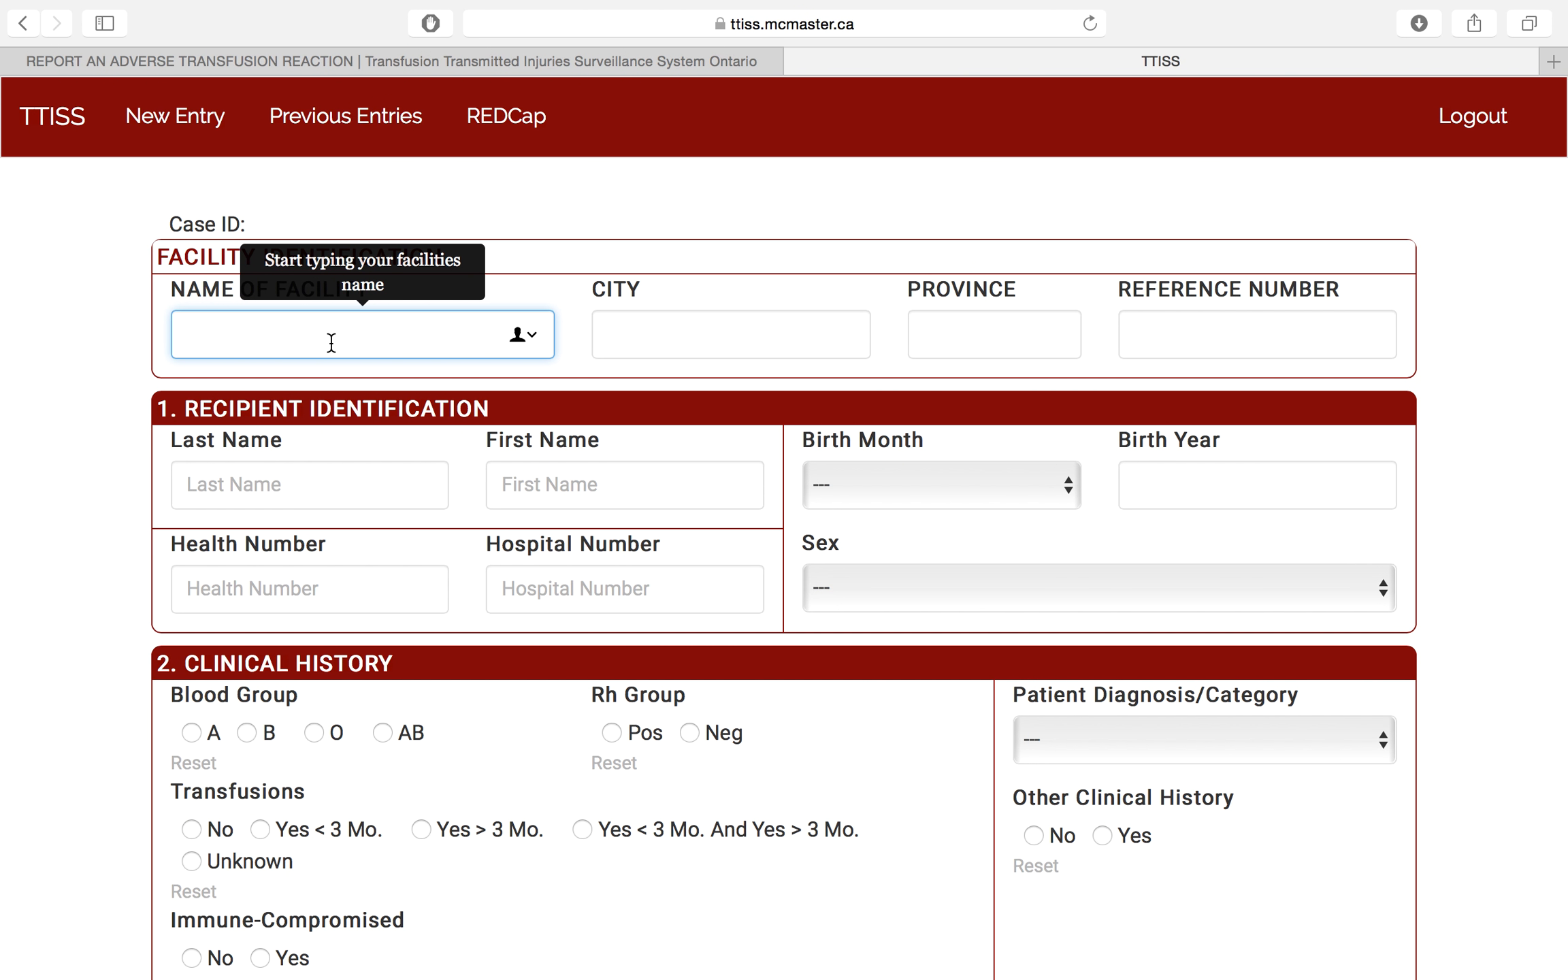
Set the name of the facility to A PRACTICE REACTION, chosen from the matching facilities
{"action": "type", "text": "hamil"}
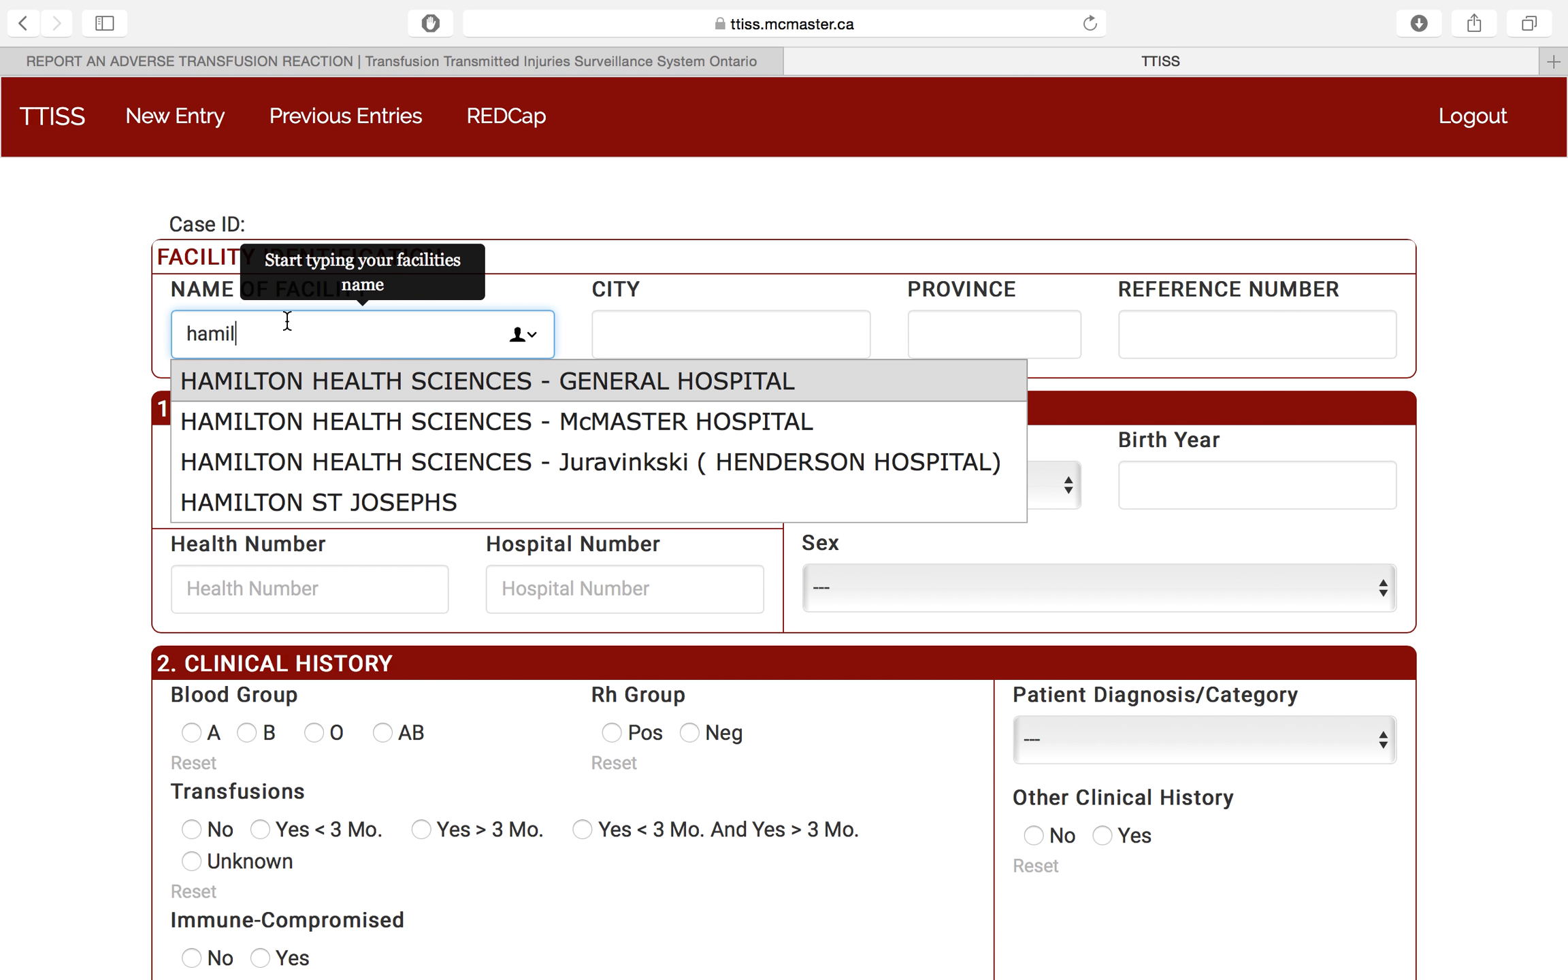
{"action": "left_click_drag", "start_coordinate": [225, 334], "coordinate": [130, 334]}
{"action": "type", "text": "a"}
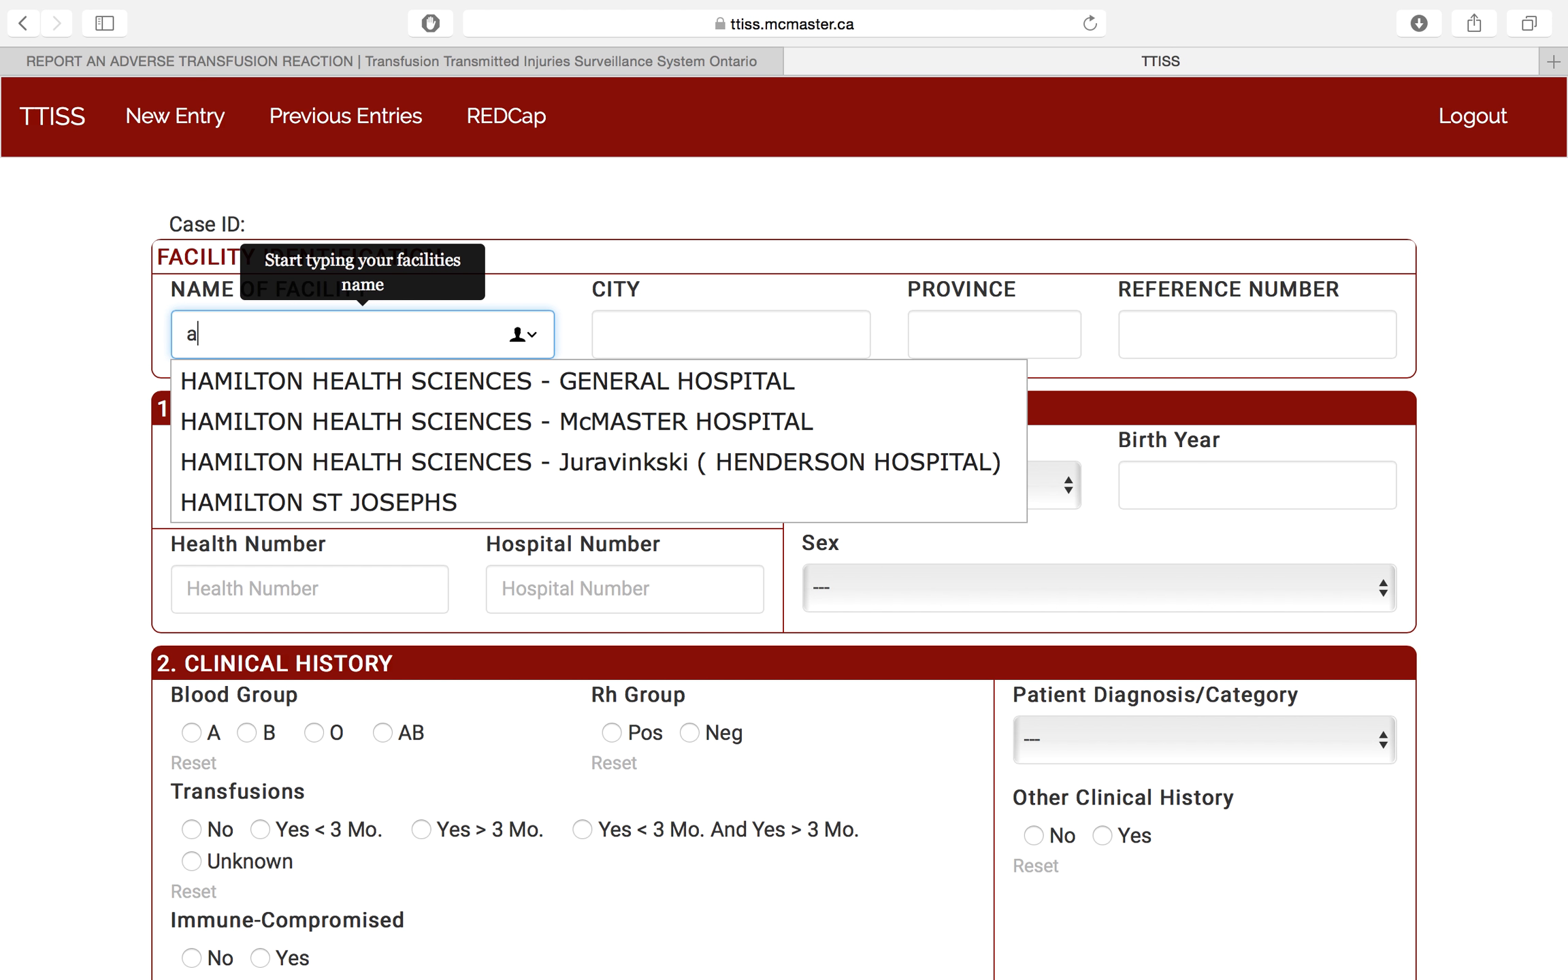
{"action": "type", "text": " practic"}
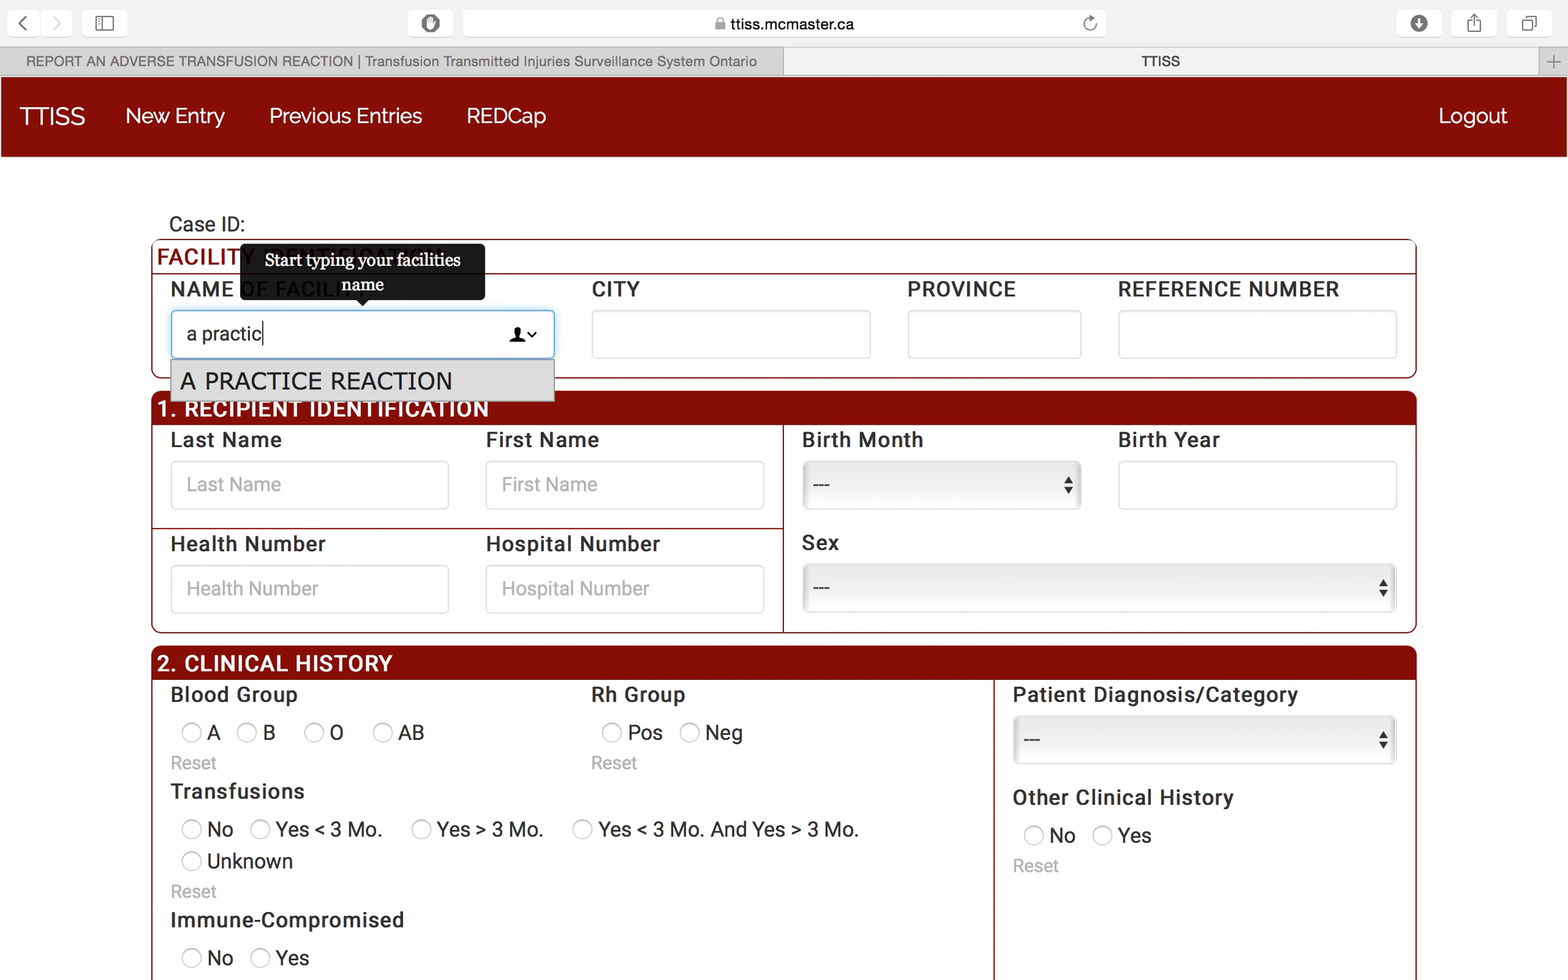
{"action": "left_click", "coordinate": [217, 375]}
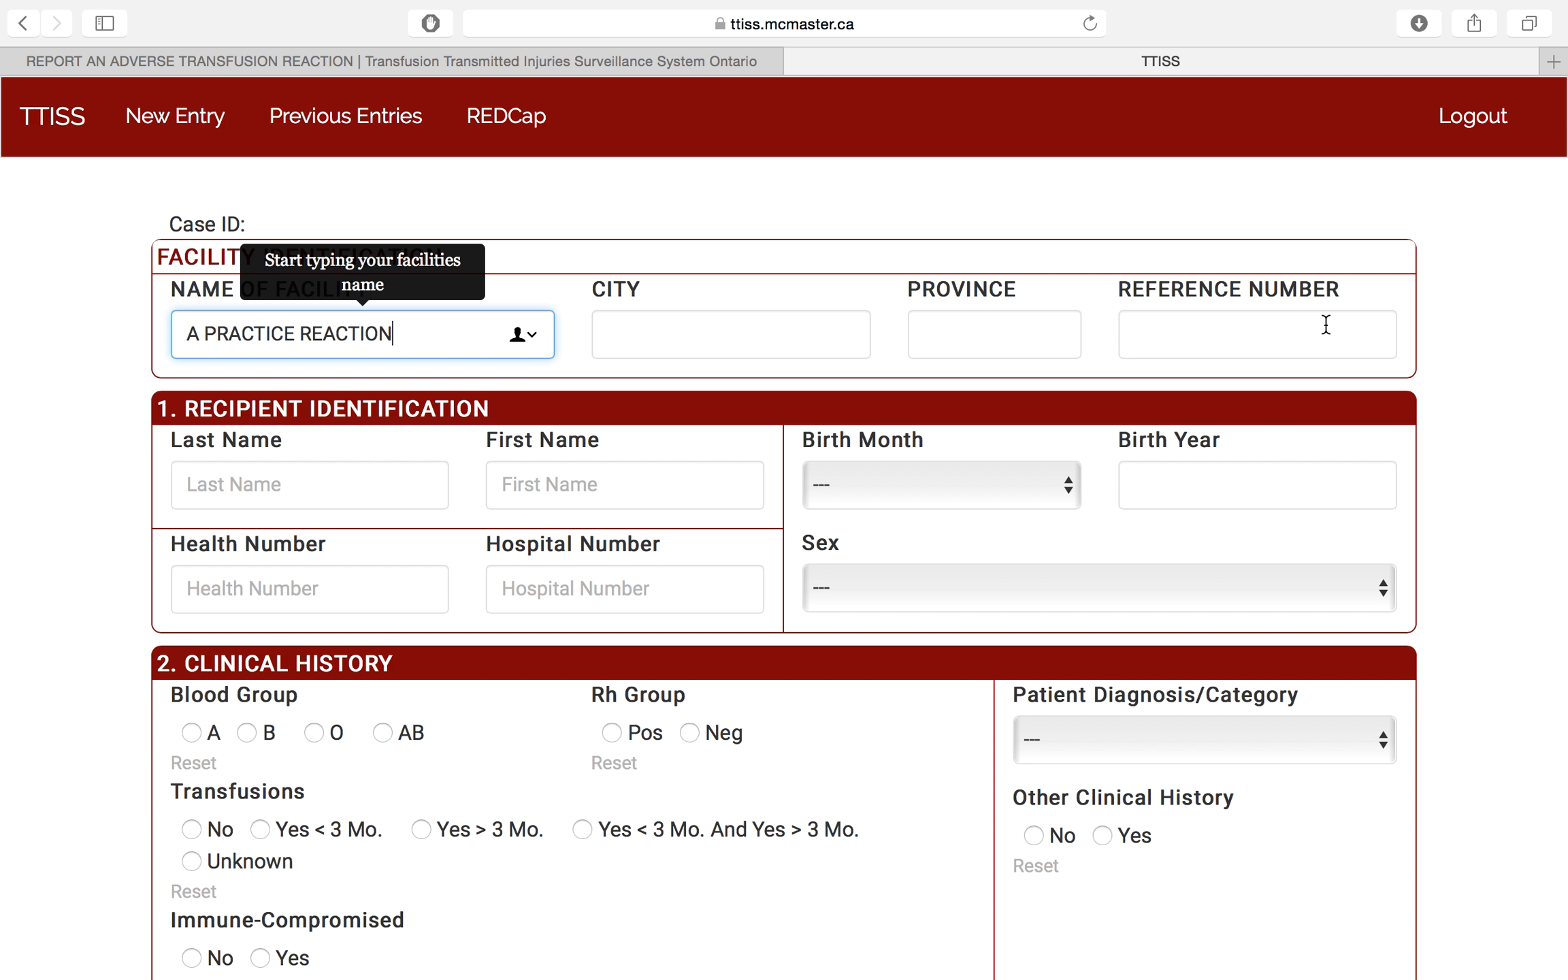
Enter 001 as the reference number in the facility identification section
{"action": "left_click", "coordinate": [1268, 341]}
{"action": "type", "text": "001"}
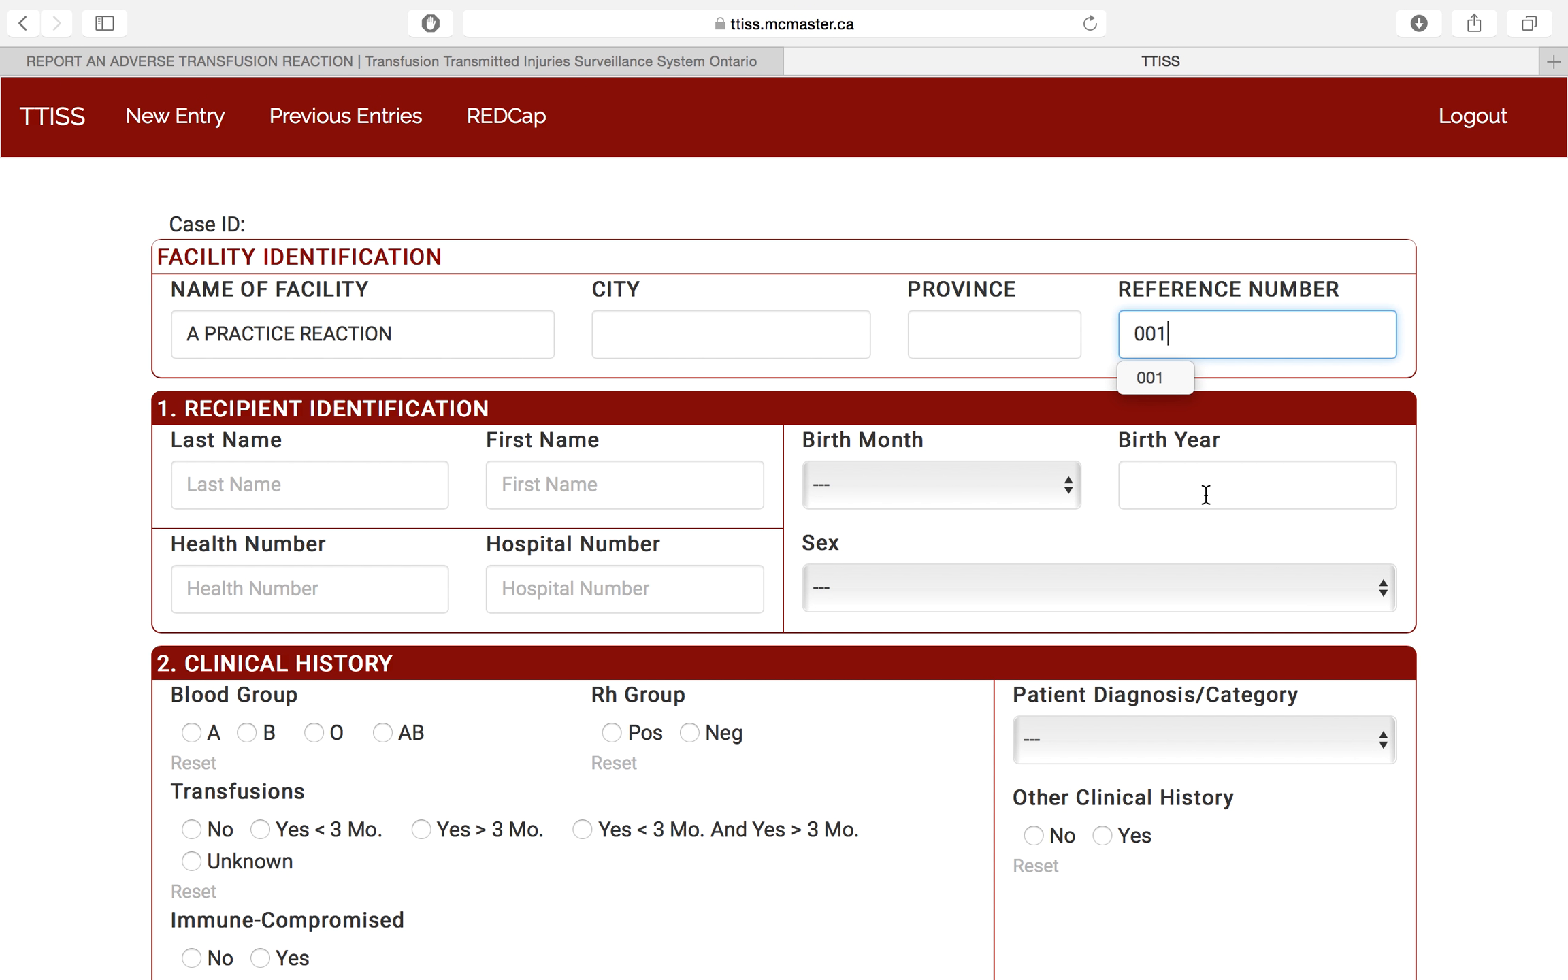
{"action": "left_click", "coordinate": [1131, 541]}
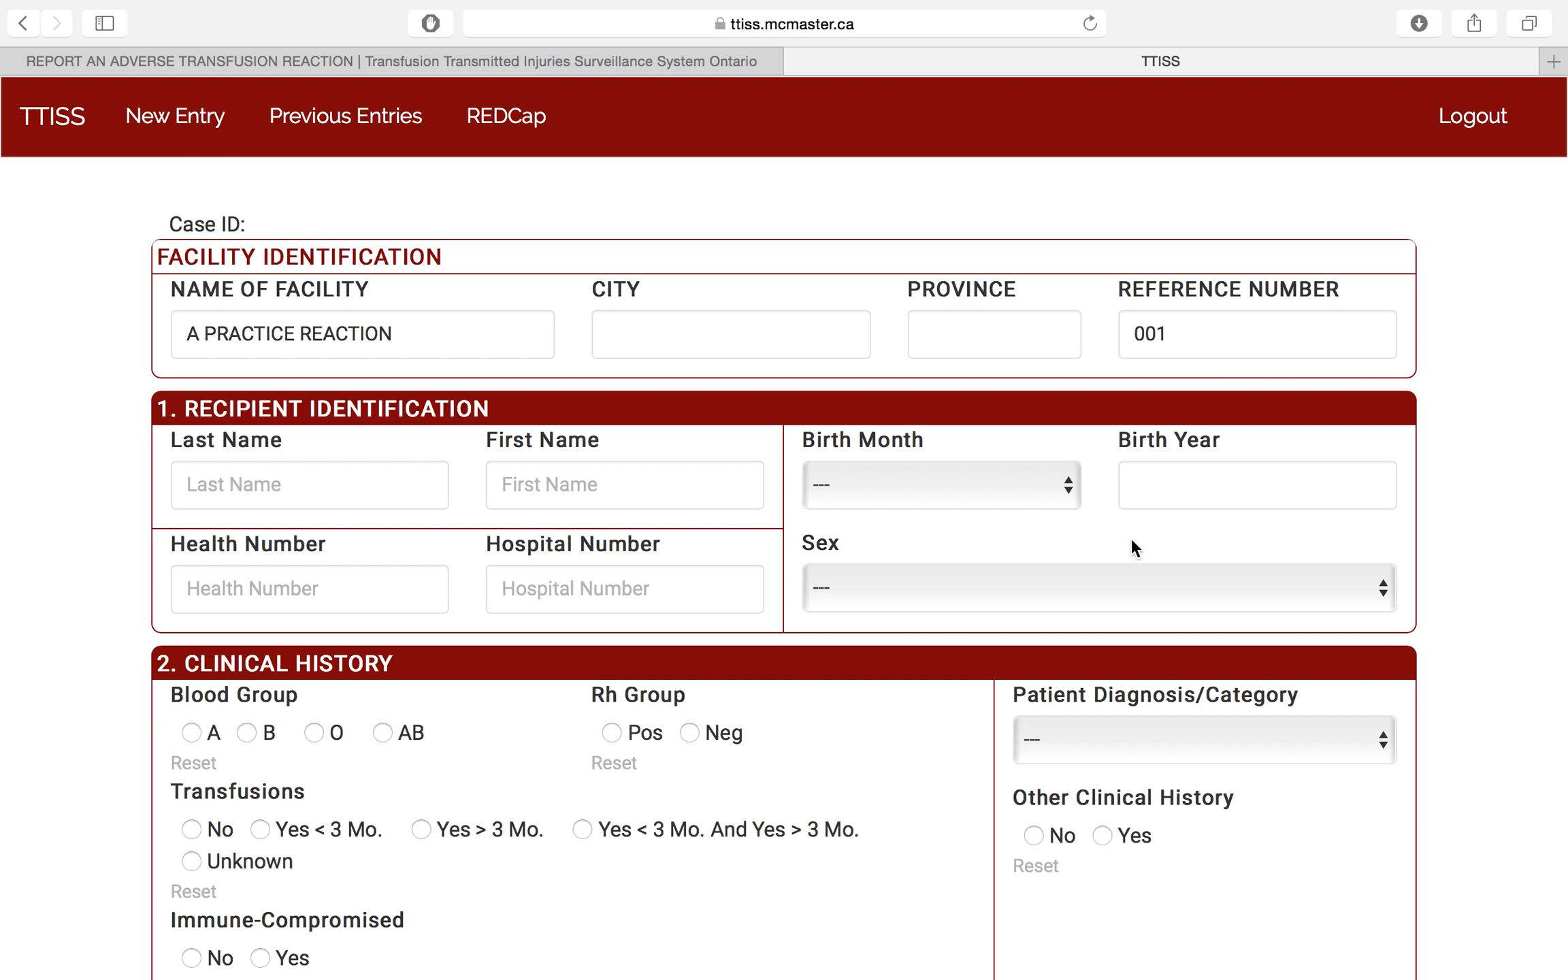
{"action": "left_click", "coordinate": [296, 485]}
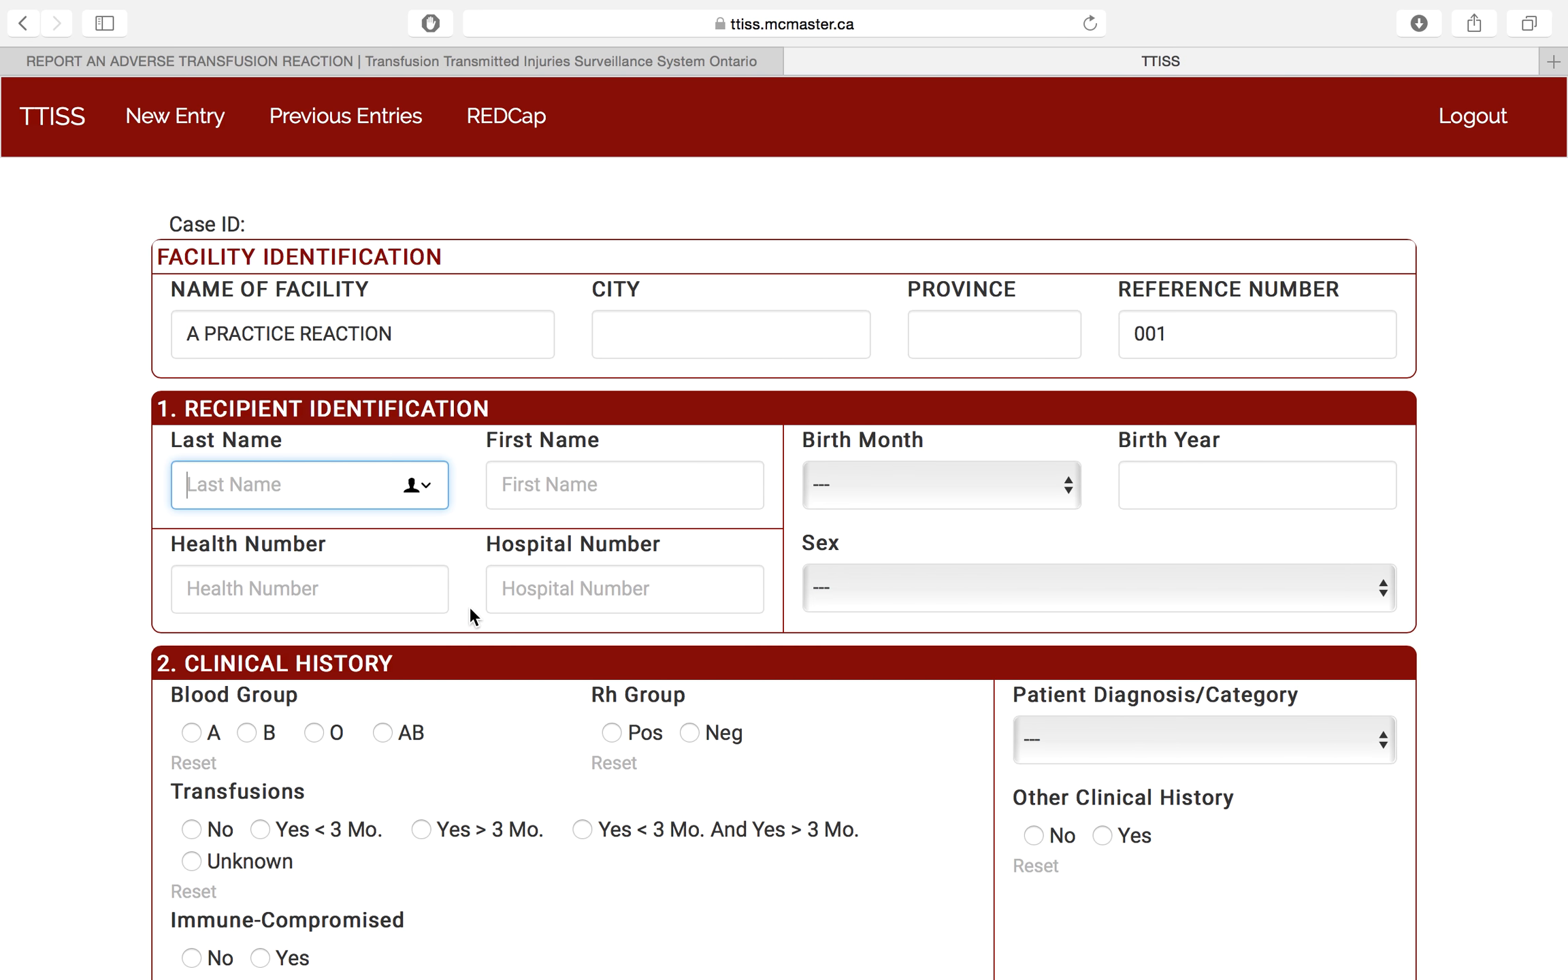
Record the recipient's blood group as A and Rh group as Neg in the clinical history
{"action": "scroll", "coordinate": [469, 610], "scroll_direction": "down", "scroll_amount": 8}
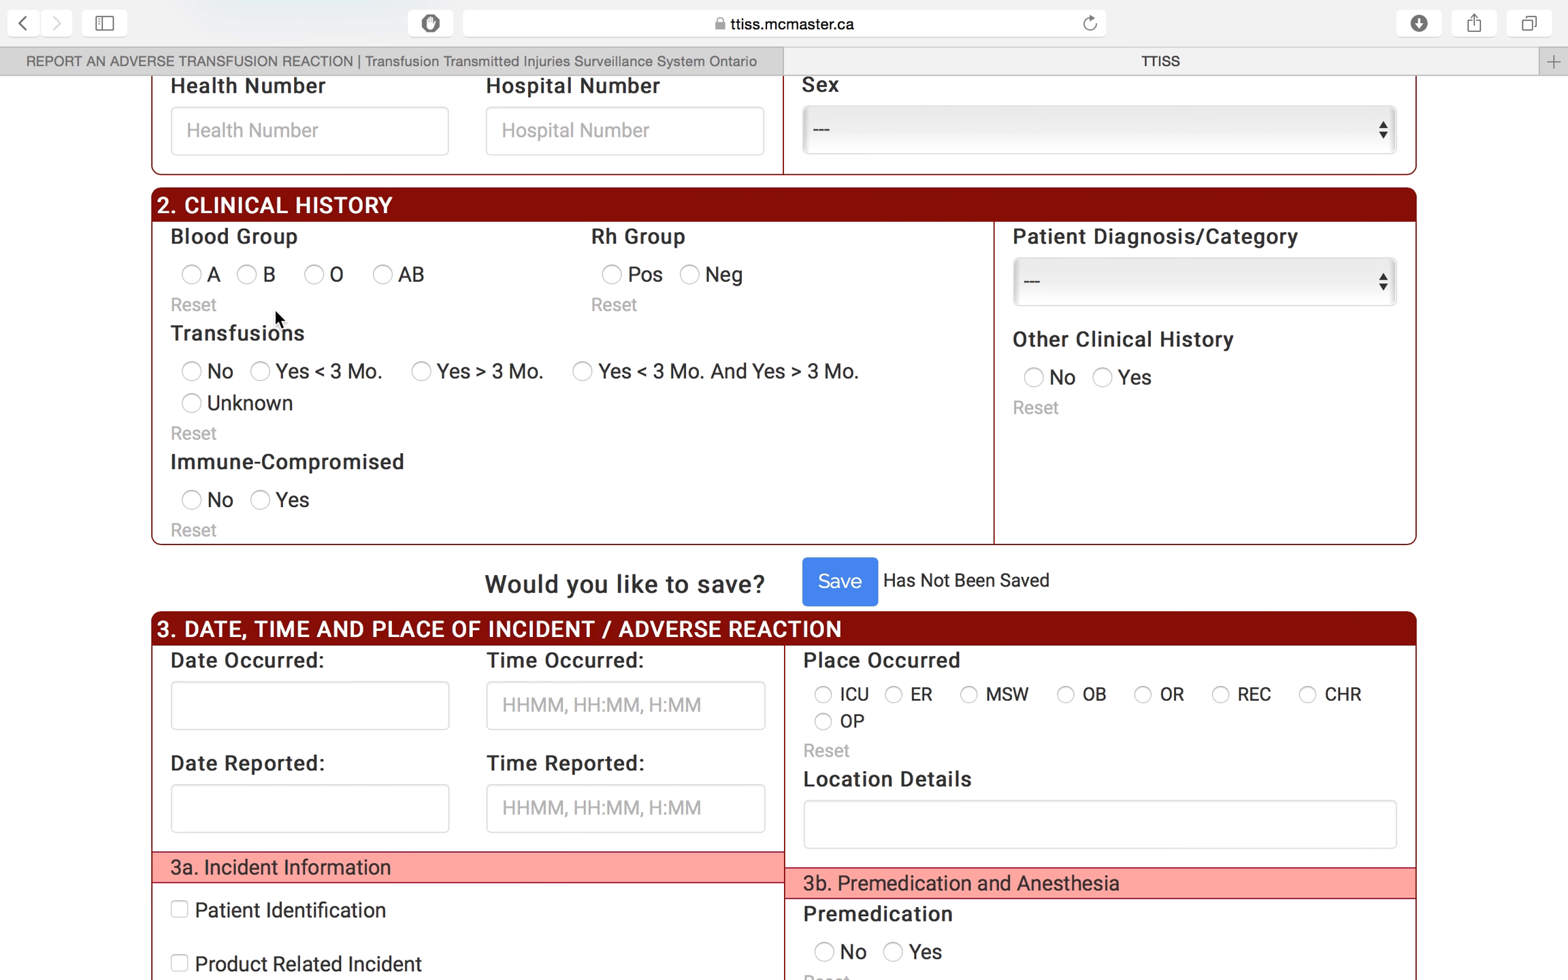
{"action": "left_click", "coordinate": [190, 271]}
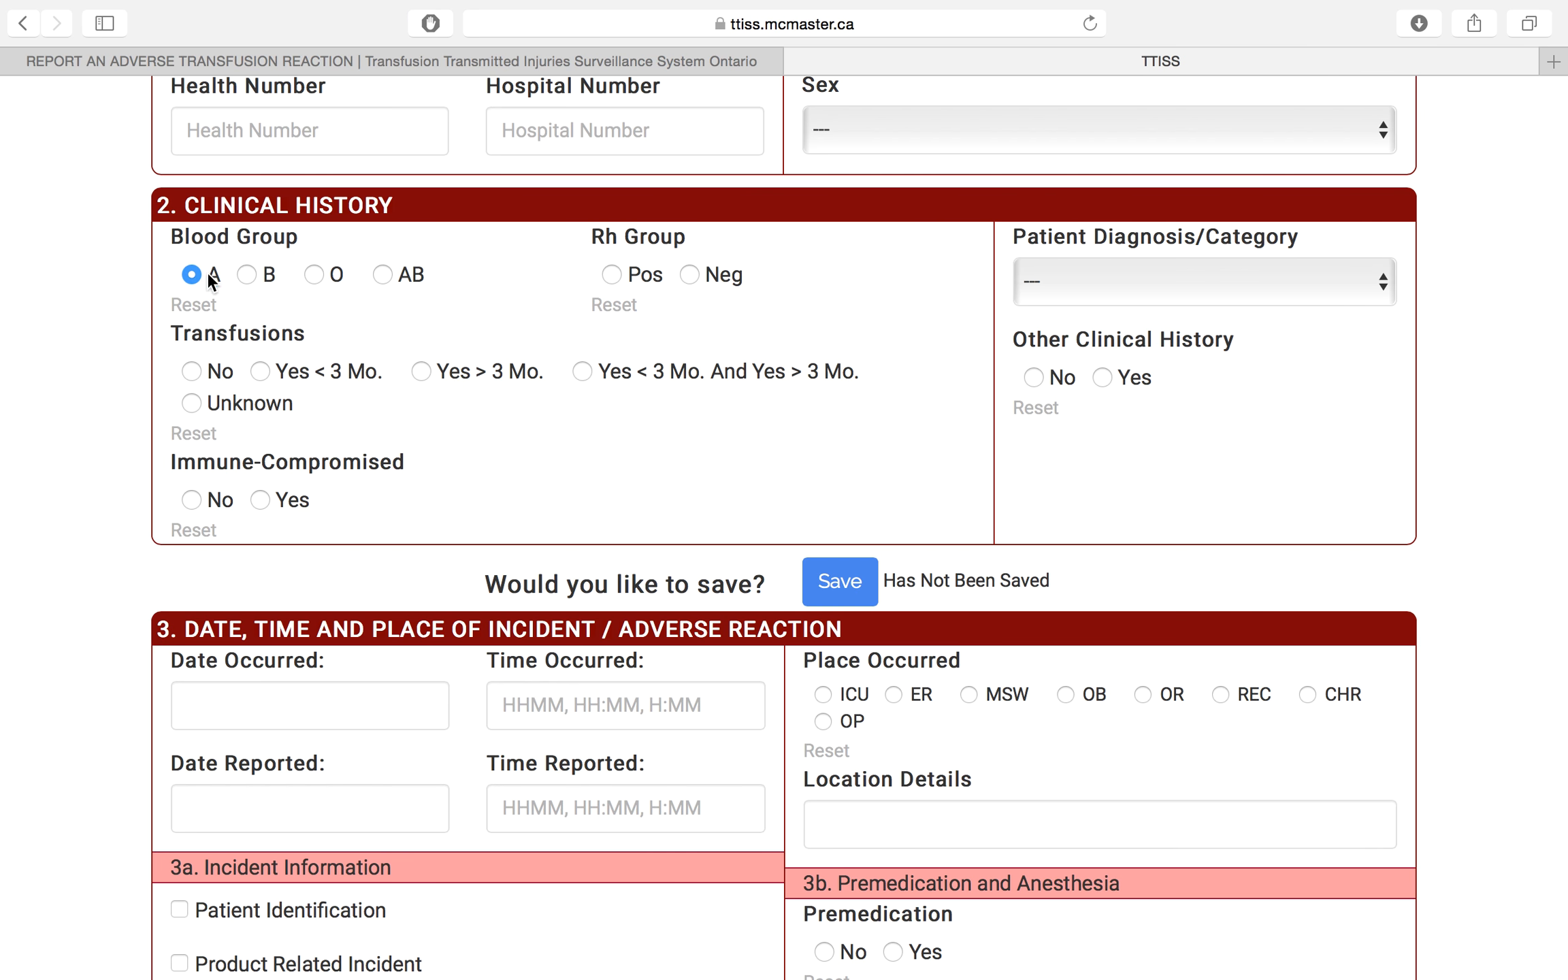
{"action": "left_click", "coordinate": [689, 276]}
Mark other clinical symptoms as Yes, and select Pain with Chest as its location
{"action": "scroll", "coordinate": [684, 612], "scroll_direction": "down", "scroll_amount": 10}
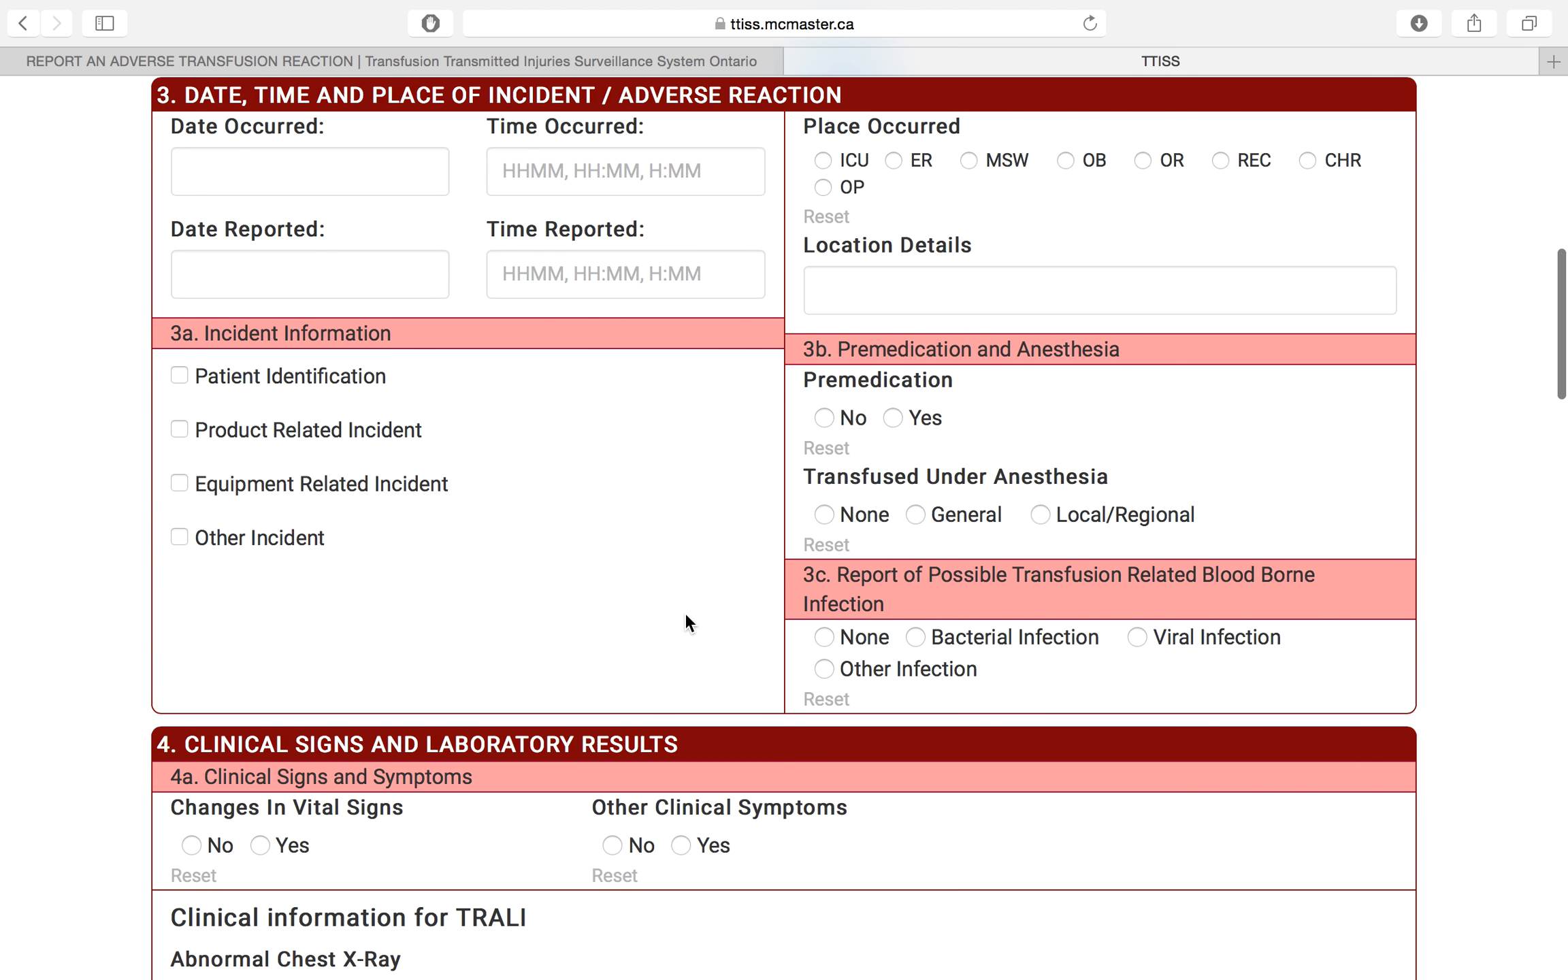
{"action": "scroll", "coordinate": [685, 611], "scroll_direction": "down", "scroll_amount": 10}
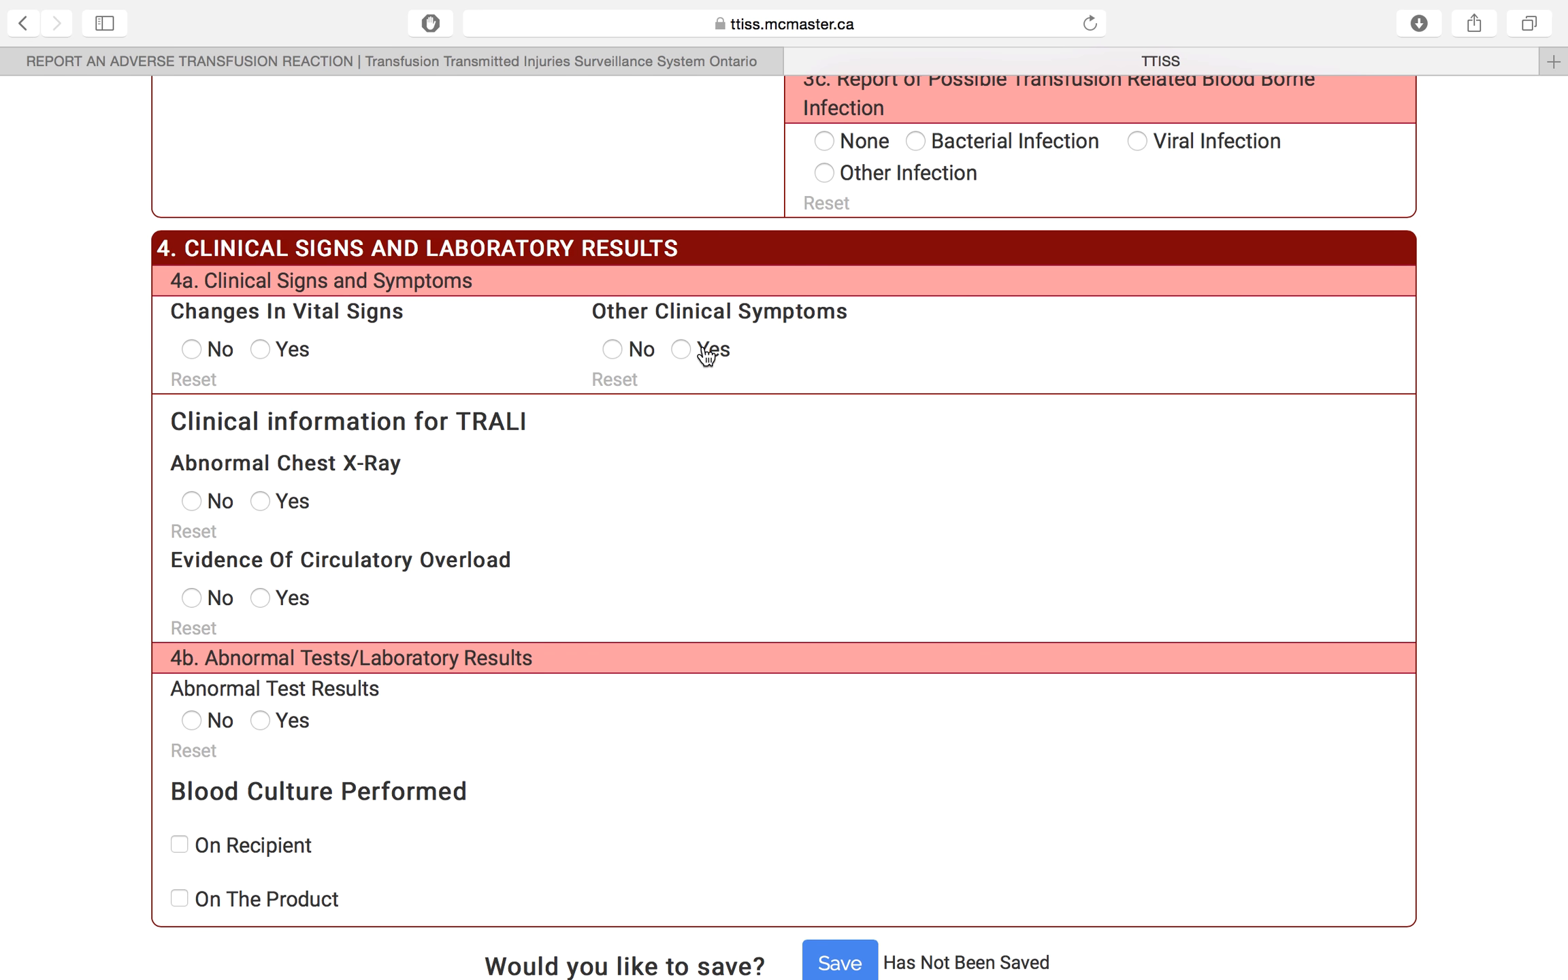
{"action": "left_click", "coordinate": [682, 350]}
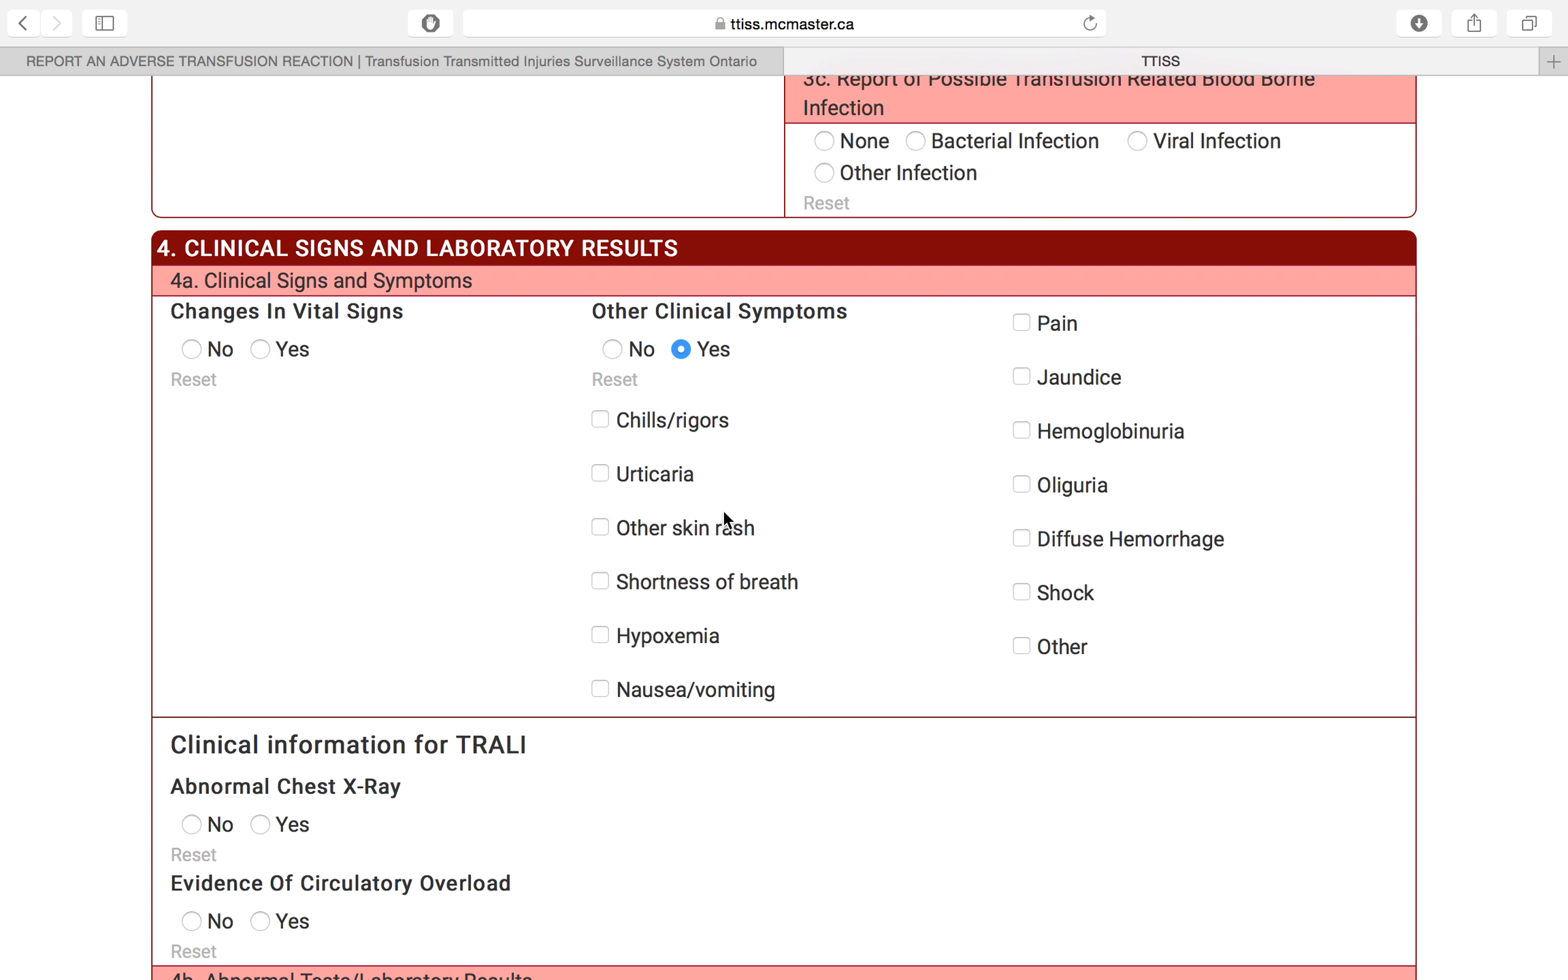
{"action": "scroll", "coordinate": [905, 694], "scroll_direction": "down", "scroll_amount": 5}
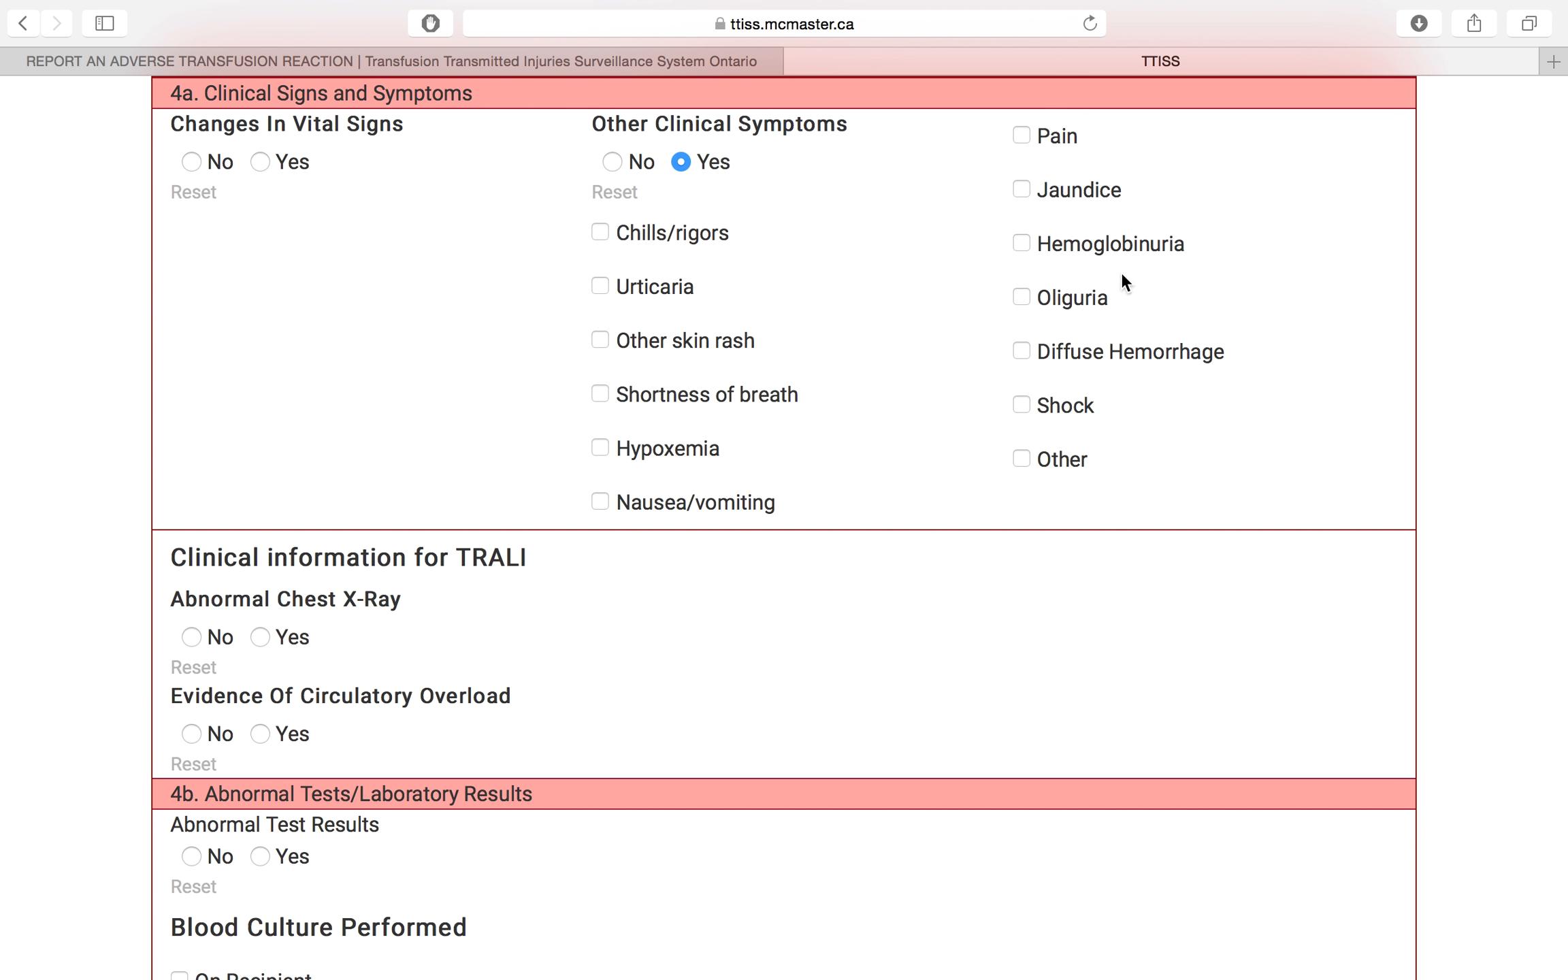
{"action": "left_click", "coordinate": [1031, 136]}
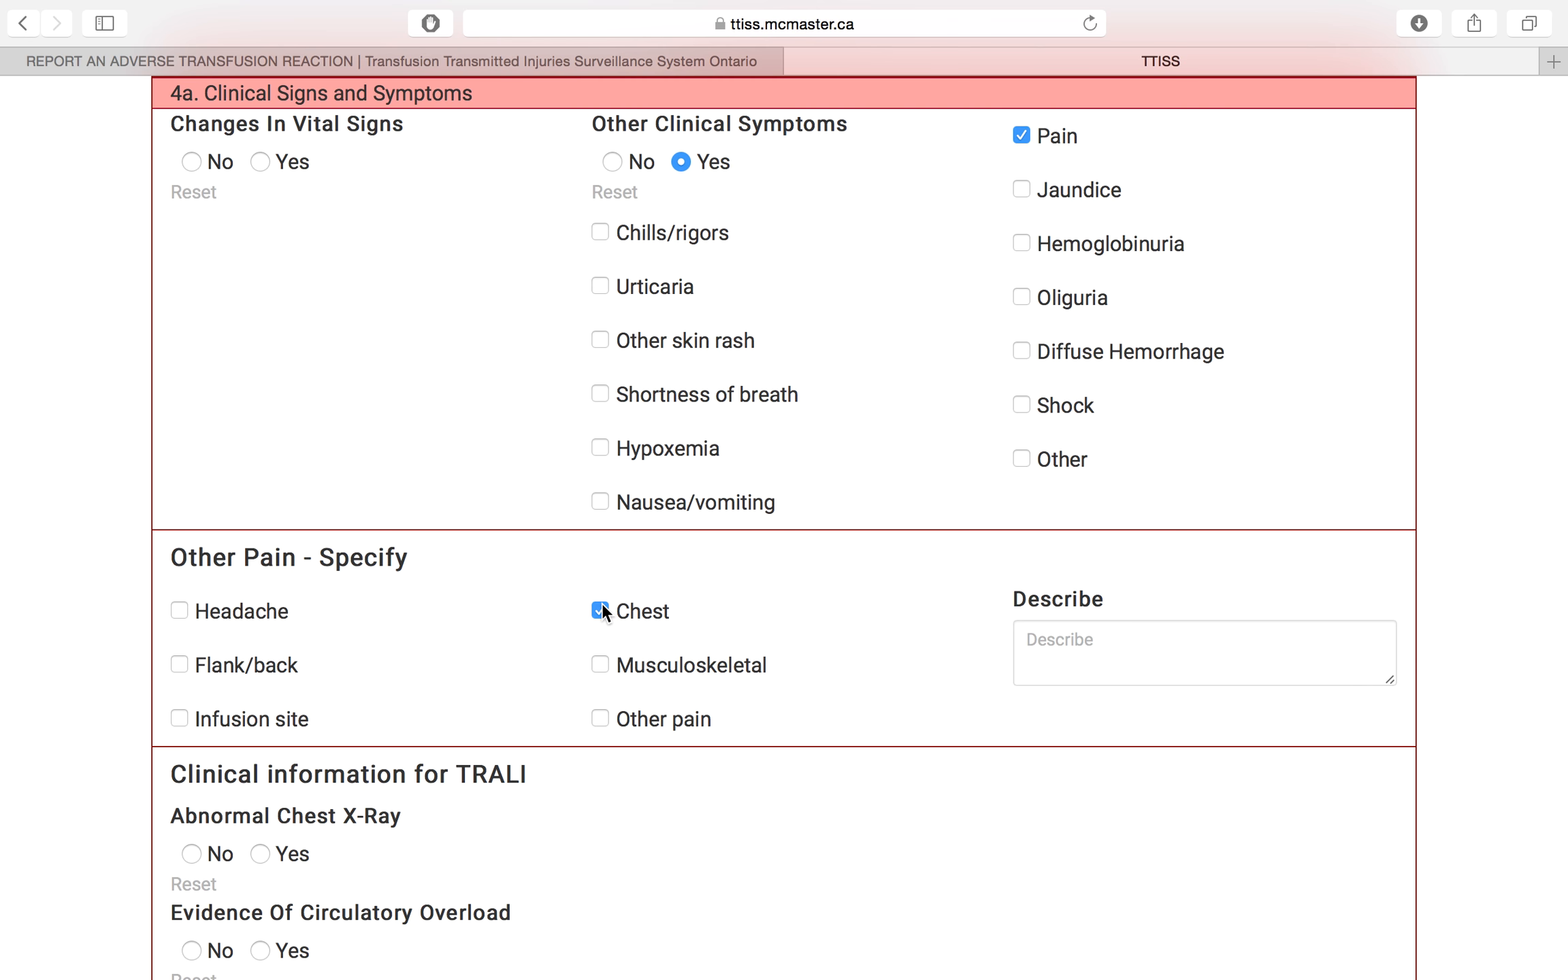
Mark abnormal test results as Yes and select the Bilirubin and Creatinine tests
{"action": "scroll", "coordinate": [602, 605], "scroll_direction": "down", "scroll_amount": 5}
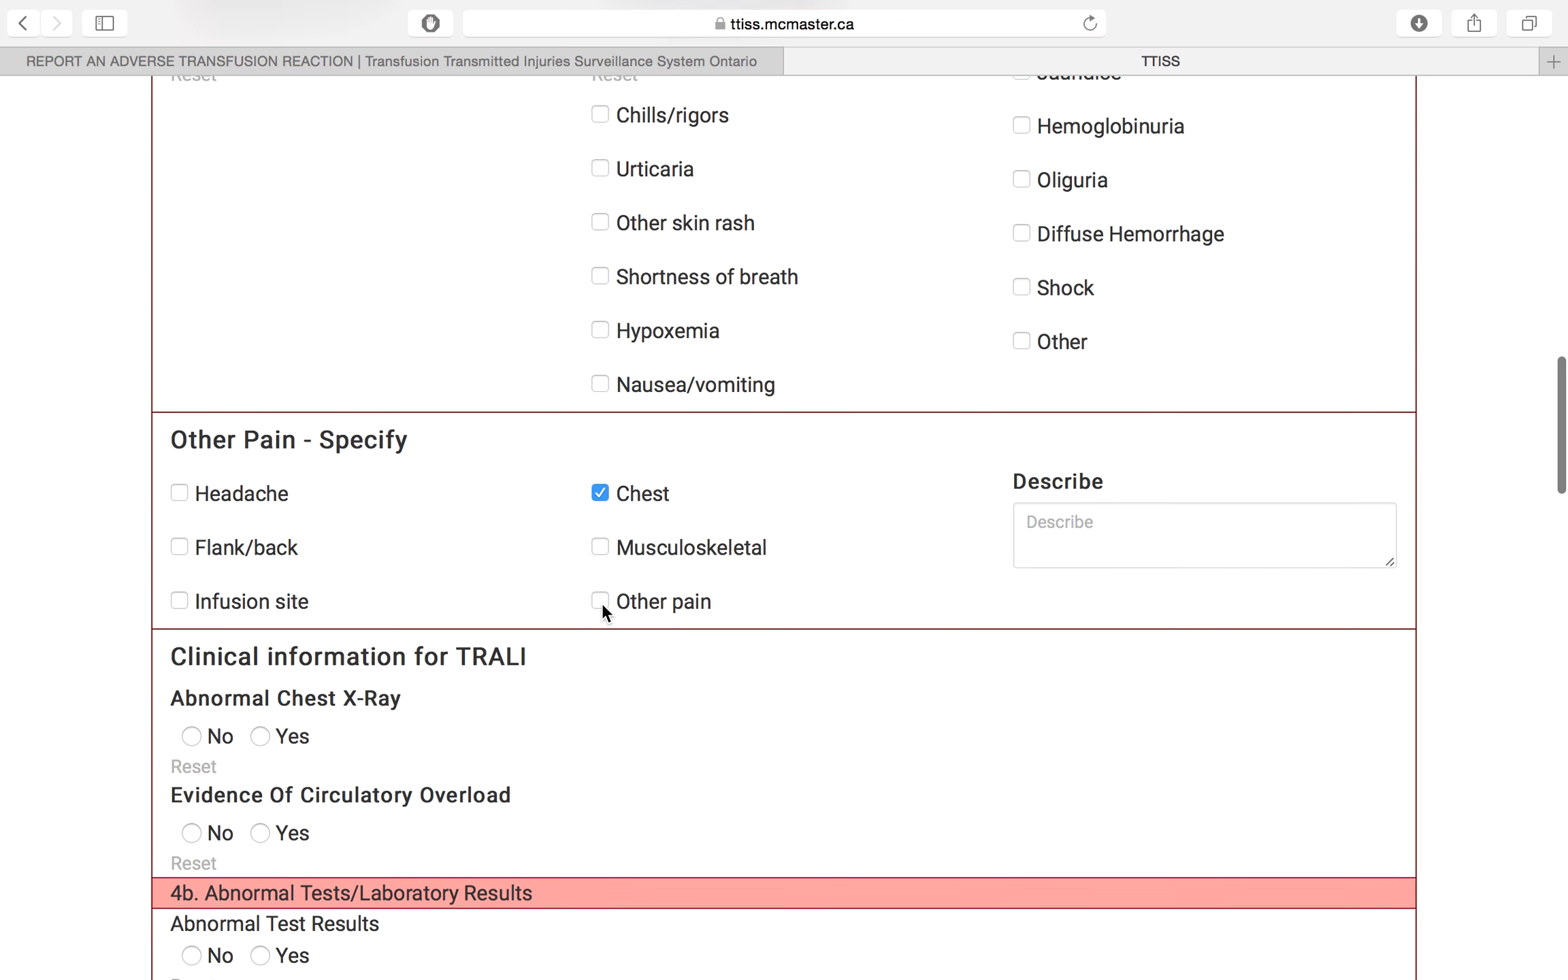
{"action": "scroll", "coordinate": [602, 605], "scroll_direction": "down", "scroll_amount": 10}
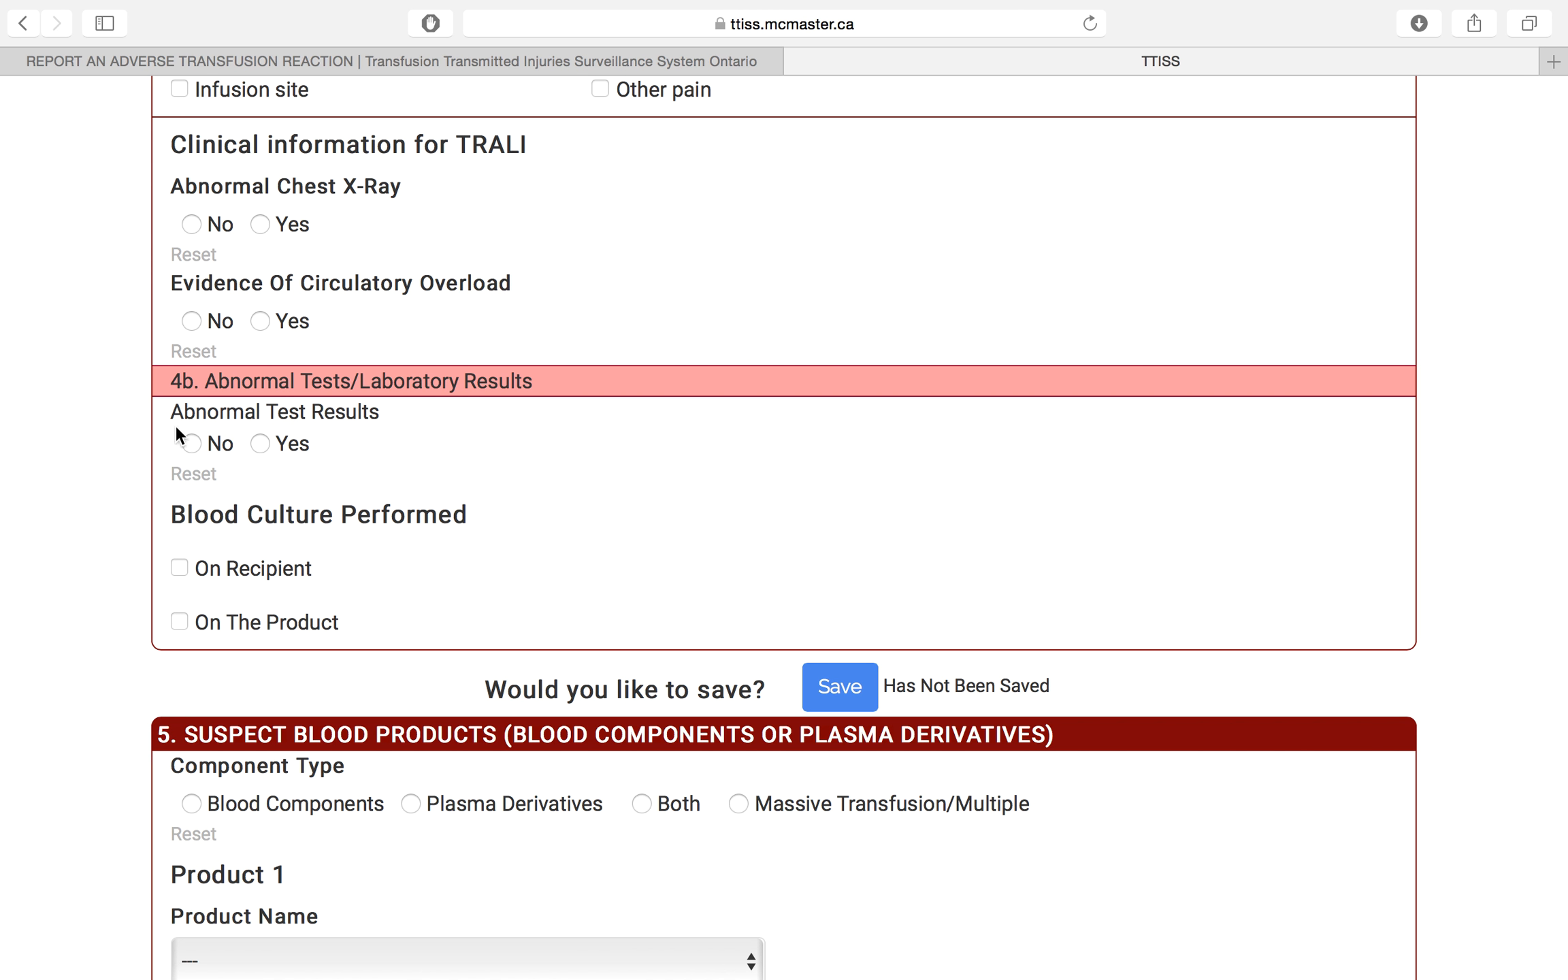
{"action": "left_click", "coordinate": [263, 447]}
{"action": "scroll", "coordinate": [282, 745], "scroll_direction": "down", "scroll_amount": 4}
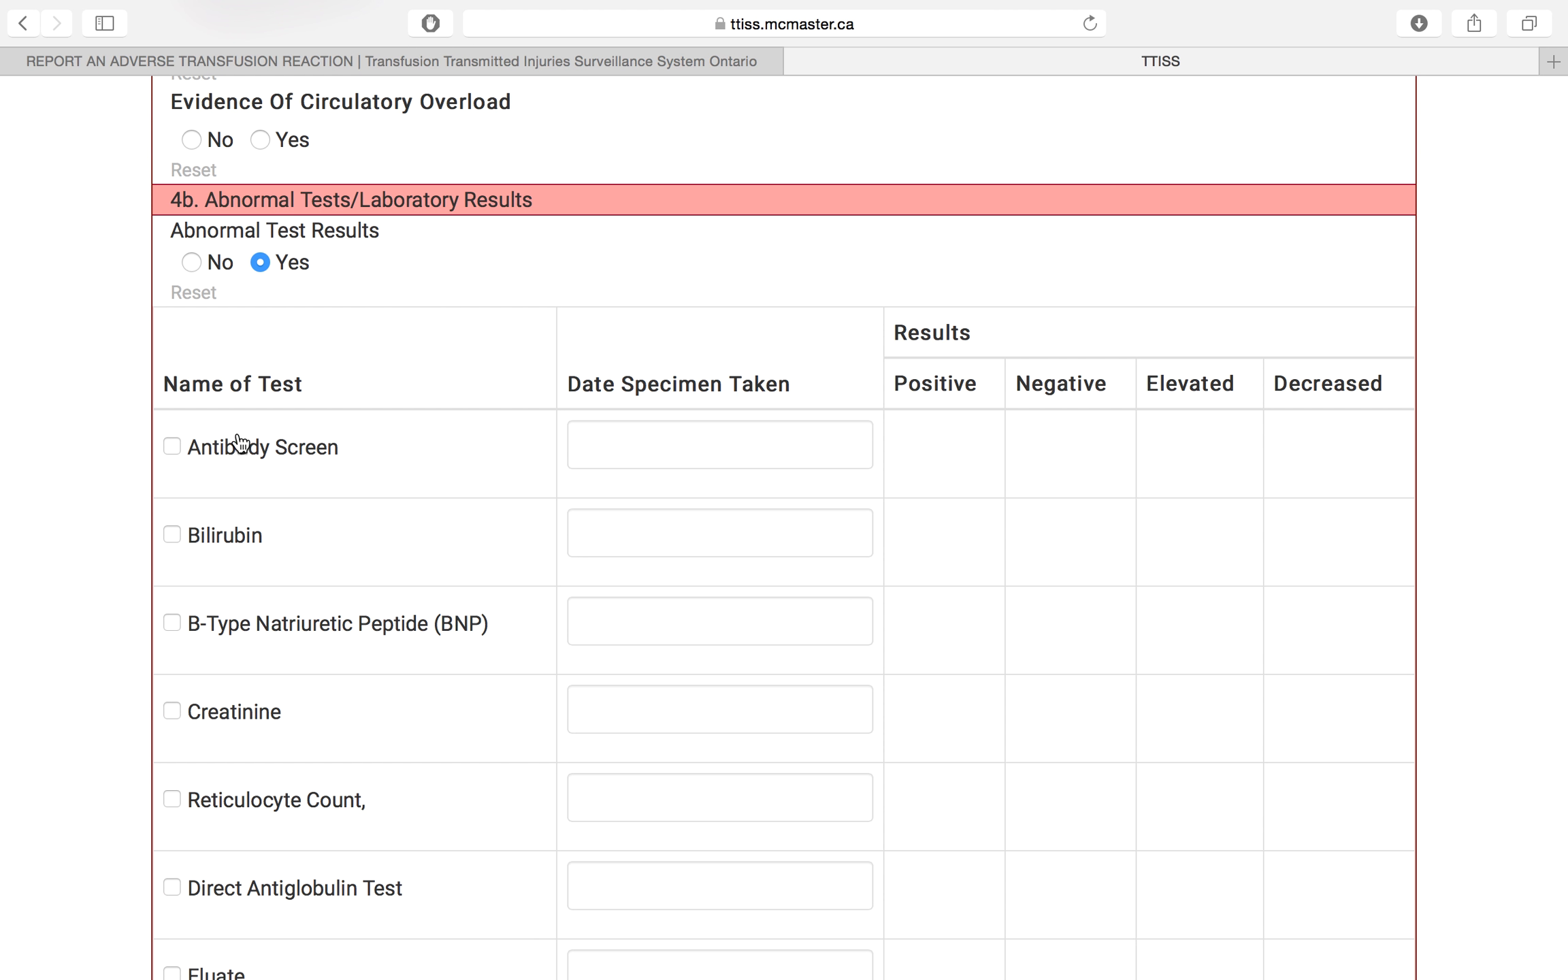
{"action": "scroll", "coordinate": [233, 805], "scroll_direction": "down", "scroll_amount": 4}
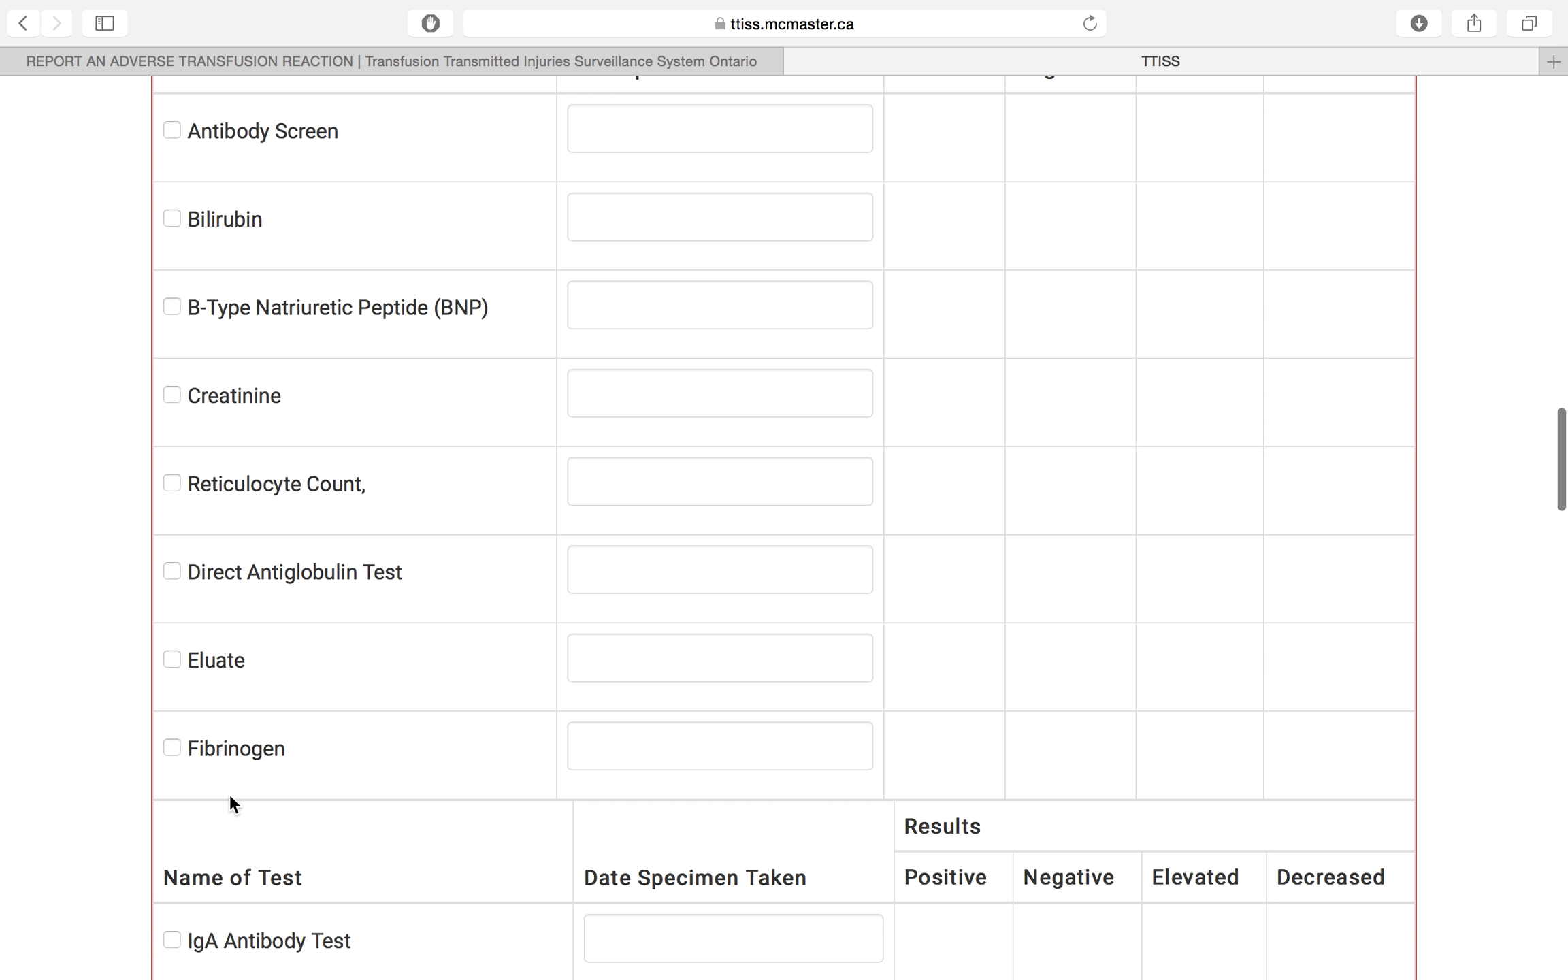
{"action": "scroll", "coordinate": [234, 805], "scroll_direction": "down", "scroll_amount": 3}
{"action": "scroll", "coordinate": [230, 797], "scroll_direction": "up", "scroll_amount": 4}
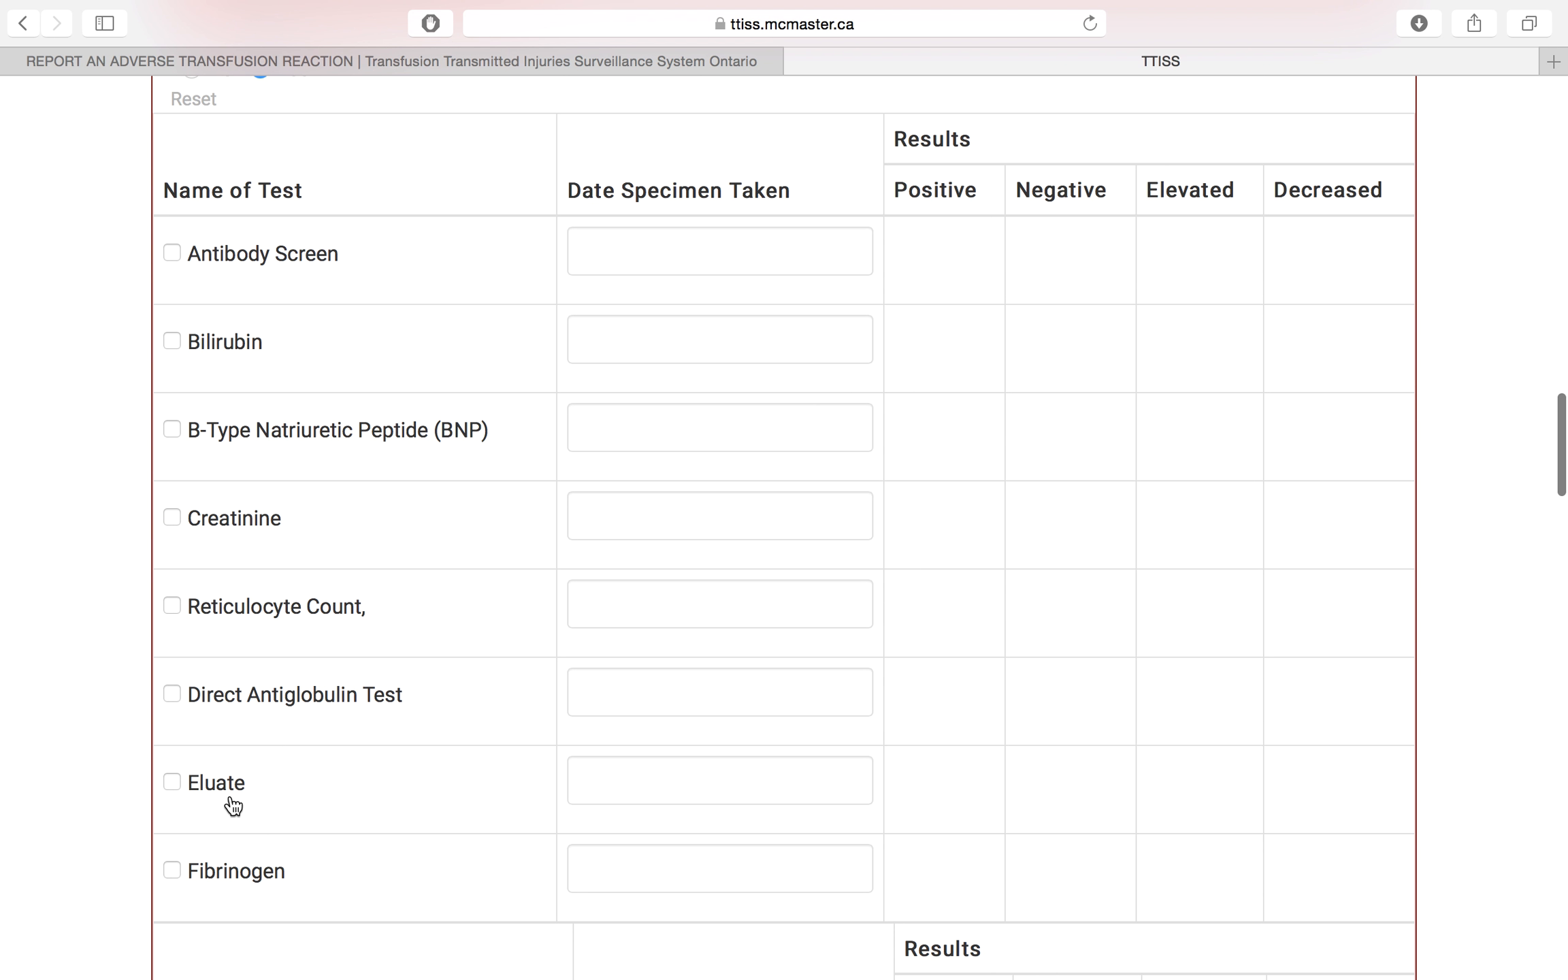
{"action": "left_click", "coordinate": [173, 341]}
{"action": "left_click", "coordinate": [172, 520]}
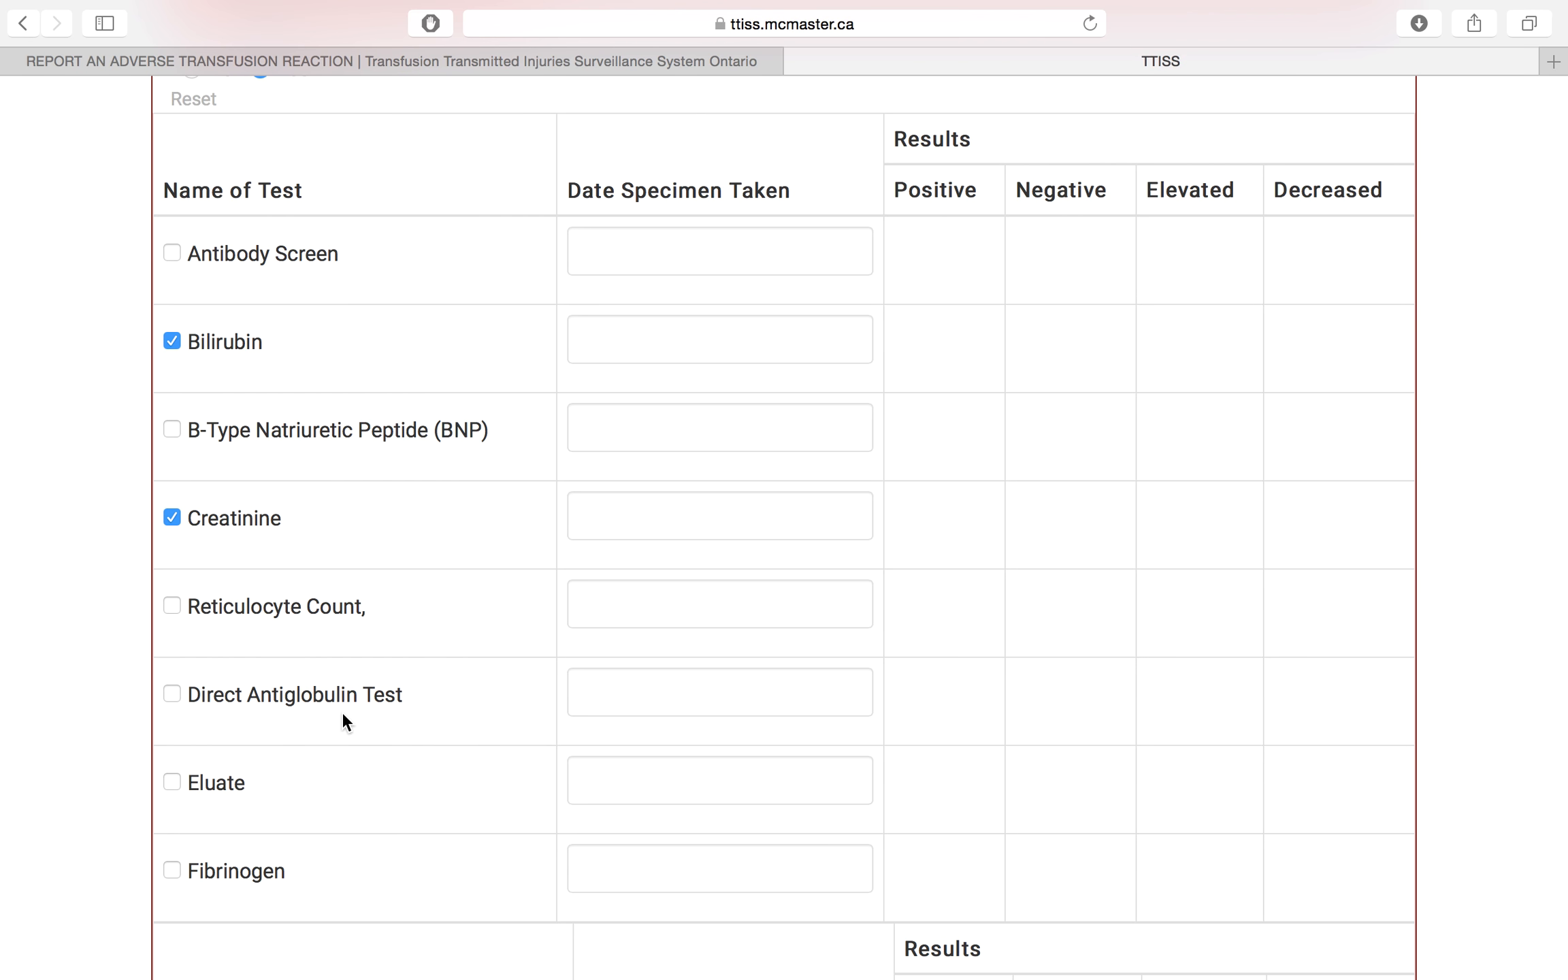
Set the date specimen taken to 2017-07-28 for both the Bilirubin and Creatinine tests
{"action": "left_click", "coordinate": [621, 340]}
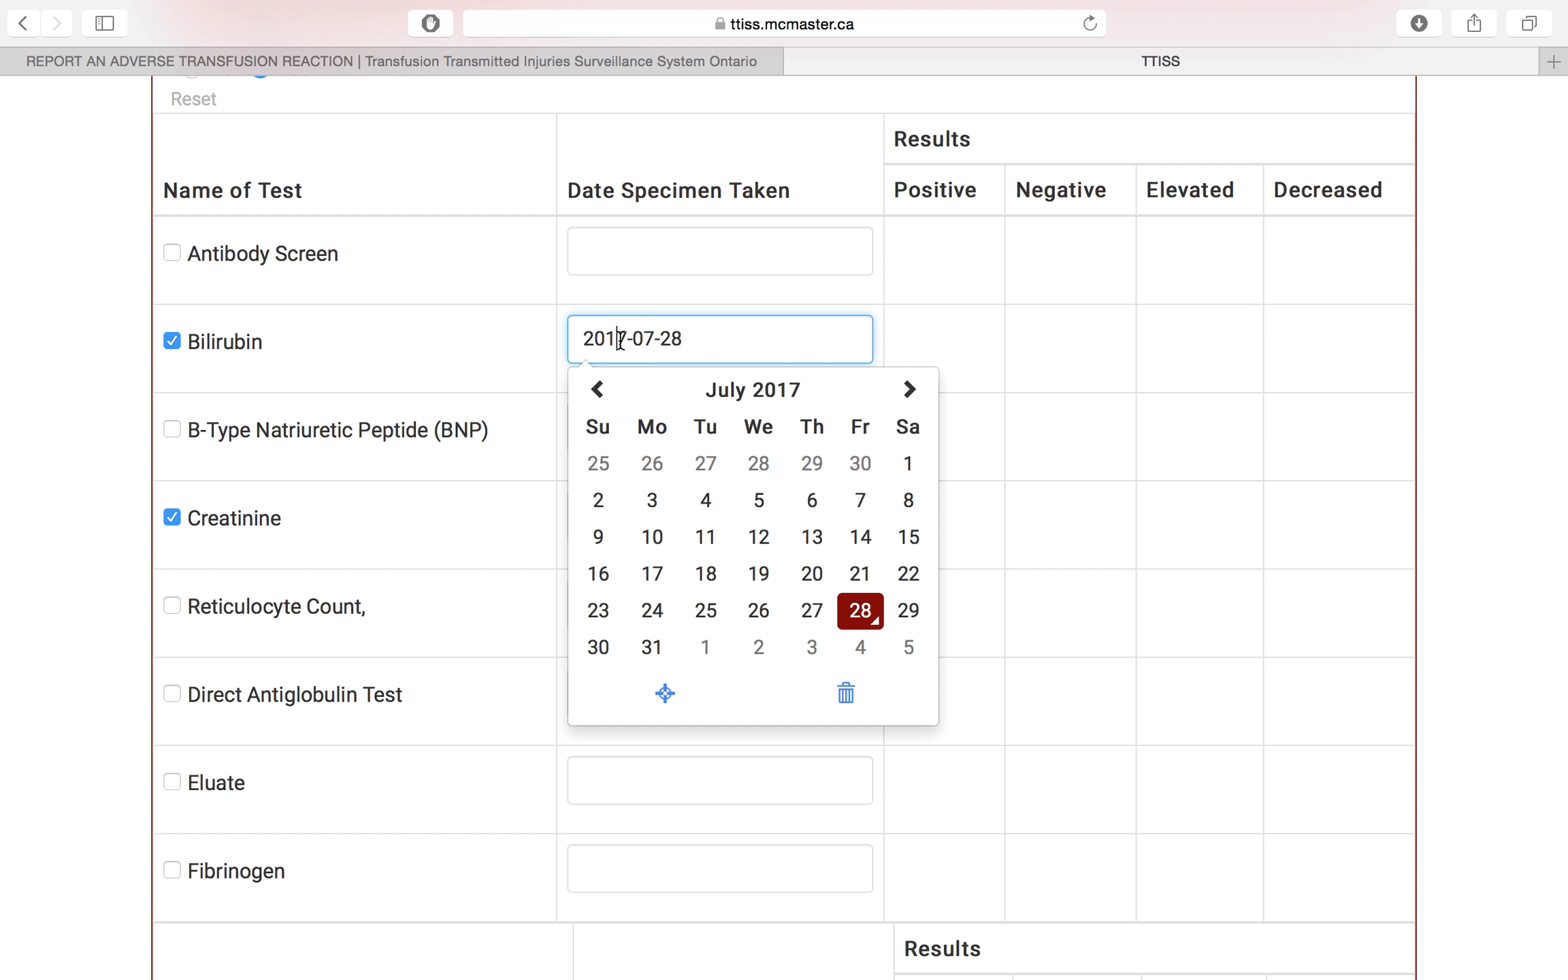
{"action": "left_click", "coordinate": [846, 617]}
{"action": "left_click", "coordinate": [671, 499]}
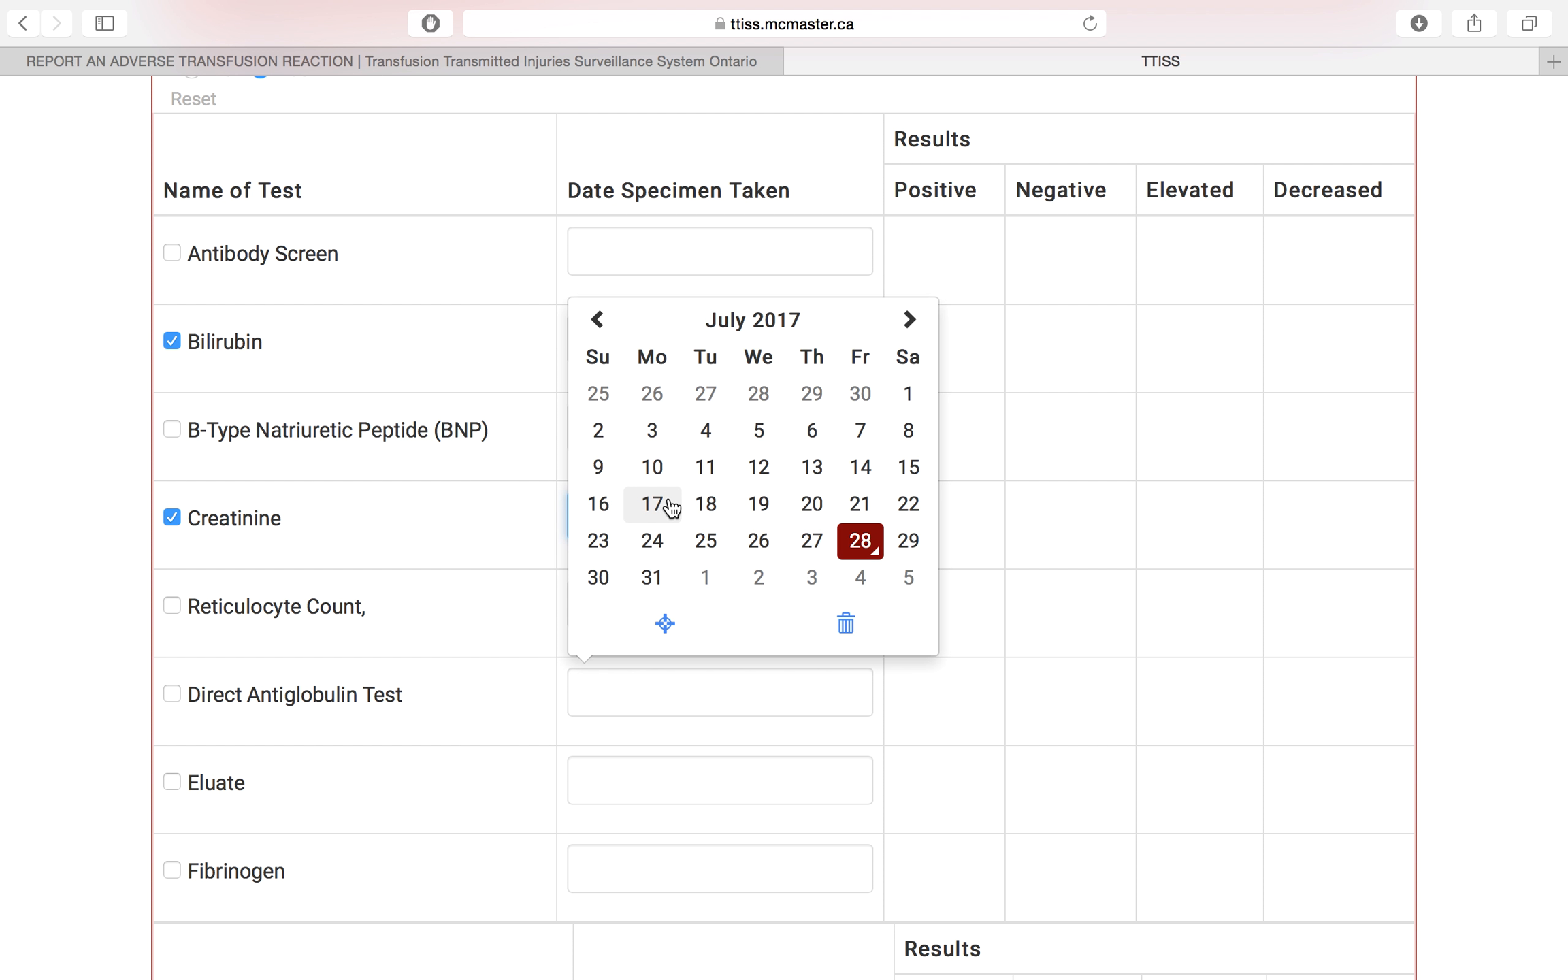
{"action": "left_click", "coordinate": [865, 544]}
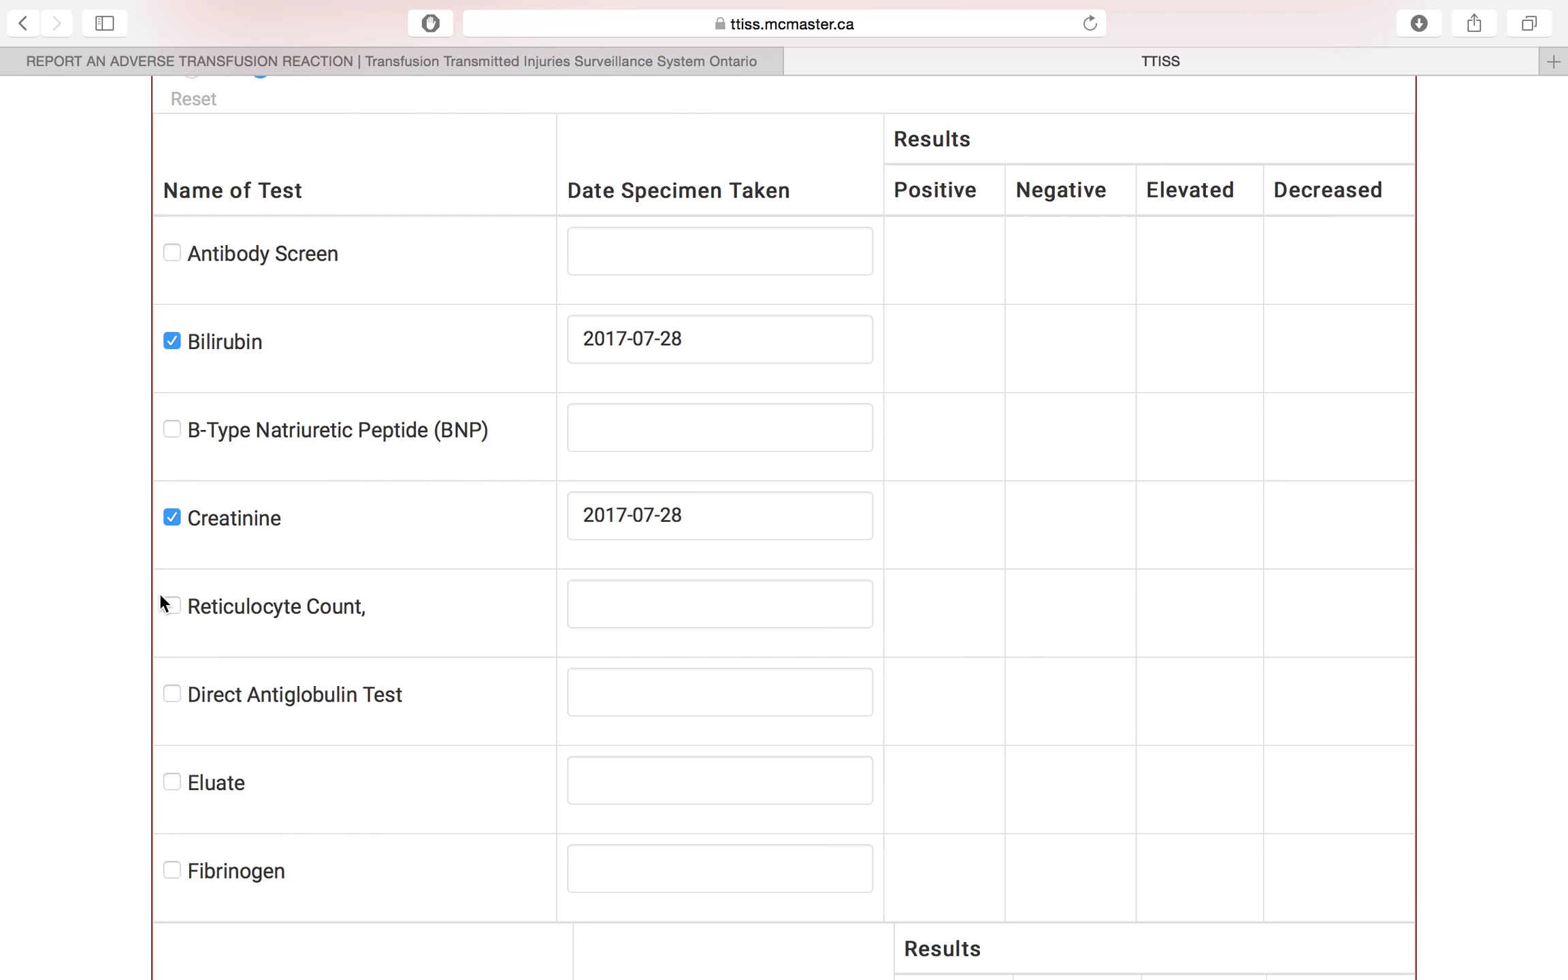
Set the component type of the suspect blood products to Plasma Derivatives
{"action": "scroll", "coordinate": [160, 593], "scroll_direction": "down", "scroll_amount": 5}
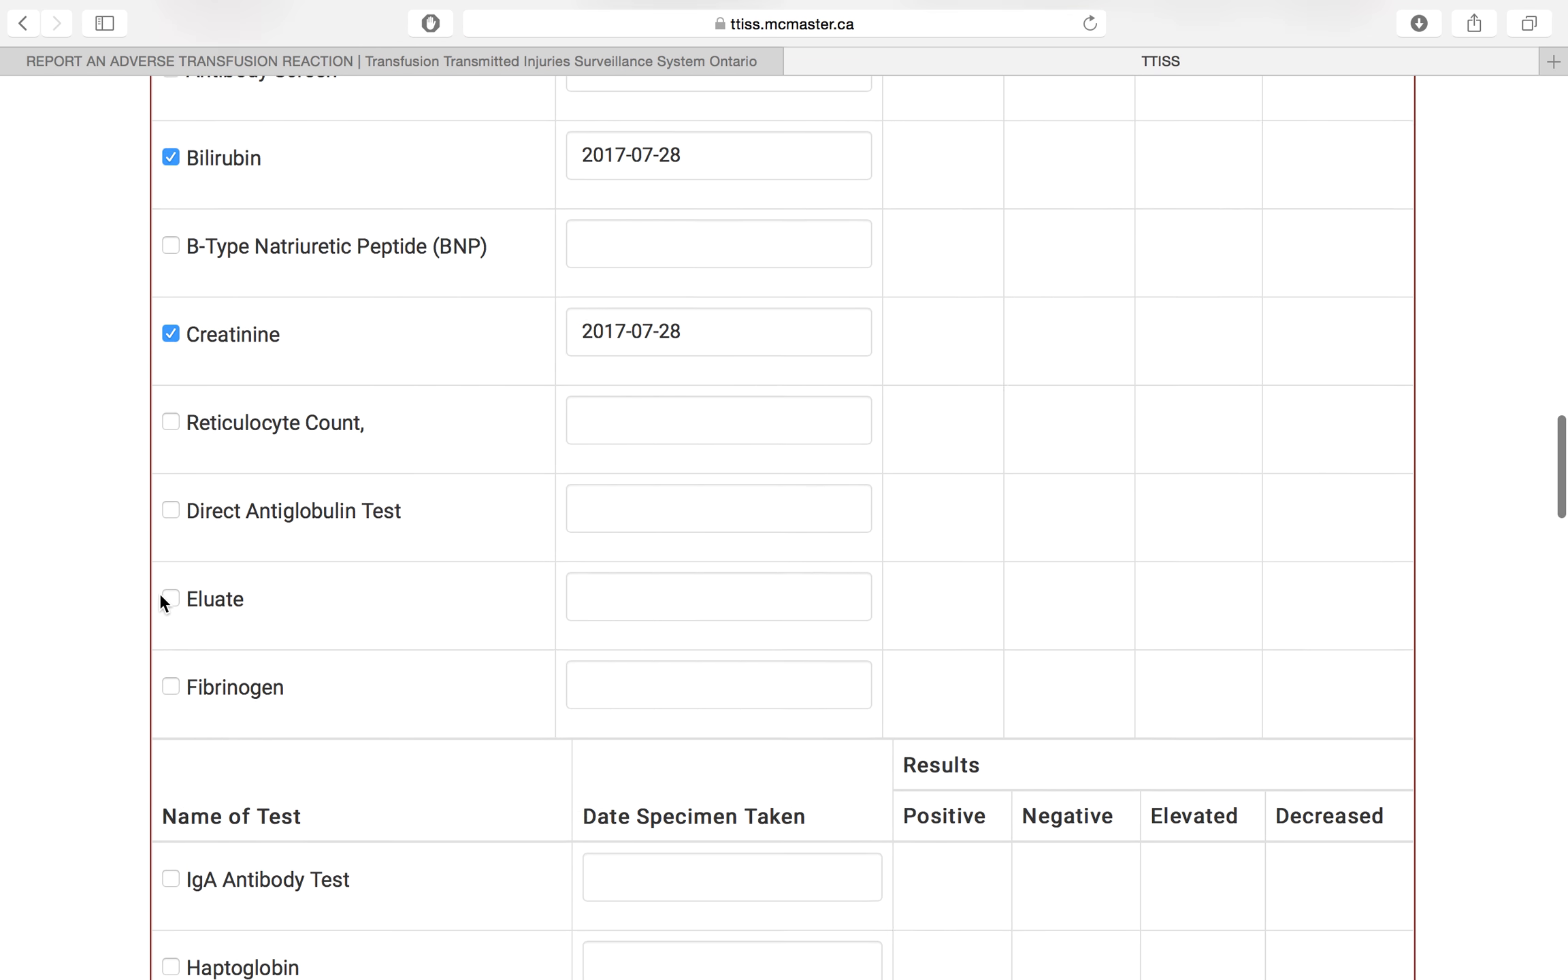
{"action": "scroll", "coordinate": [160, 597], "scroll_direction": "down", "scroll_amount": 5}
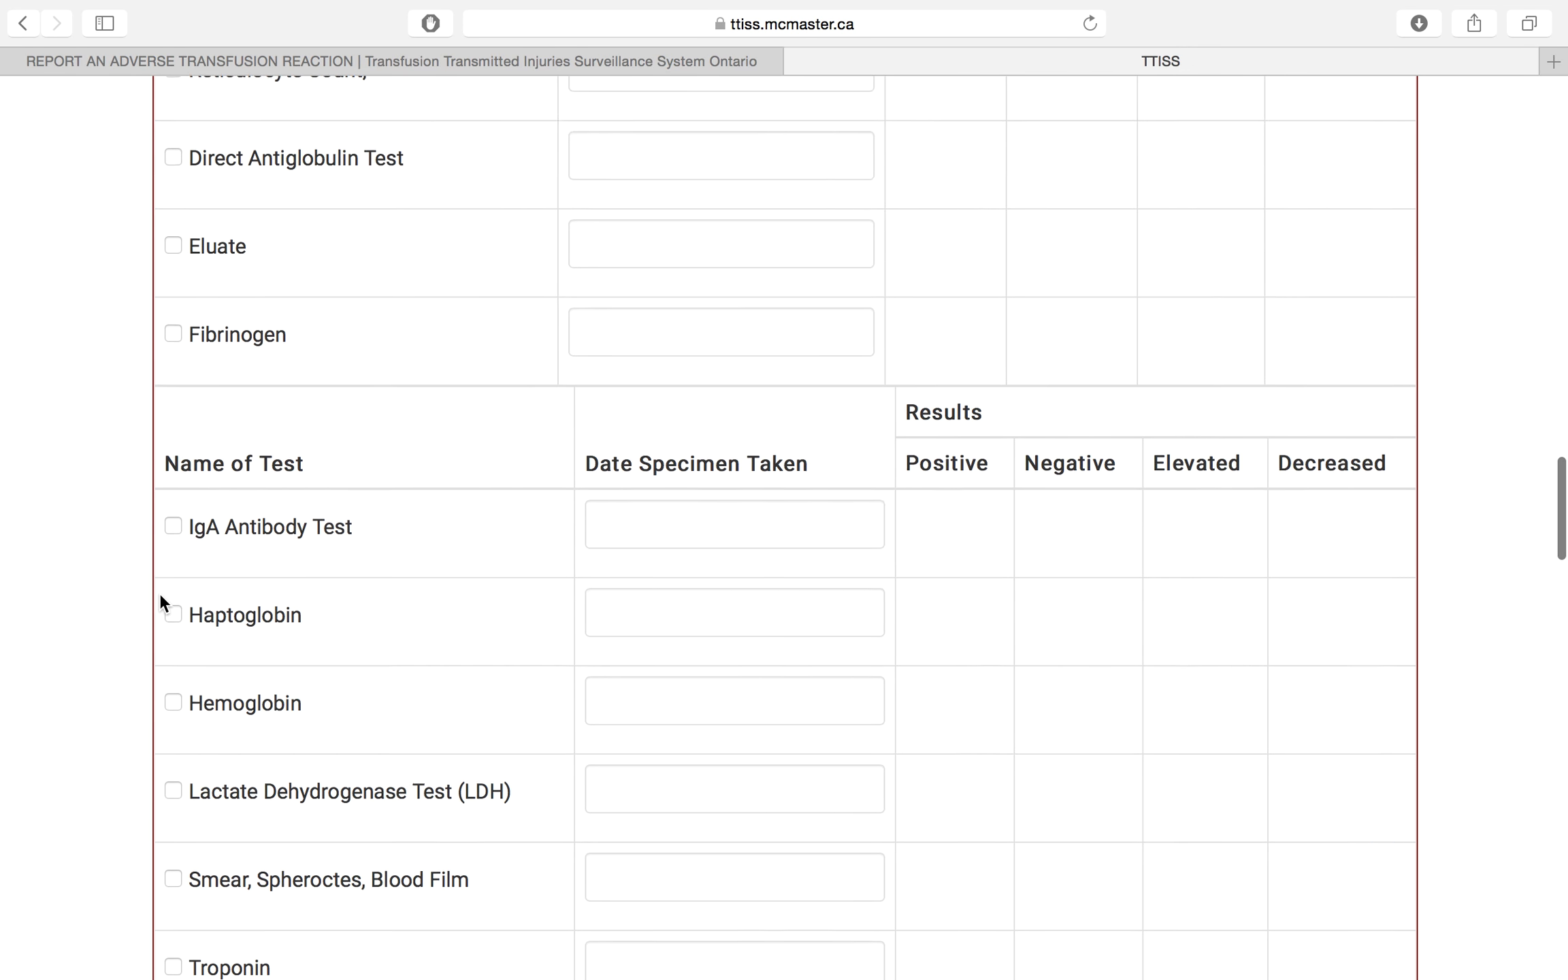
{"action": "scroll", "coordinate": [160, 593], "scroll_direction": "down", "scroll_amount": 15}
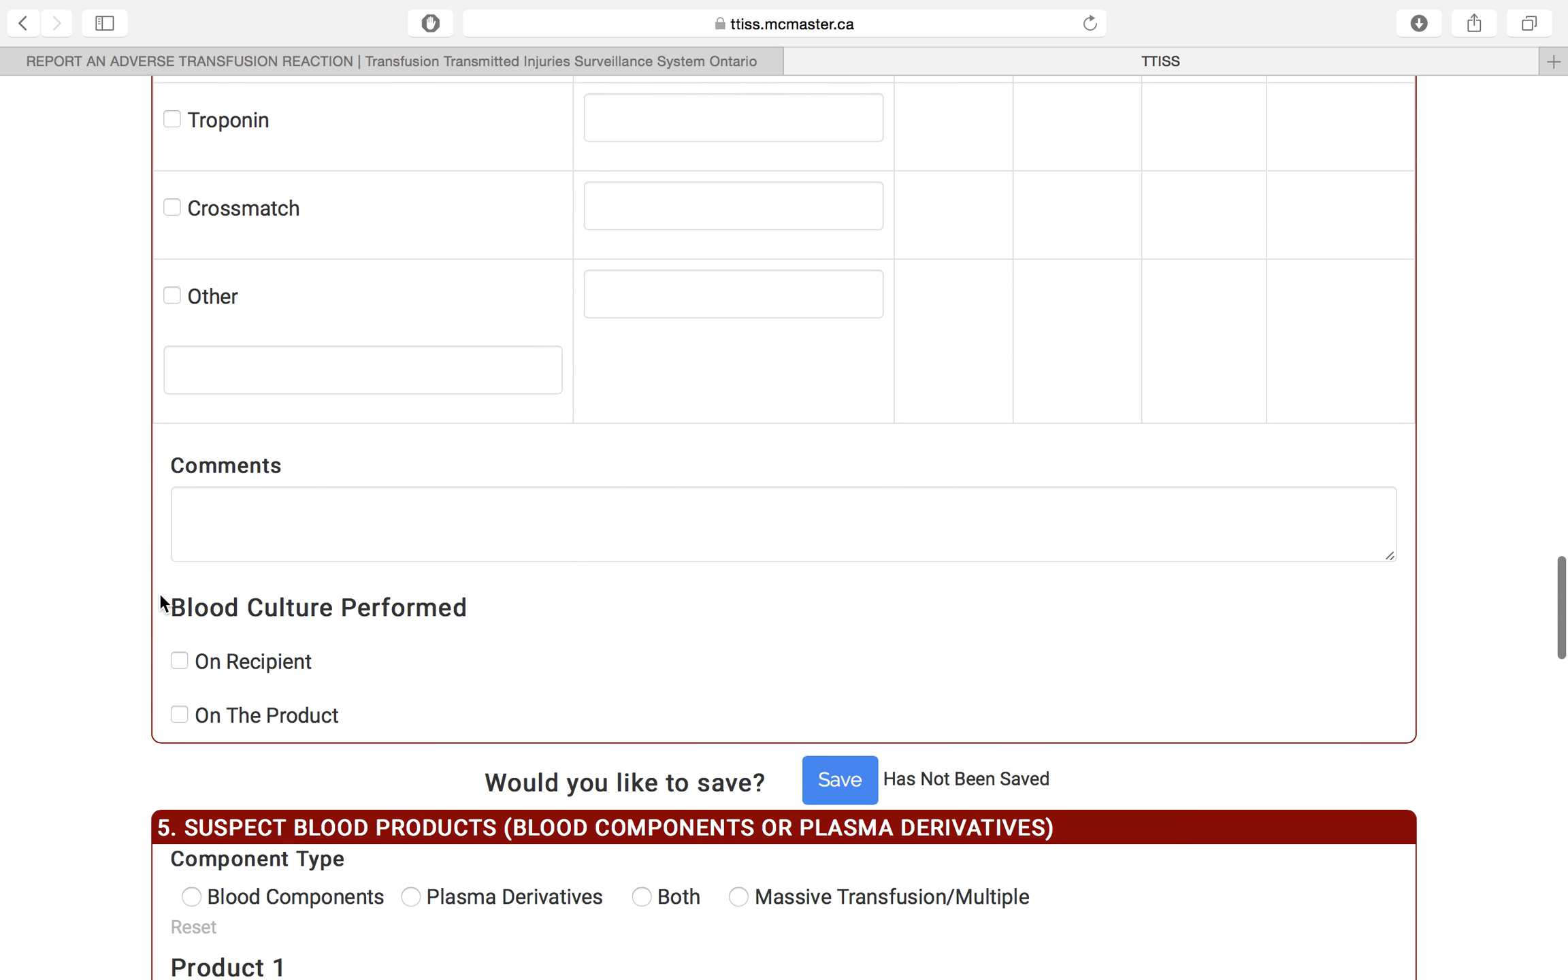
{"action": "scroll", "coordinate": [160, 593], "scroll_direction": "down", "scroll_amount": 7}
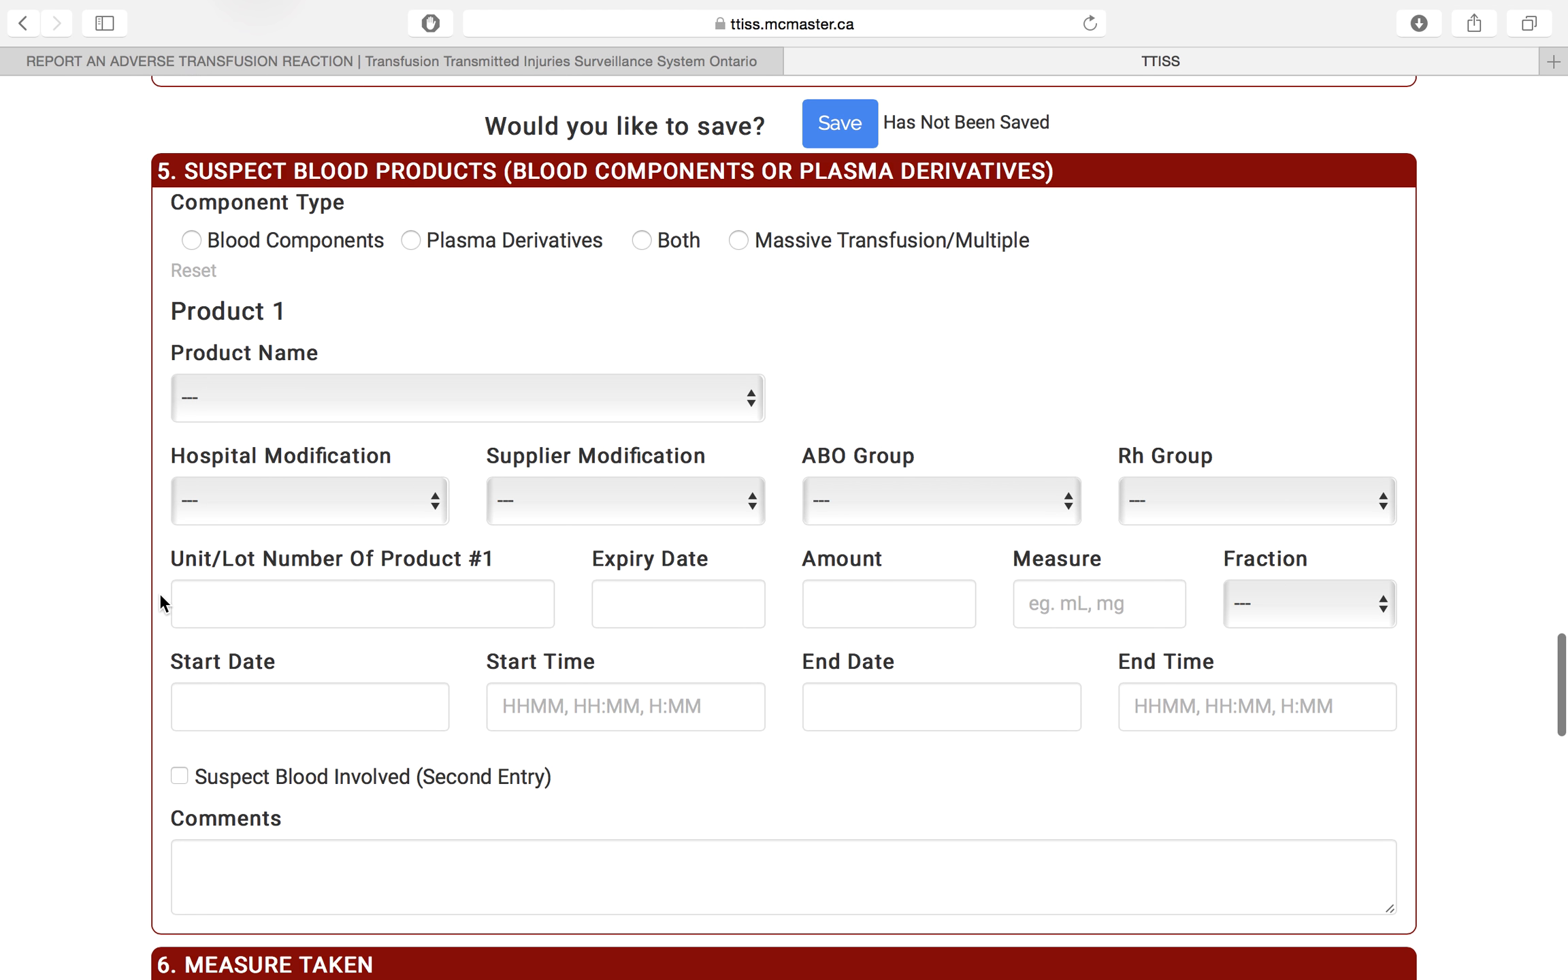
{"action": "left_click", "coordinate": [412, 241]}
Examine the form status choices at the end of the form, keeping Incomplete selected
{"action": "scroll", "coordinate": [271, 721], "scroll_direction": "down", "scroll_amount": 8}
{"action": "scroll", "coordinate": [273, 721], "scroll_direction": "down", "scroll_amount": 20}
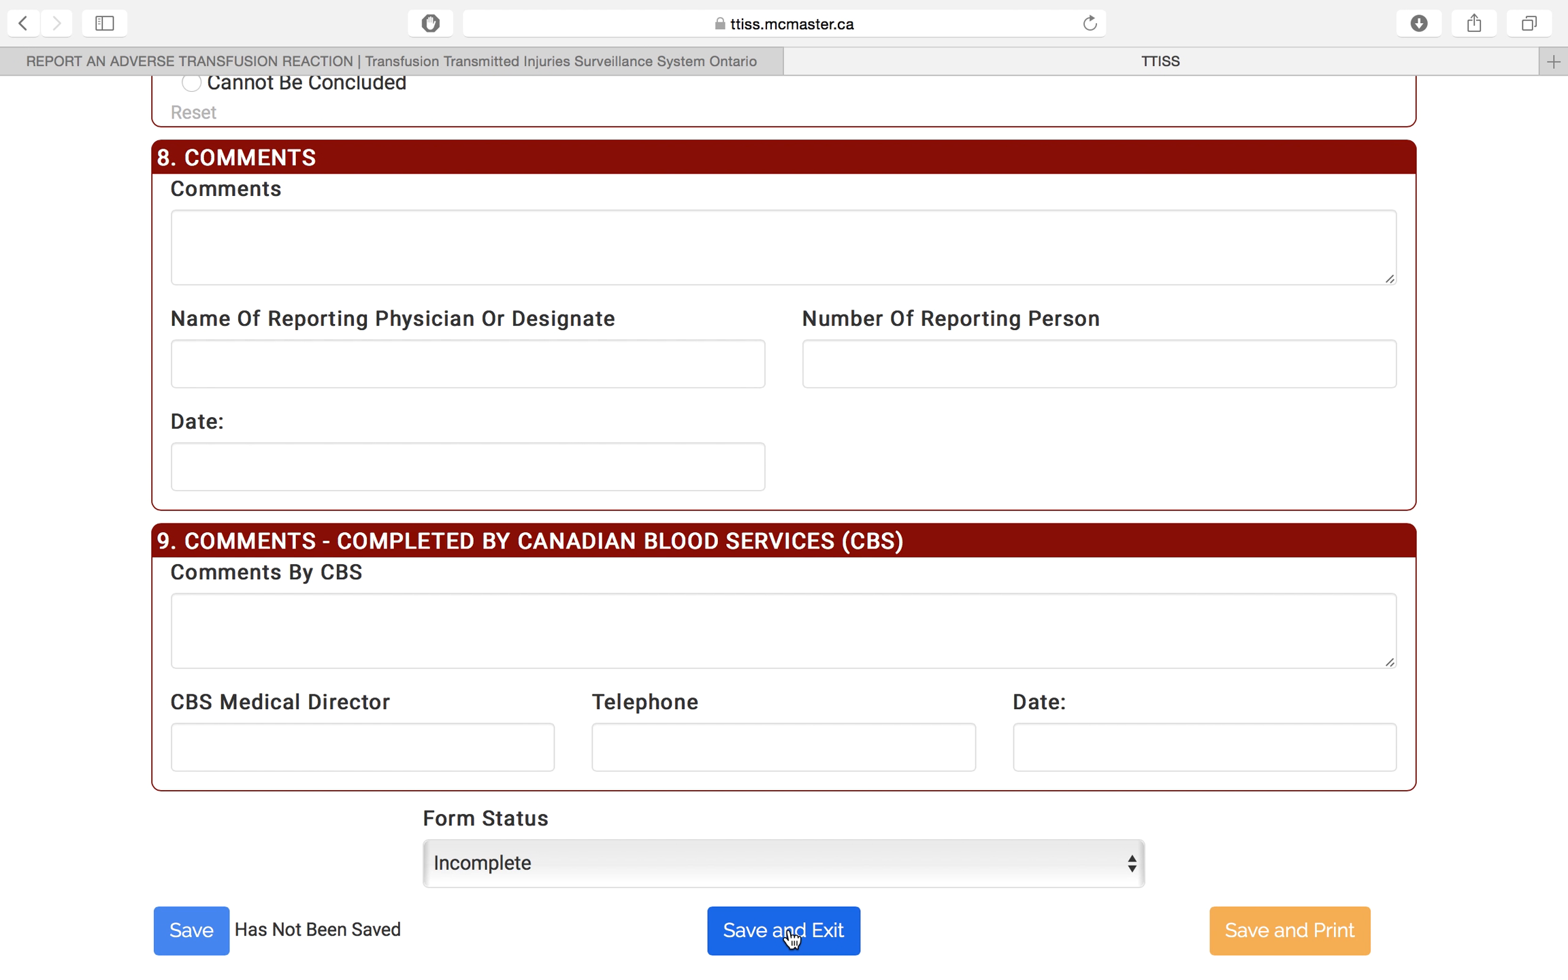
{"action": "left_click", "coordinate": [931, 877]}
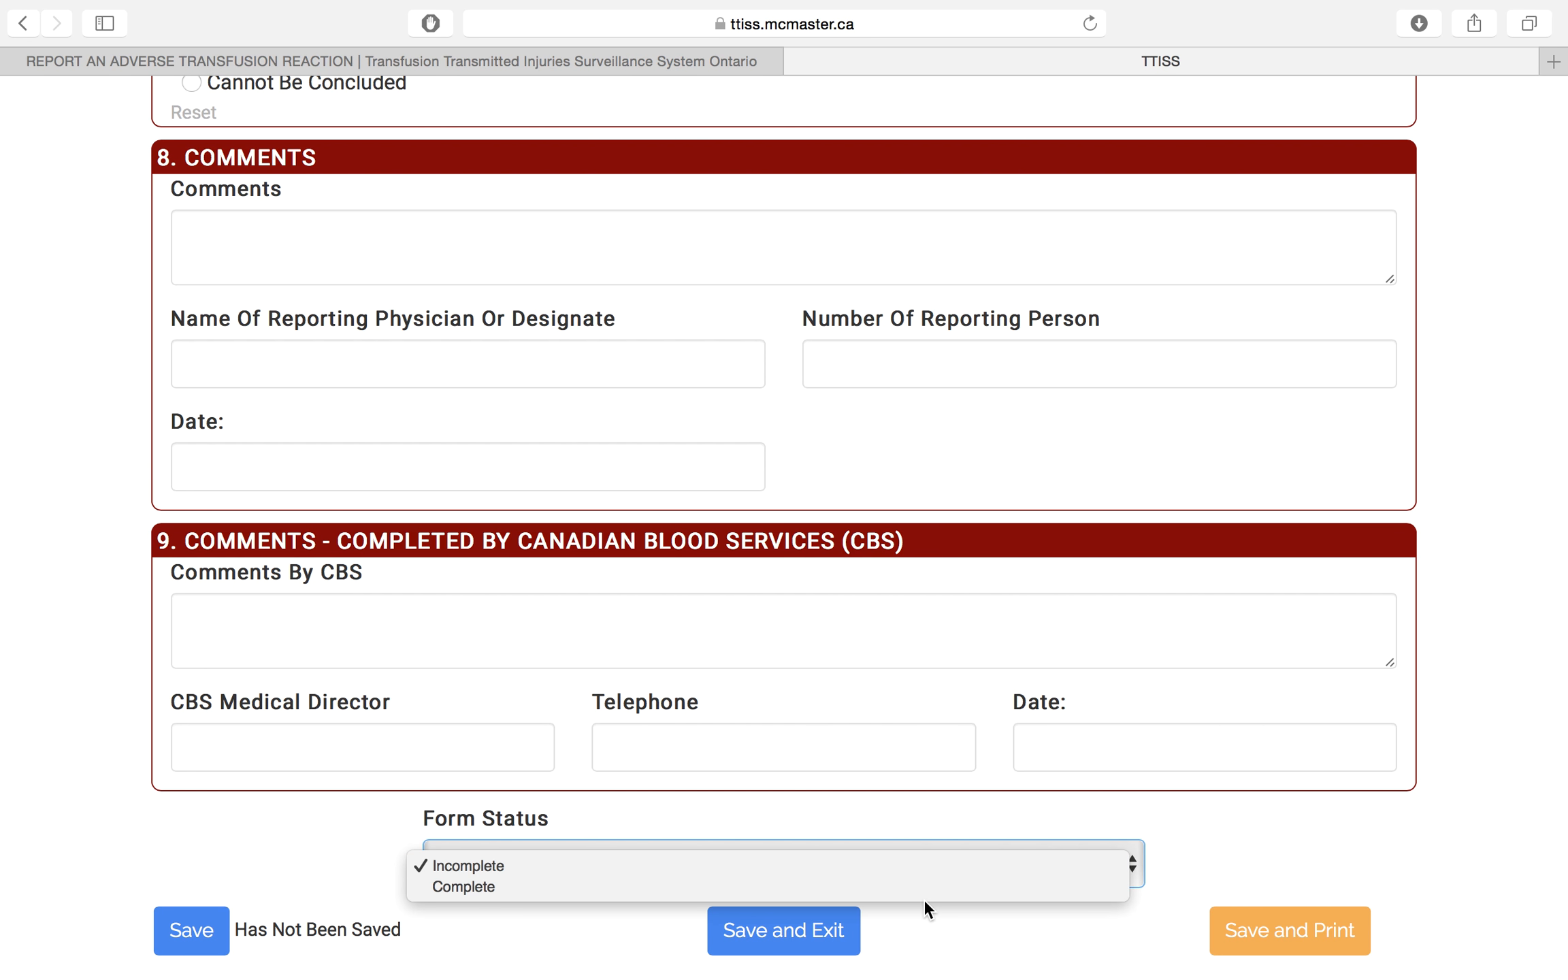
{"action": "left_click", "coordinate": [912, 869]}
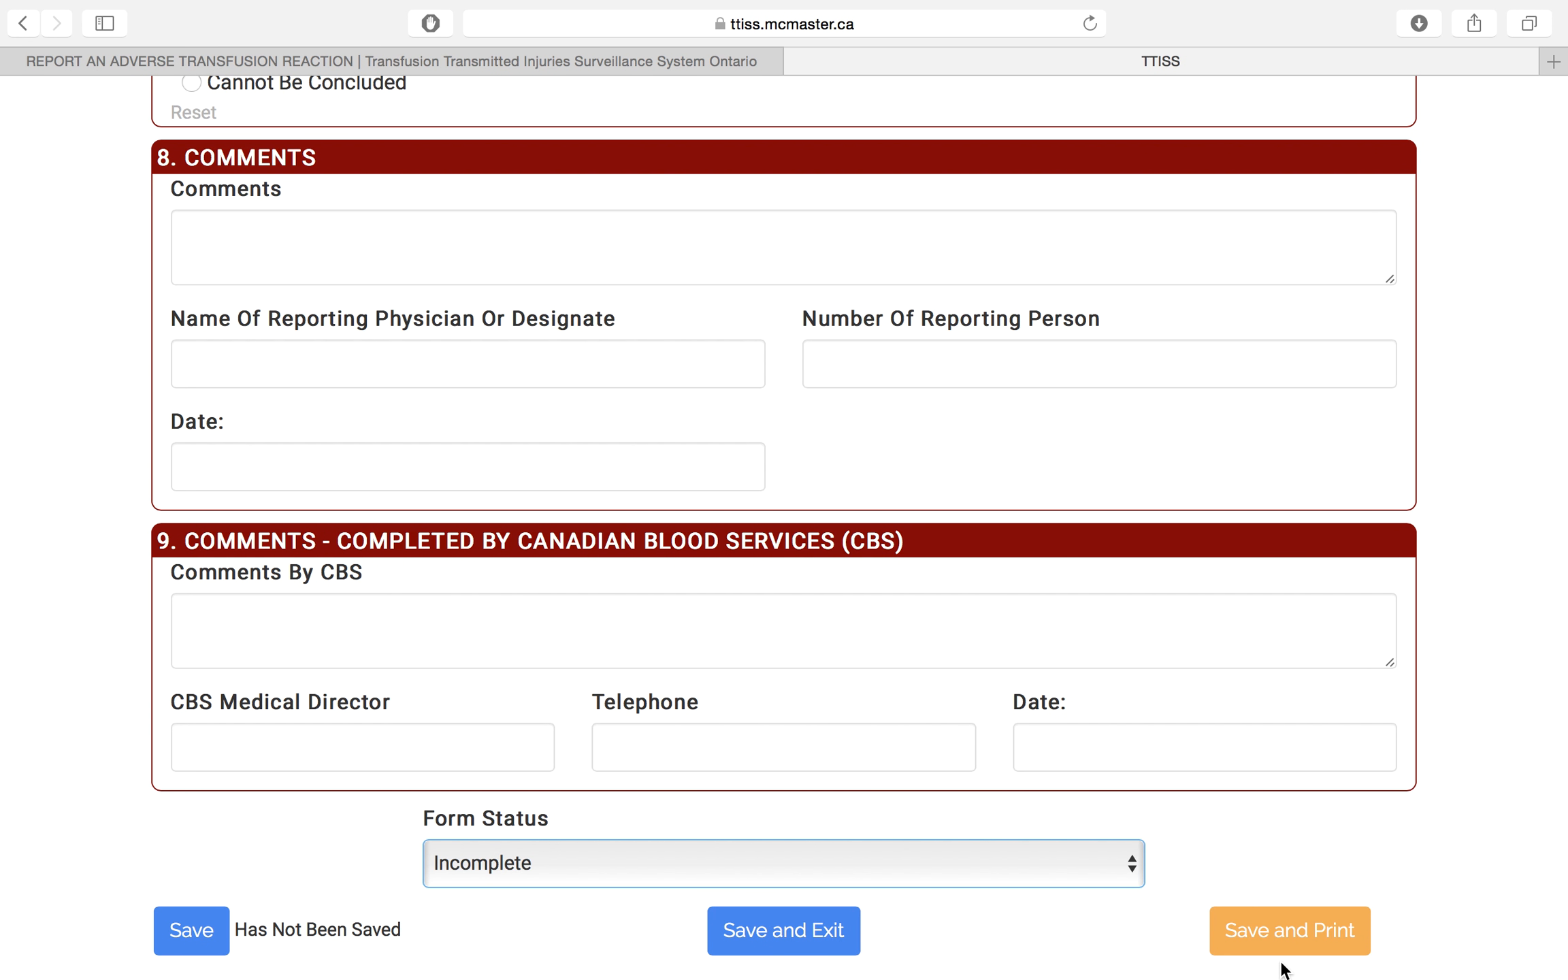
Save and exit the practice report, and check the list of previous entries available for revision
{"action": "left_click", "coordinate": [755, 938]}
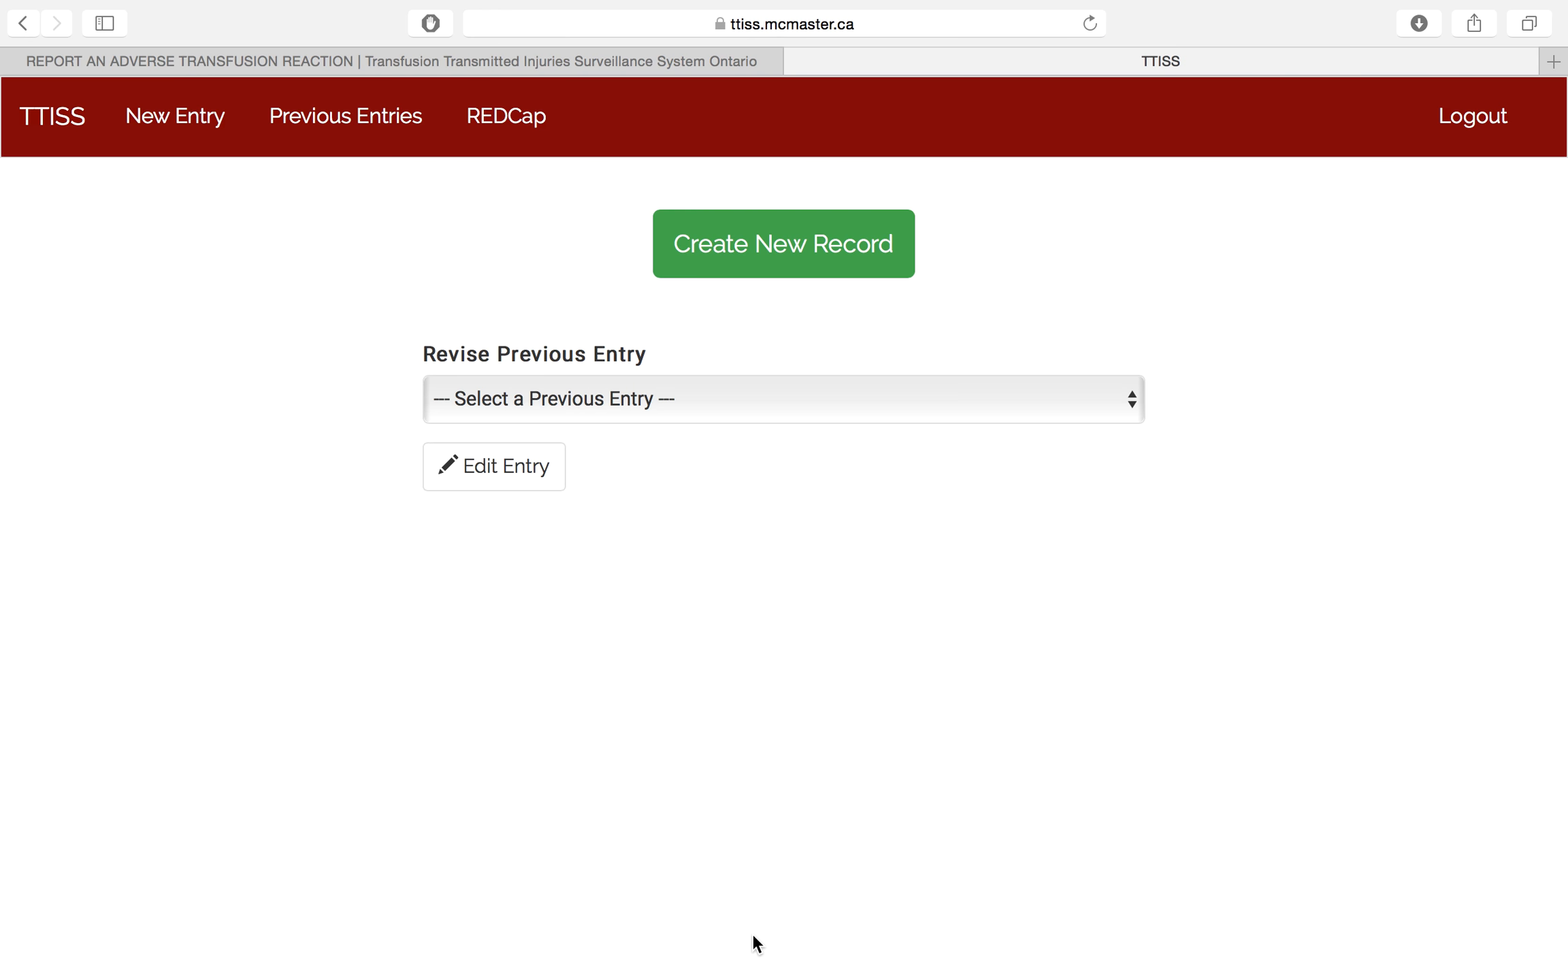
{"action": "left_click", "coordinate": [731, 389]}
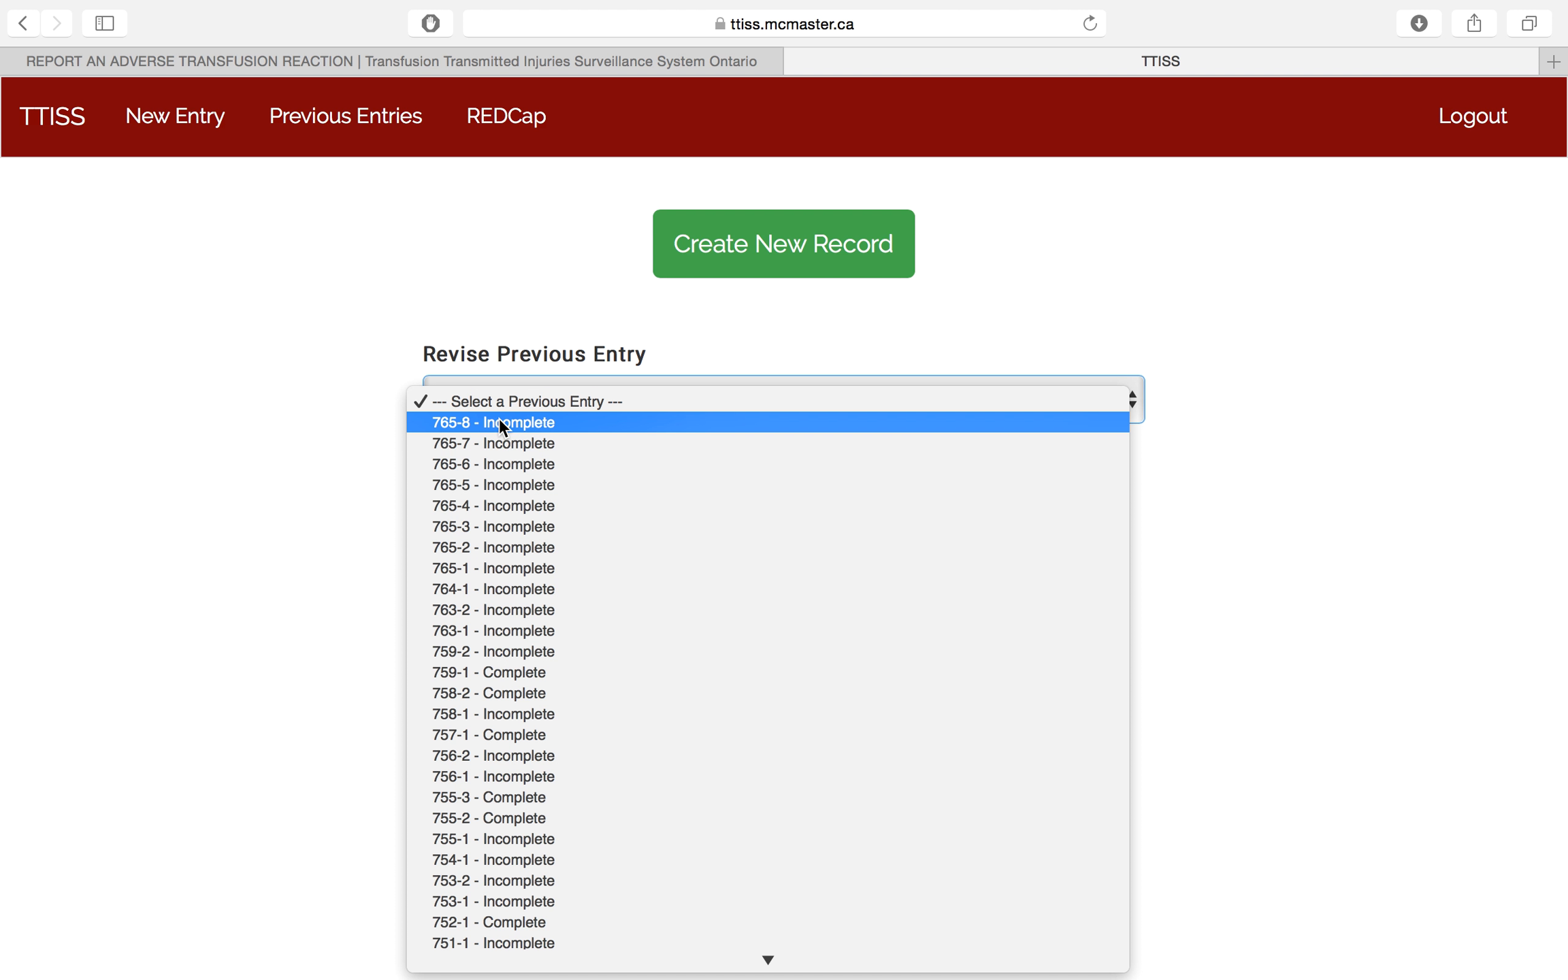
{"action": "left_click", "coordinate": [310, 383]}
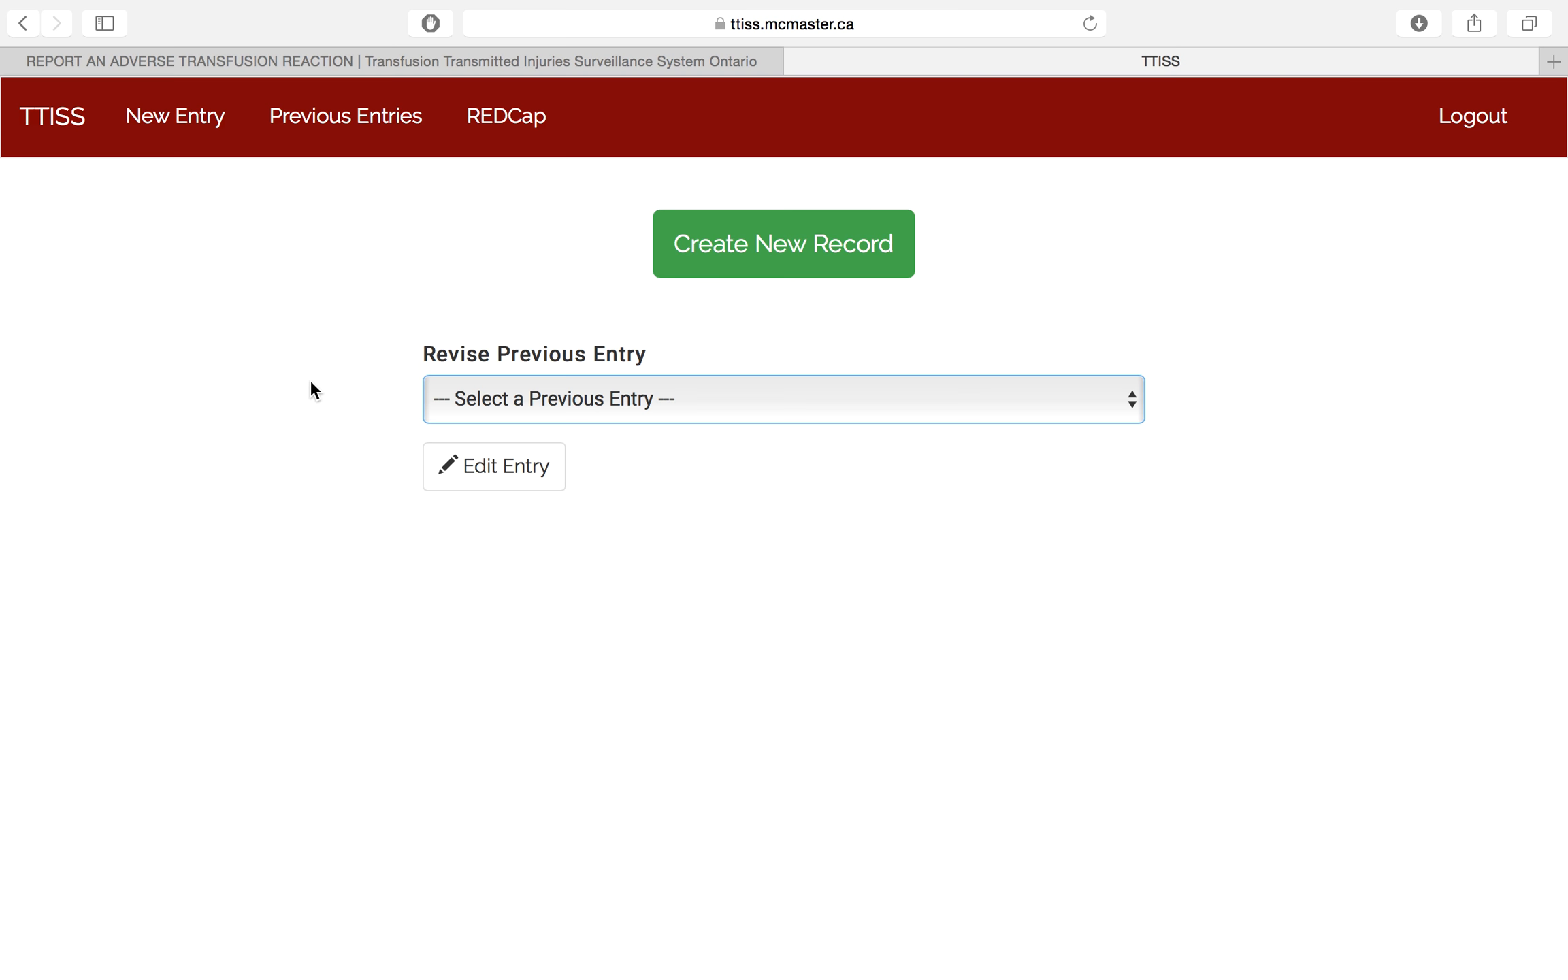
Look up the alternative REDCap data entry section on the TTISS-ON website's home page, and return to the TTISS entry page
{"action": "left_click", "coordinate": [307, 63]}
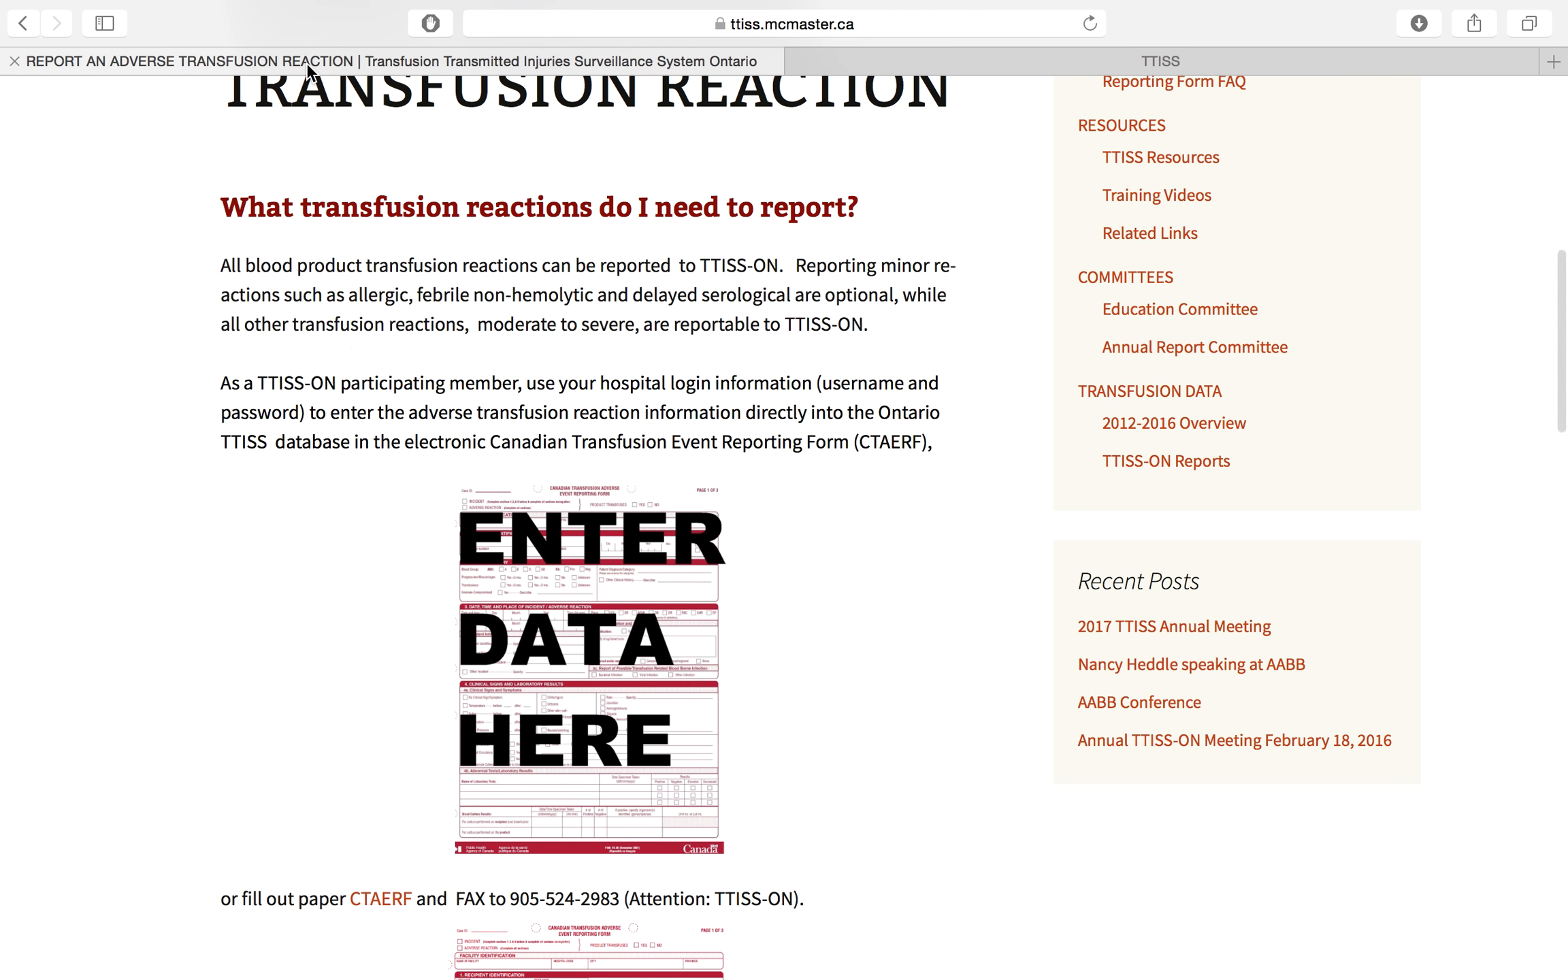
{"action": "scroll", "coordinate": [358, 357], "scroll_direction": "up", "scroll_amount": 10}
{"action": "scroll", "coordinate": [357, 358], "scroll_direction": "down", "scroll_amount": 1}
{"action": "left_click", "coordinate": [494, 191]}
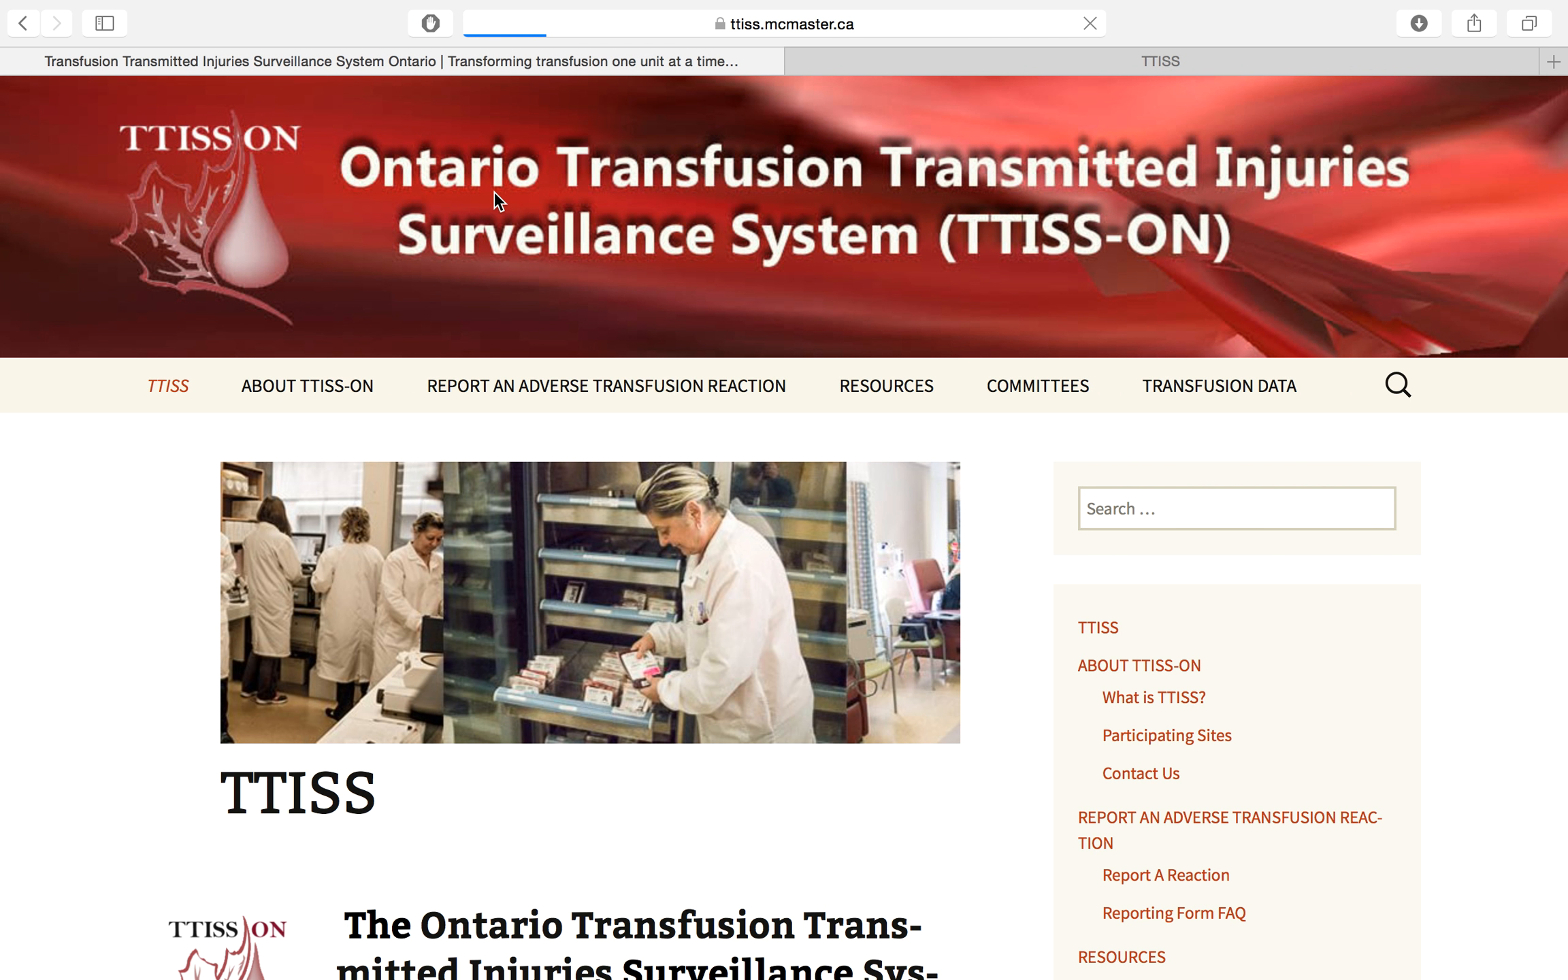
{"action": "scroll", "coordinate": [401, 591], "scroll_direction": "down", "scroll_amount": 20}
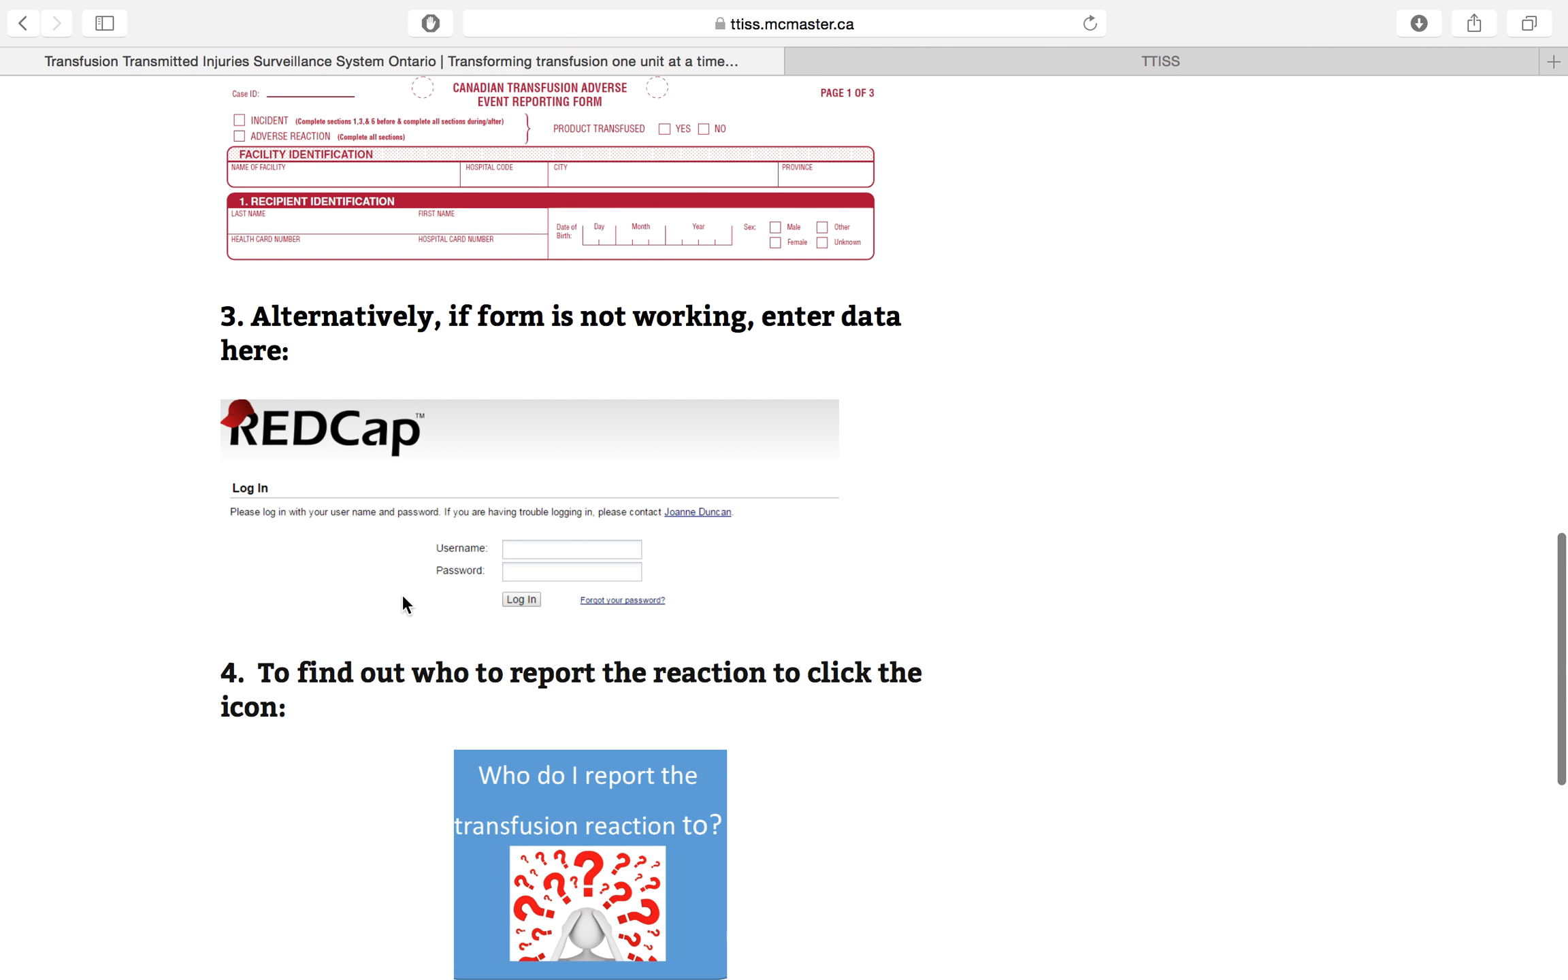
{"action": "left_click", "coordinate": [939, 59]}
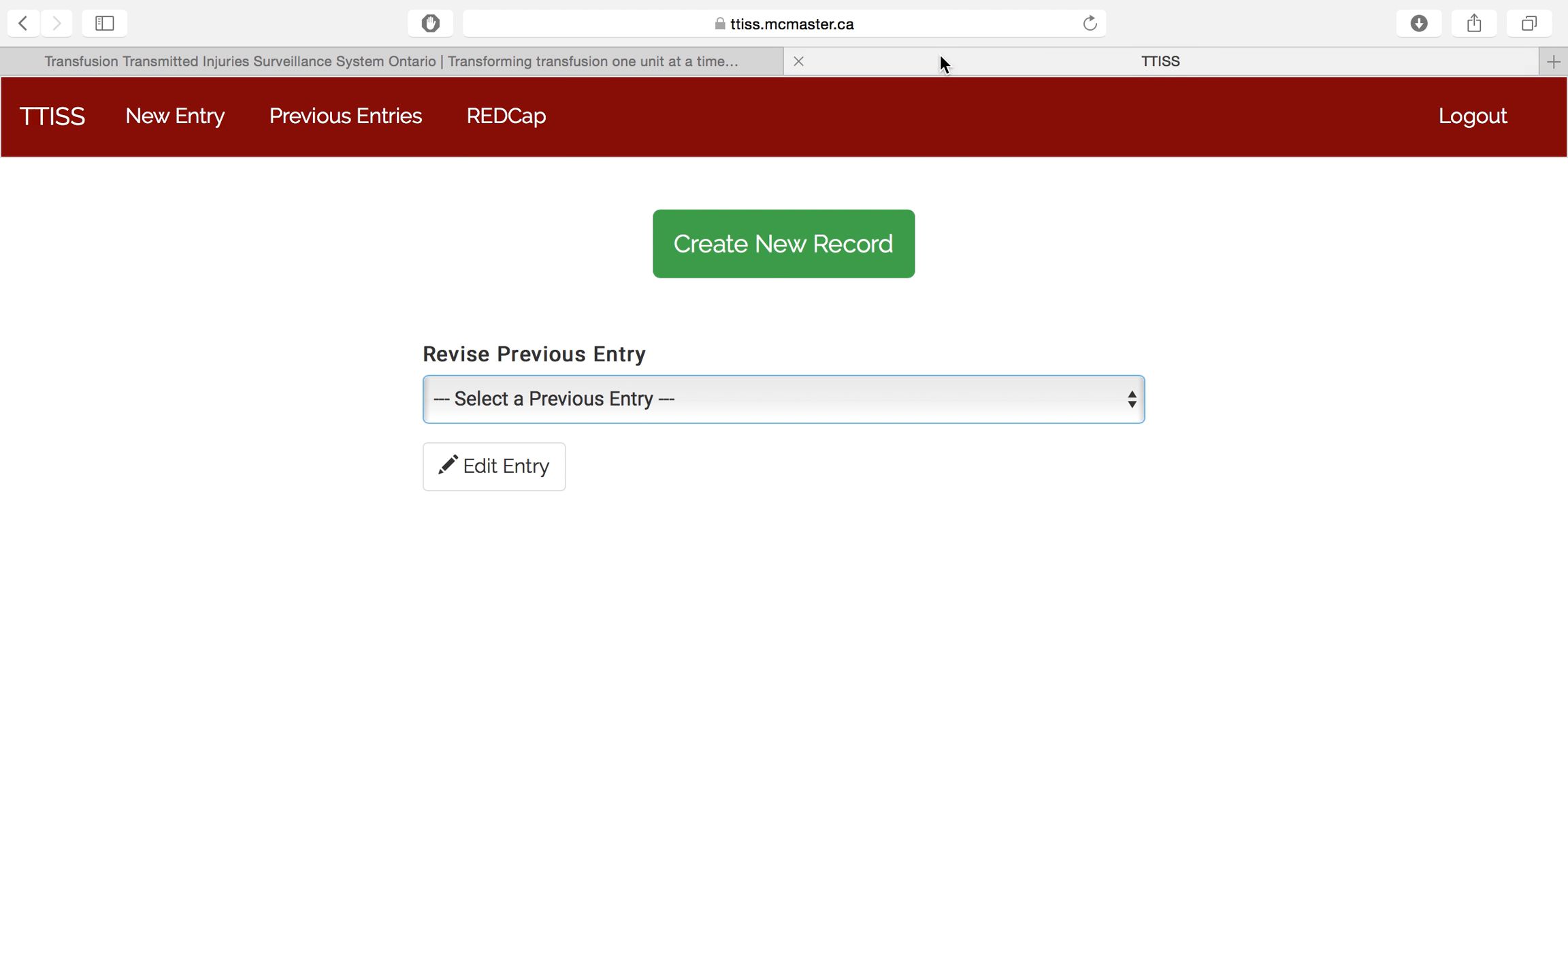
Switch to REDCap and open the project TTISS-ON Transfusion Reaction Data Collection (based on the CTAERF)
{"action": "left_click", "coordinate": [484, 131]}
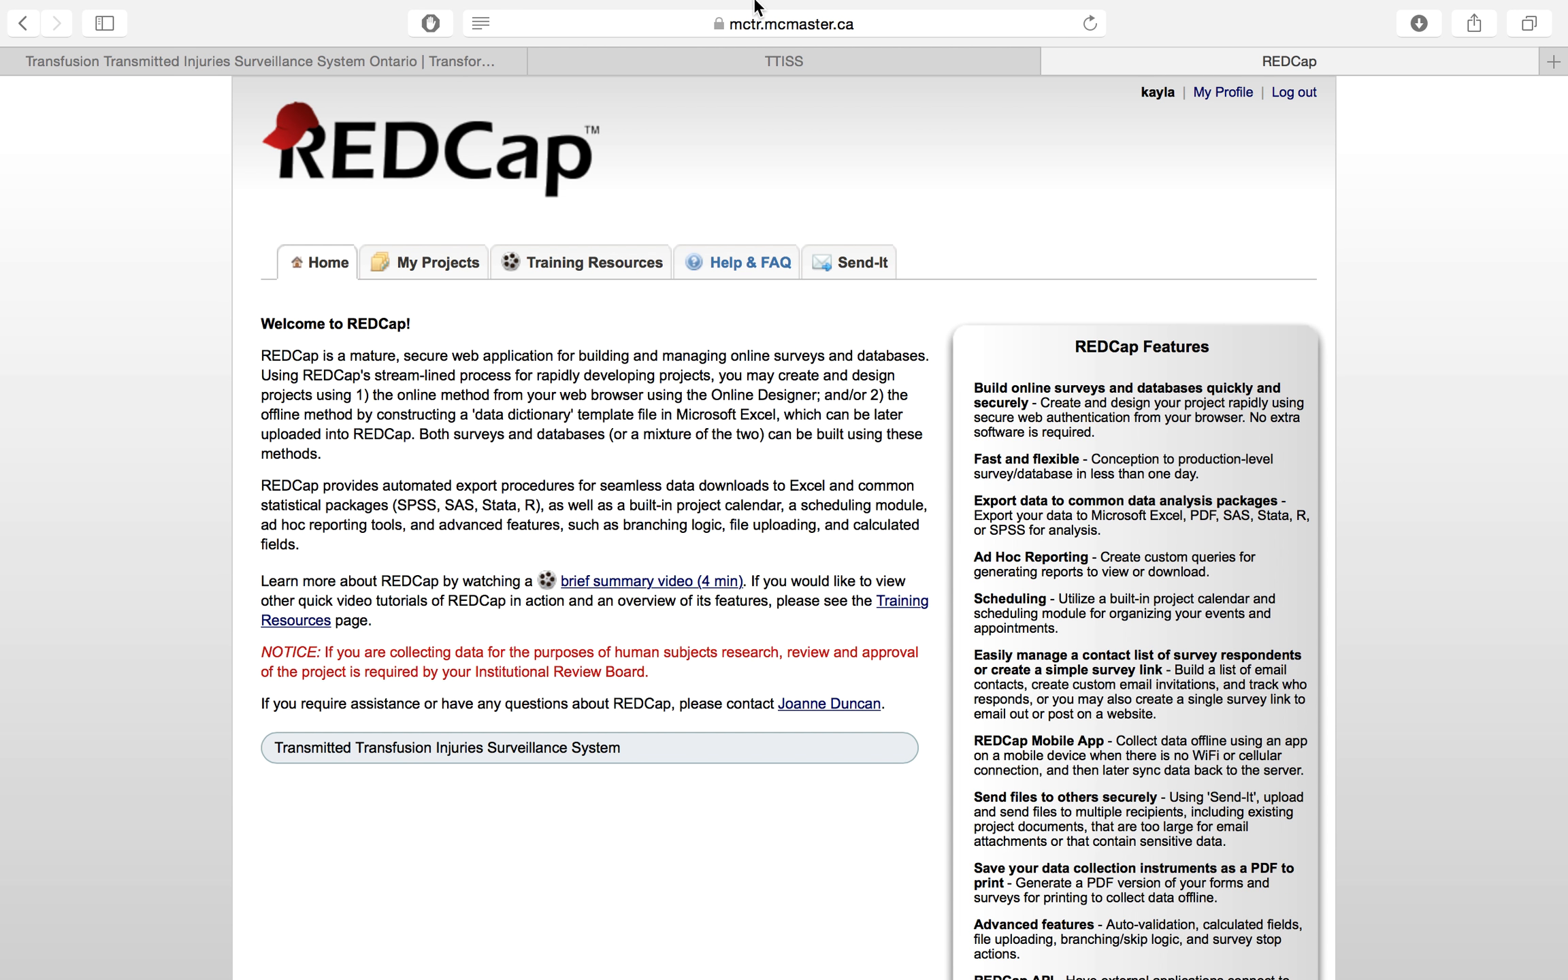
{"action": "left_click", "coordinate": [738, 64]}
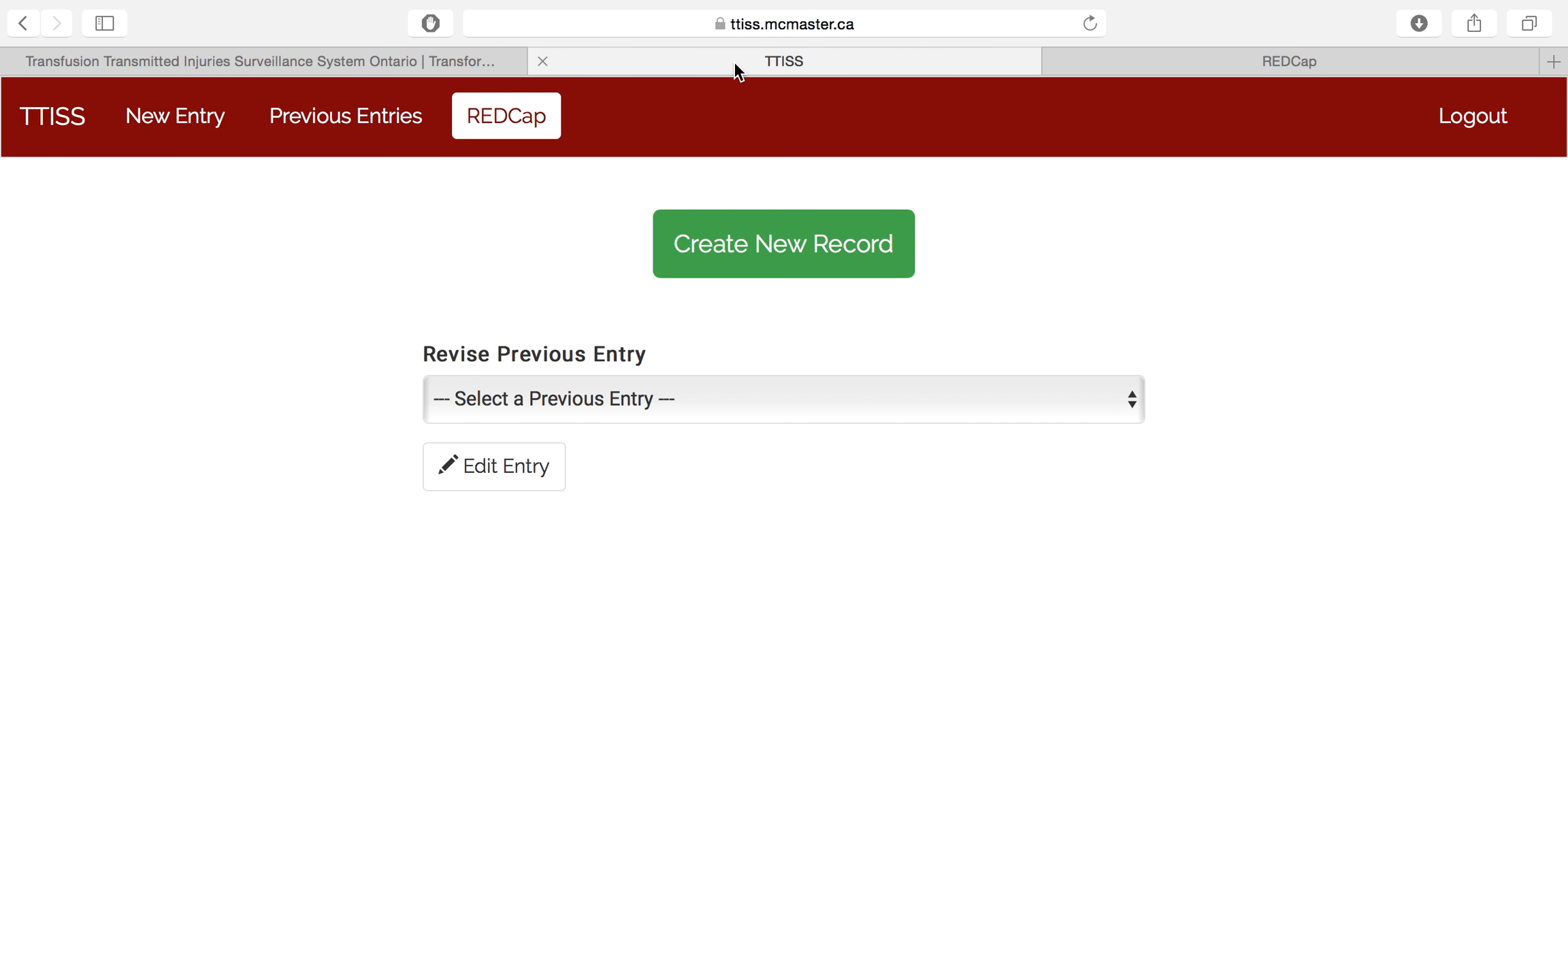
{"action": "left_click", "coordinate": [1227, 58]}
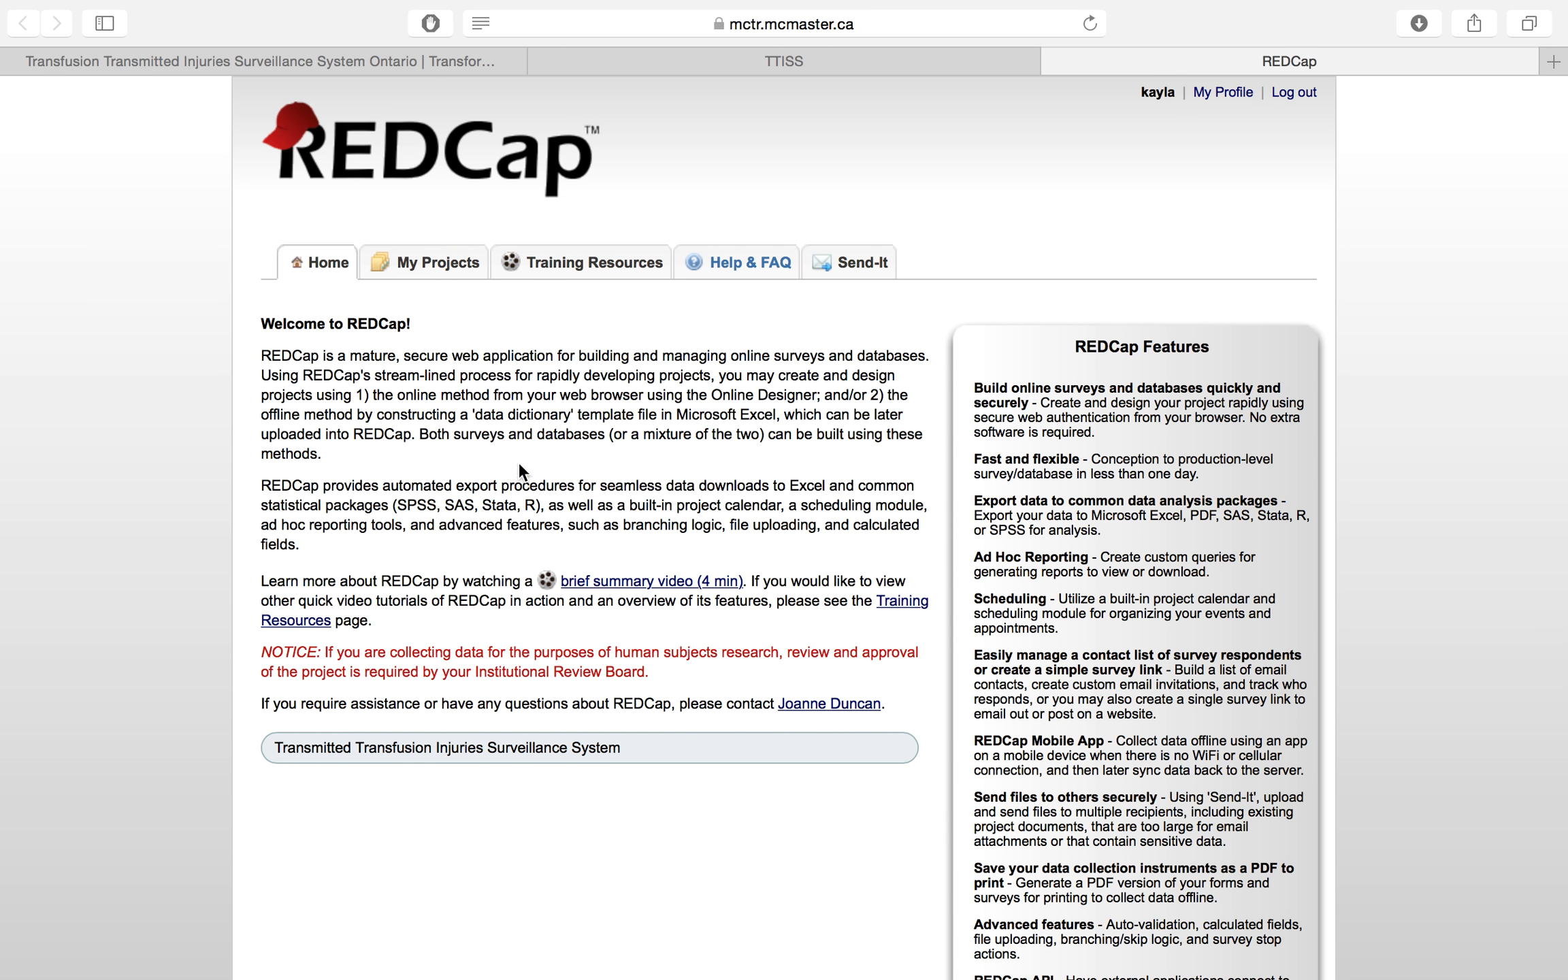
{"action": "left_click", "coordinate": [442, 263]}
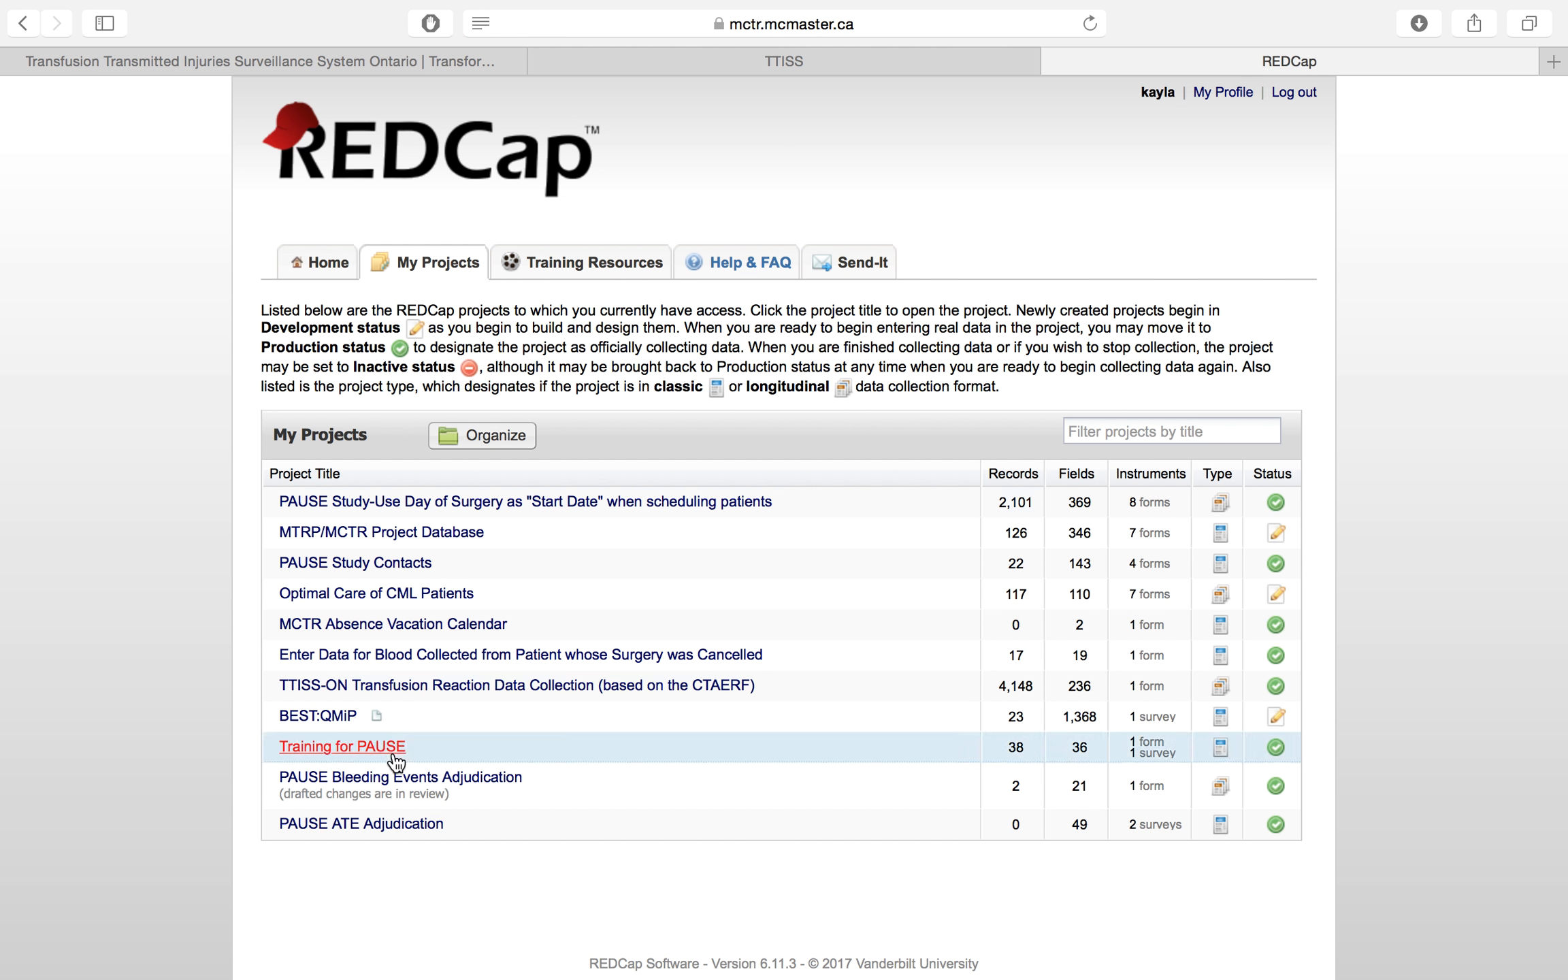
{"action": "left_click", "coordinate": [523, 683]}
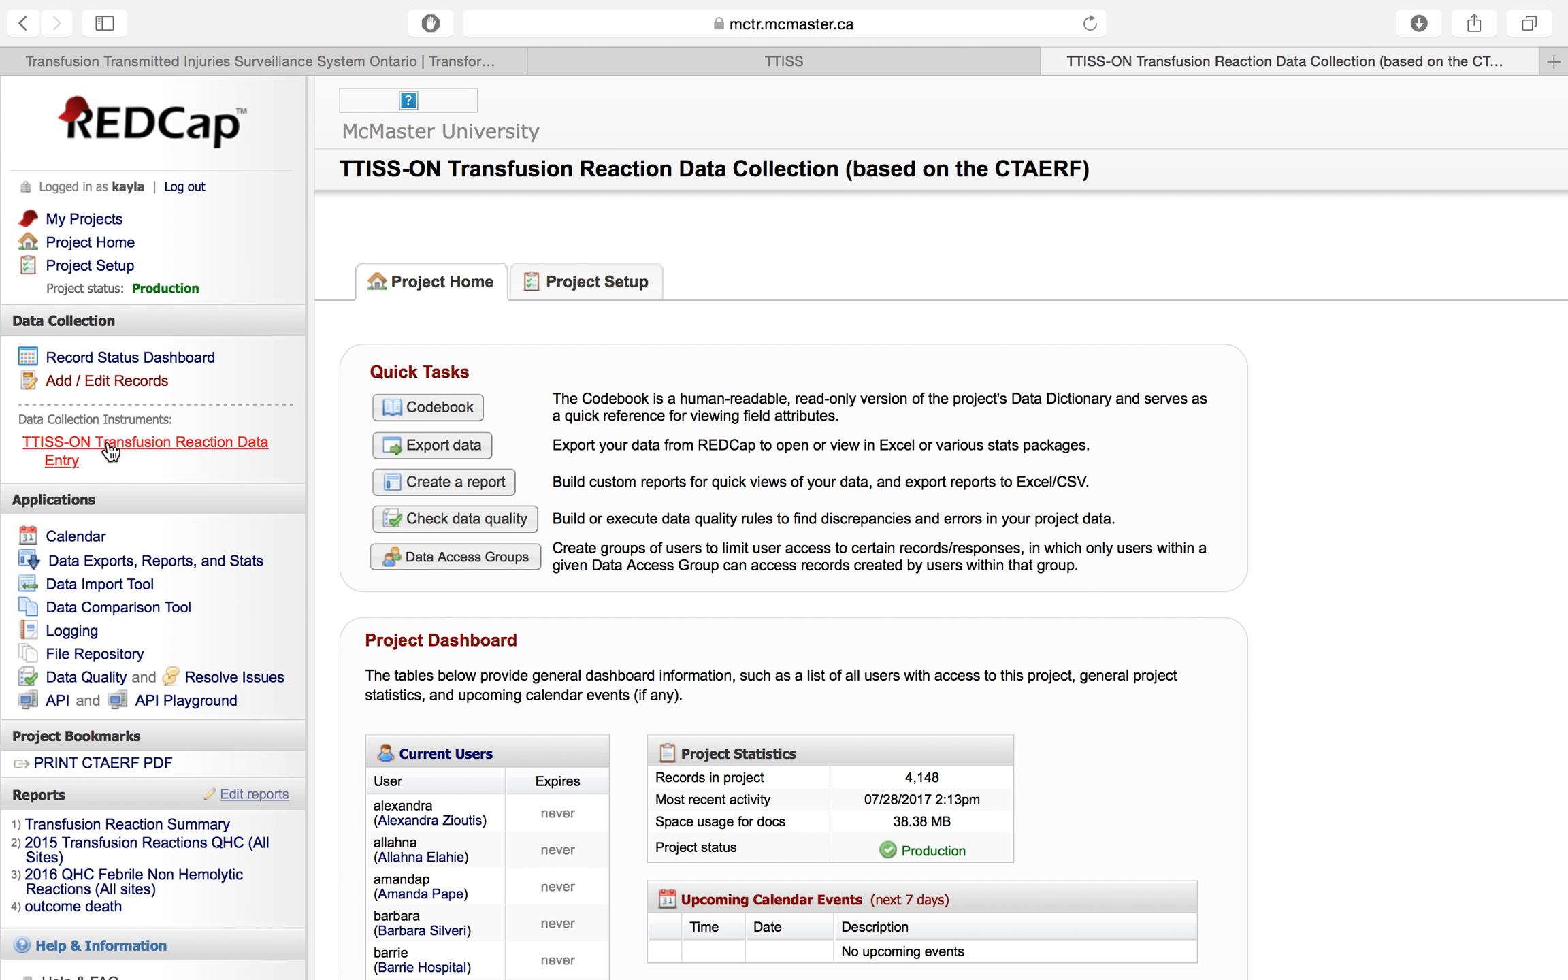
Open the project's record editing page and load the incomplete record 765-8
{"action": "left_click", "coordinate": [79, 381]}
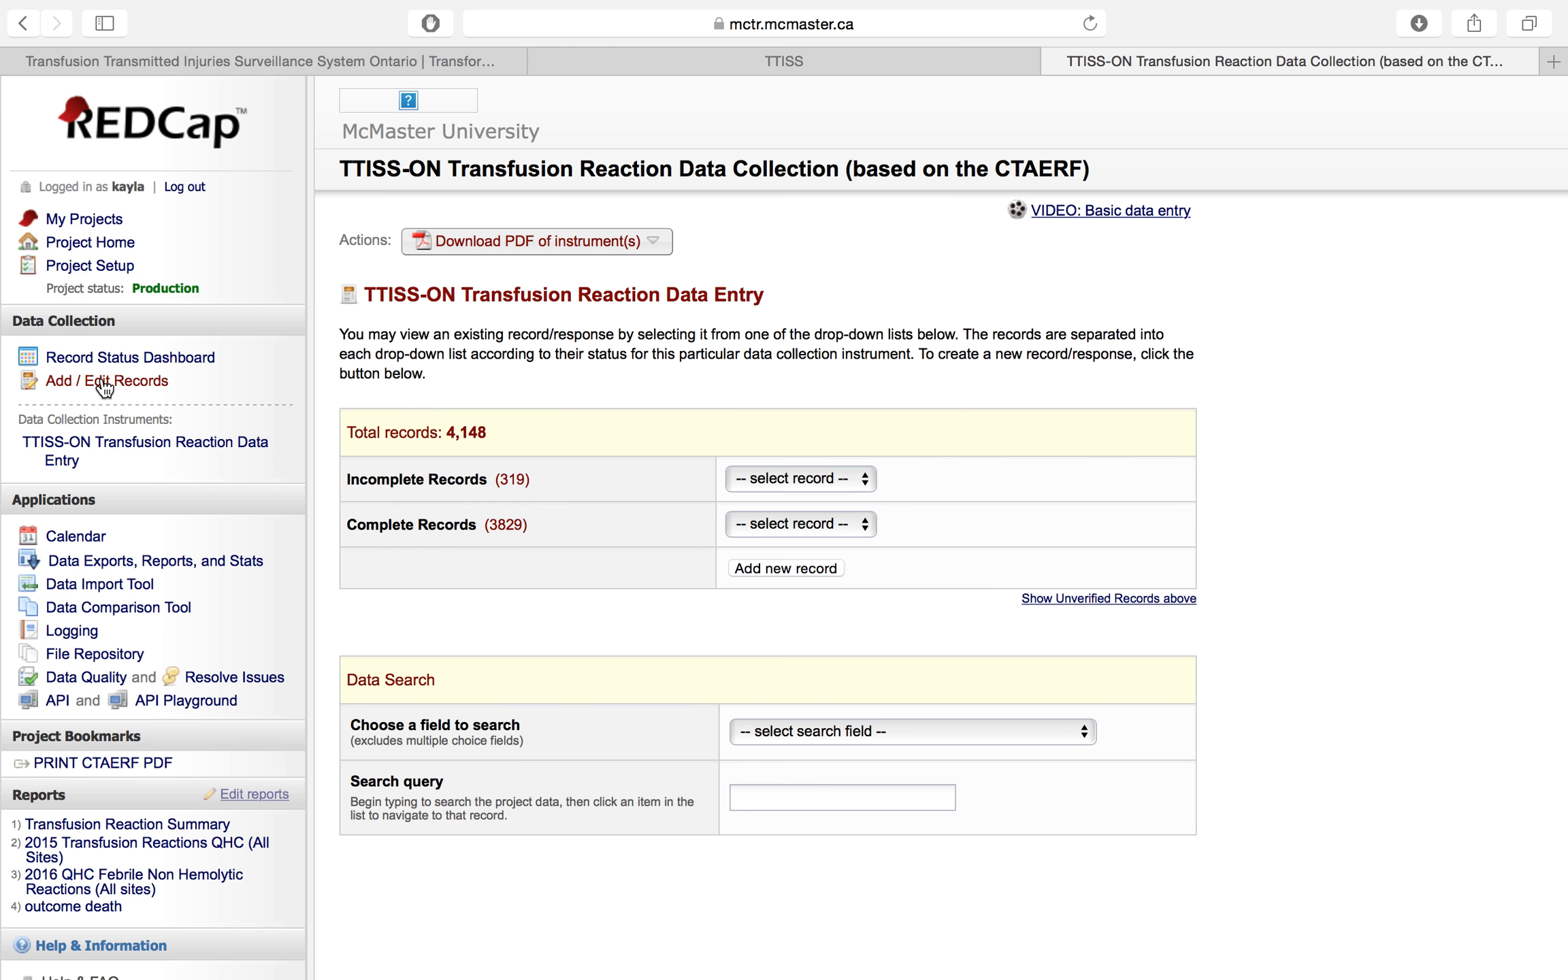
{"action": "left_click", "coordinate": [827, 480]}
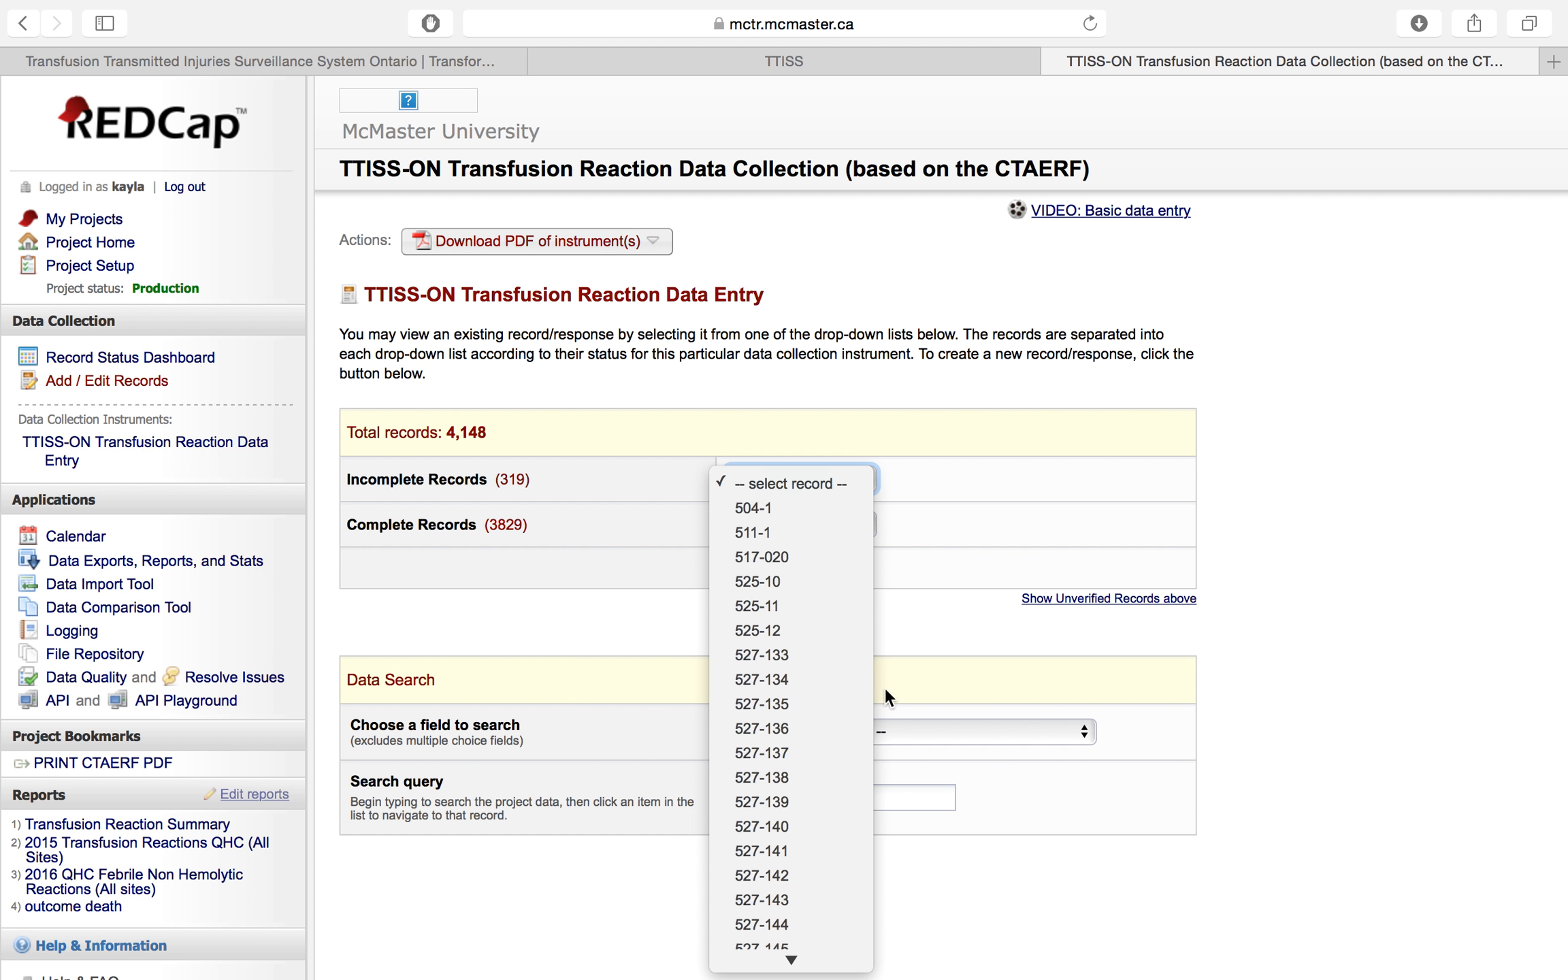
{"action": "left_click", "coordinate": [988, 481]}
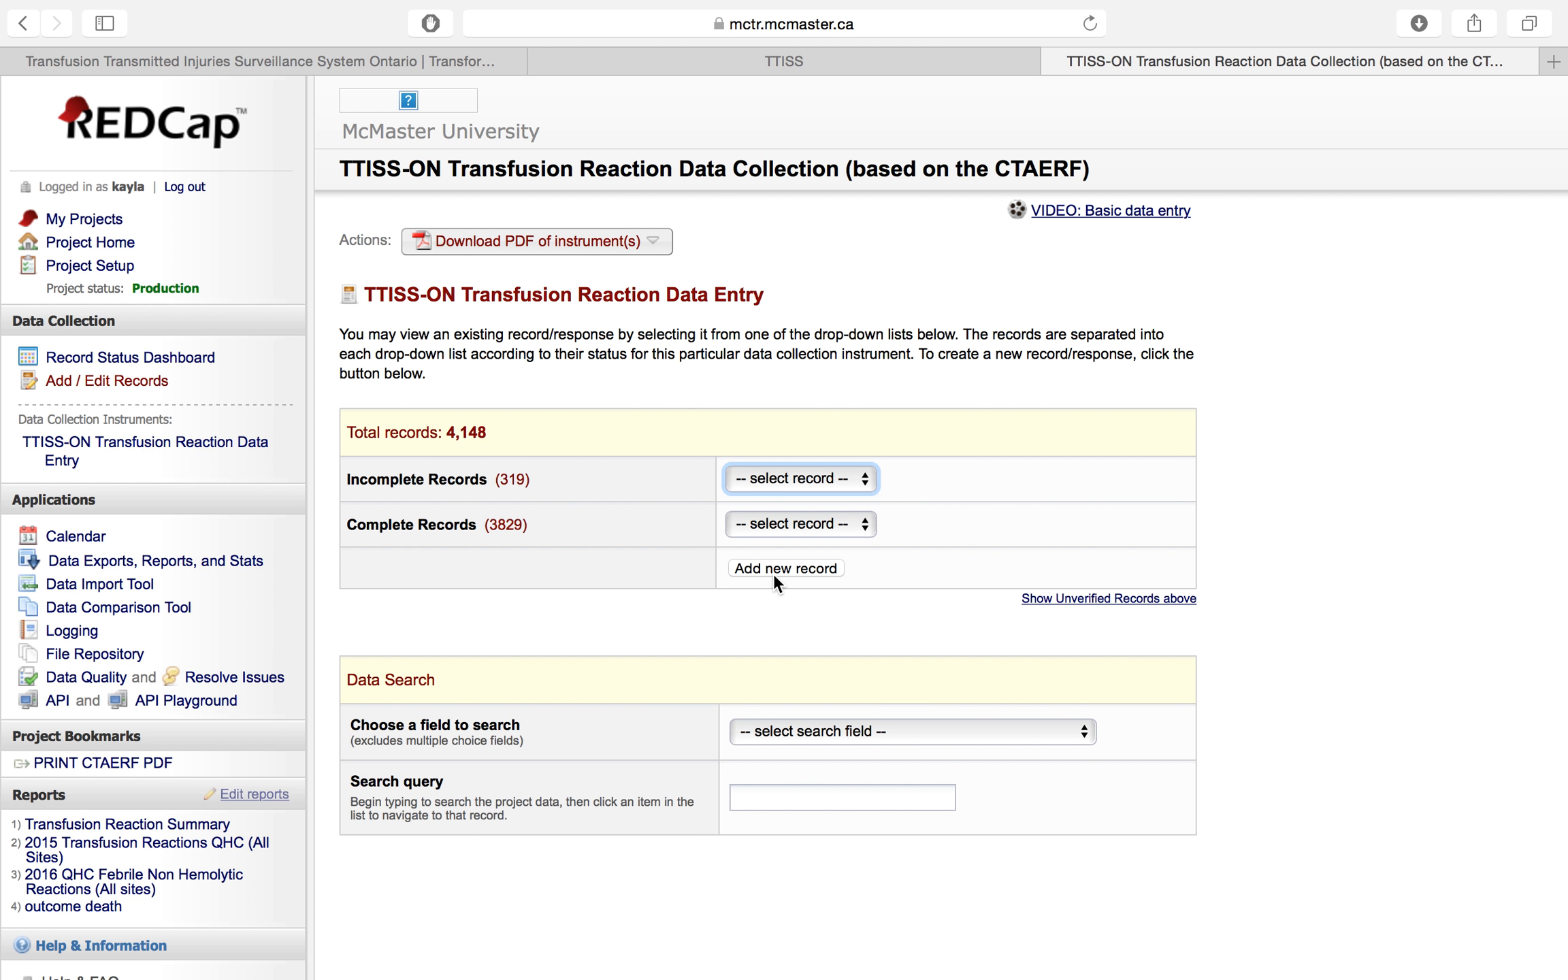
{"action": "left_click", "coordinate": [857, 487]}
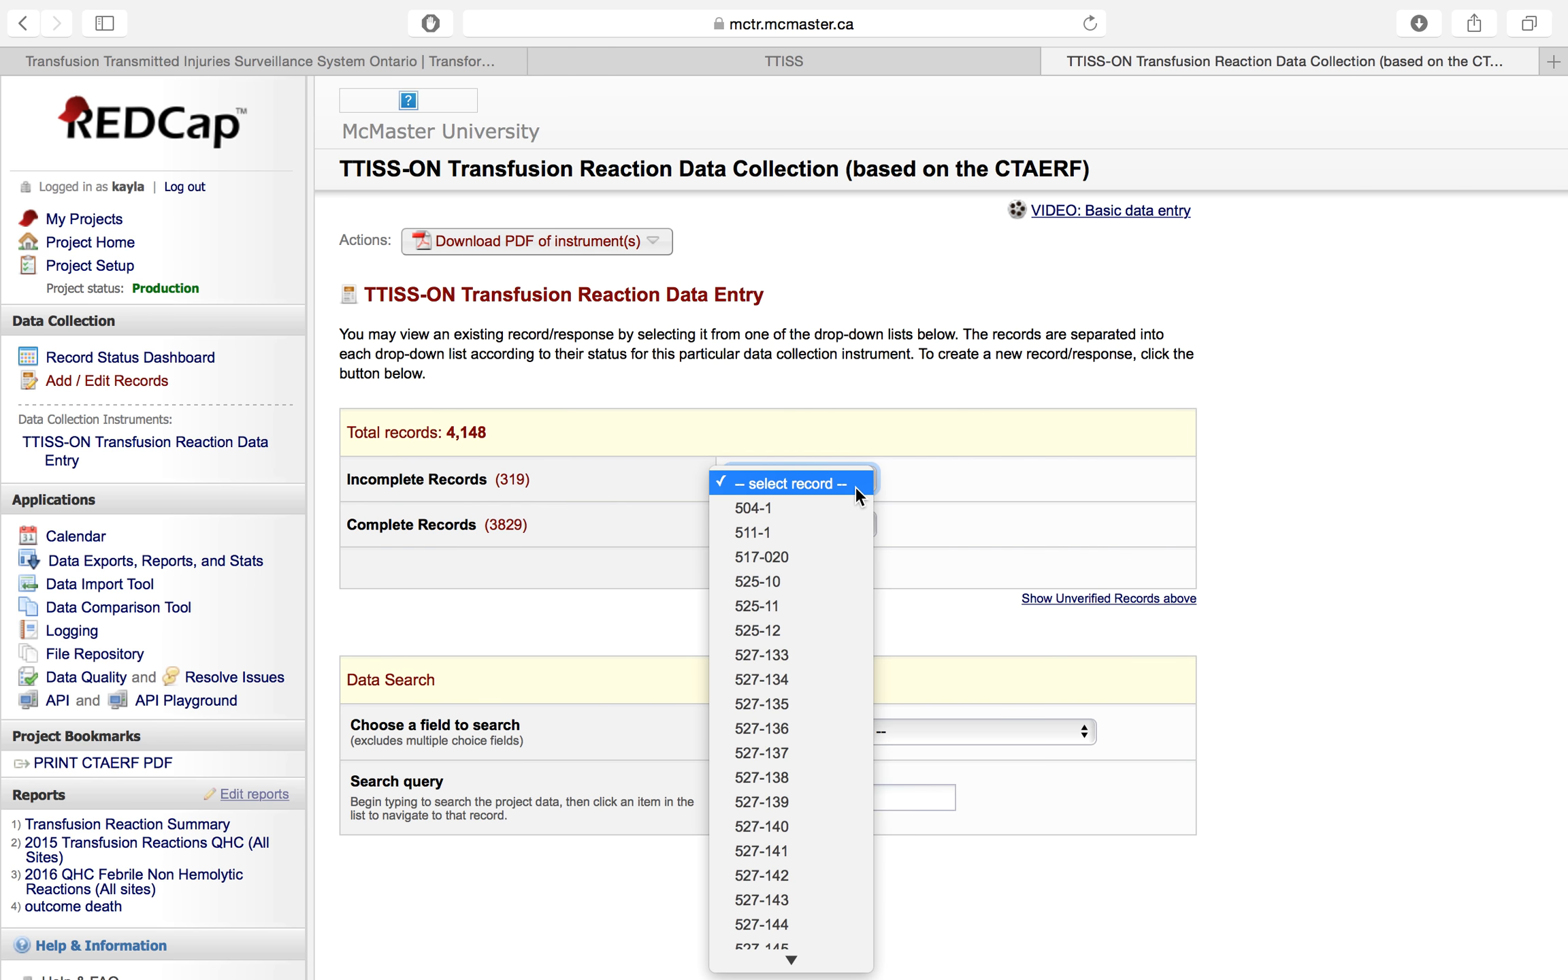
{"action": "scroll", "coordinate": [821, 654], "scroll_direction": "down", "scroll_amount": 15}
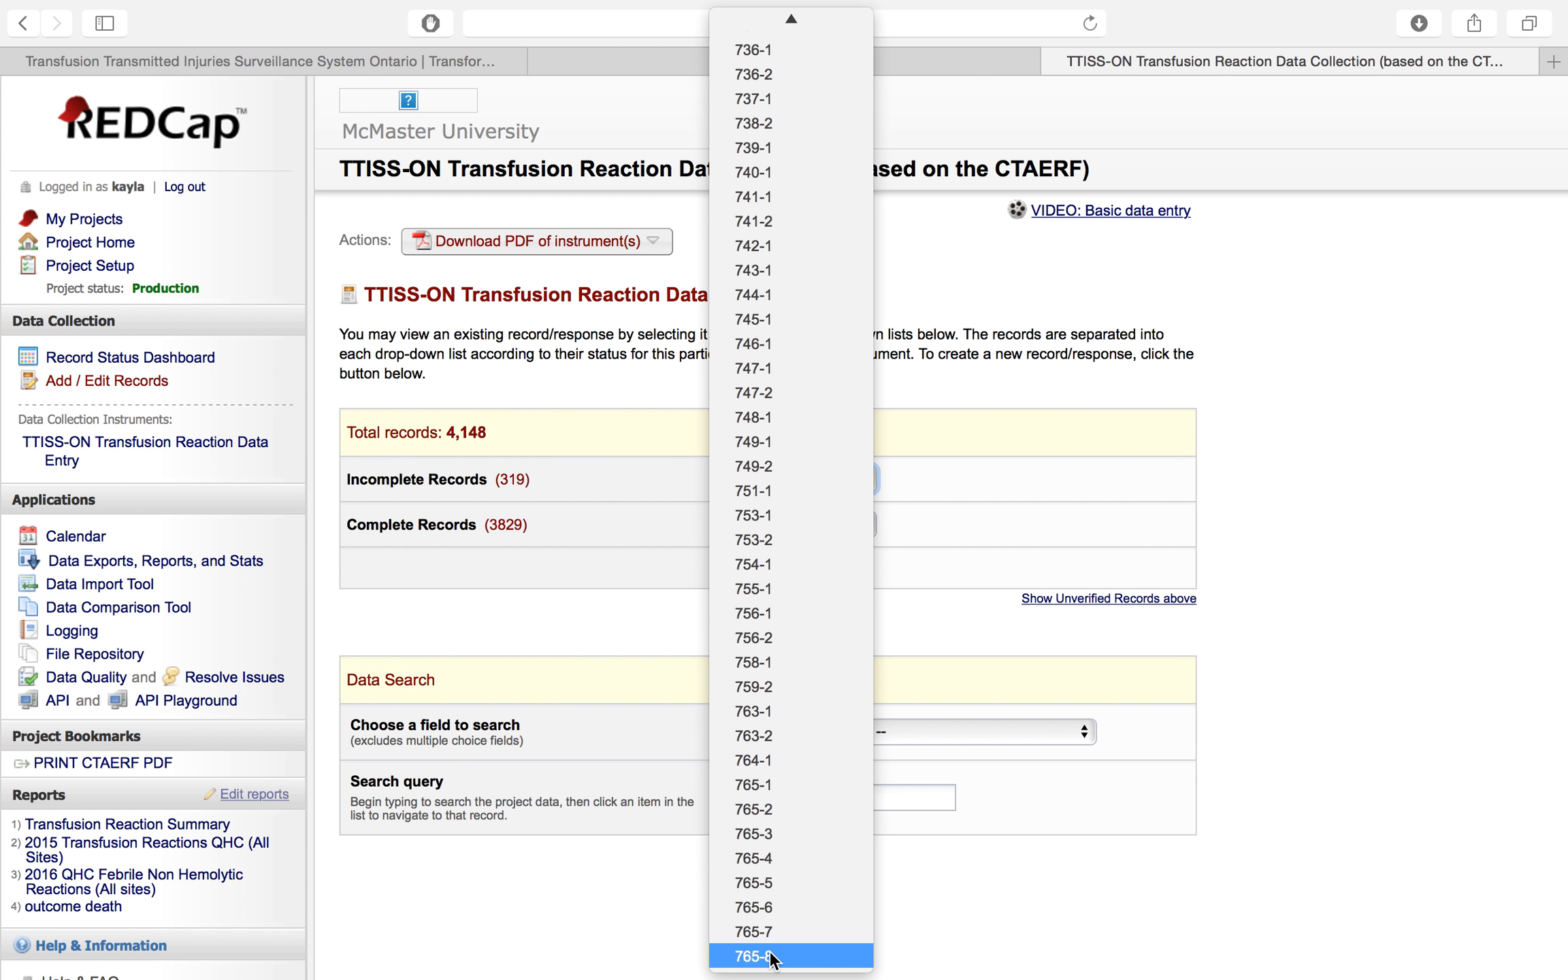
{"action": "left_click", "coordinate": [771, 957]}
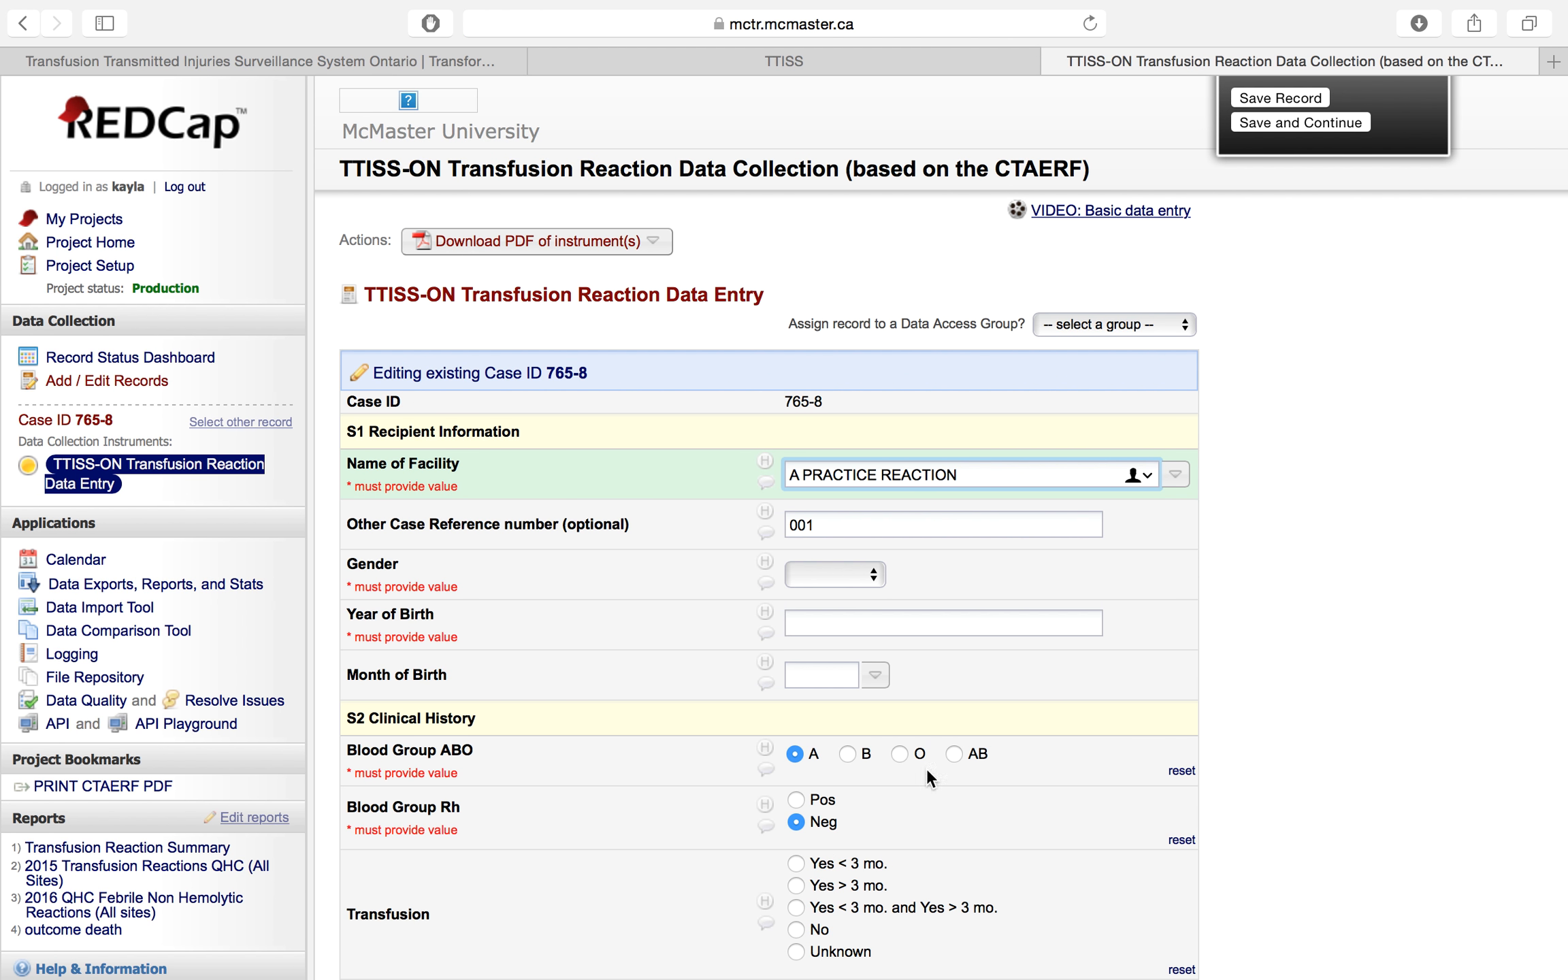
Review the record's facility name, case reference number, blood group, symptoms and pain entries against the submitted report
{"action": "scroll", "coordinate": [1097, 837], "scroll_direction": "down", "scroll_amount": 3}
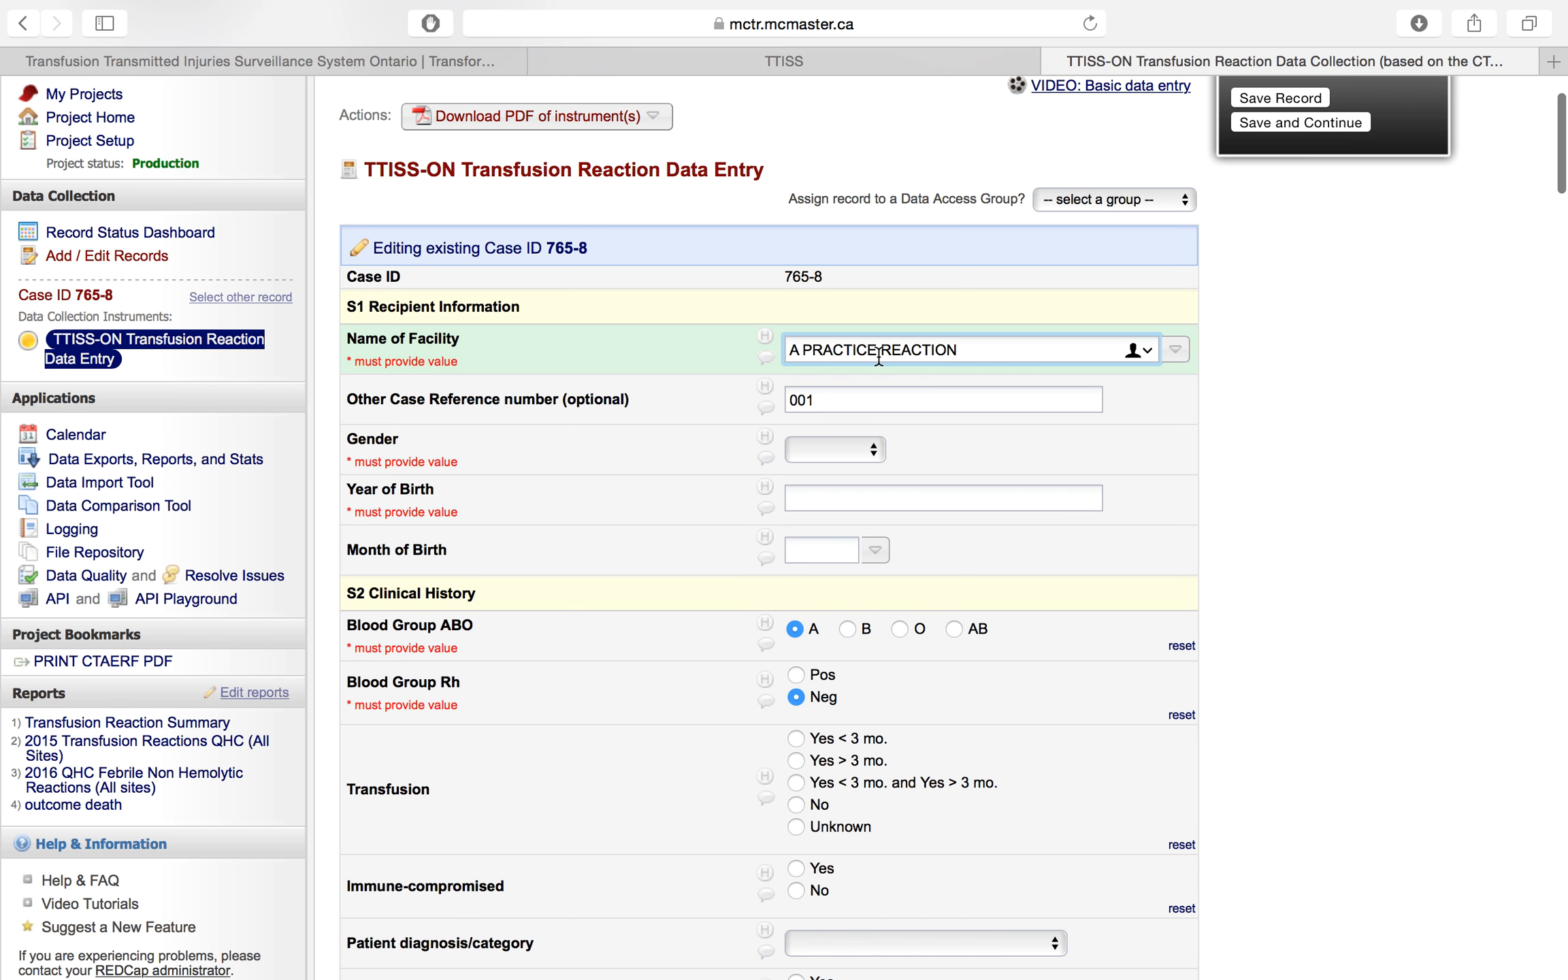
{"action": "left_click", "coordinate": [844, 400]}
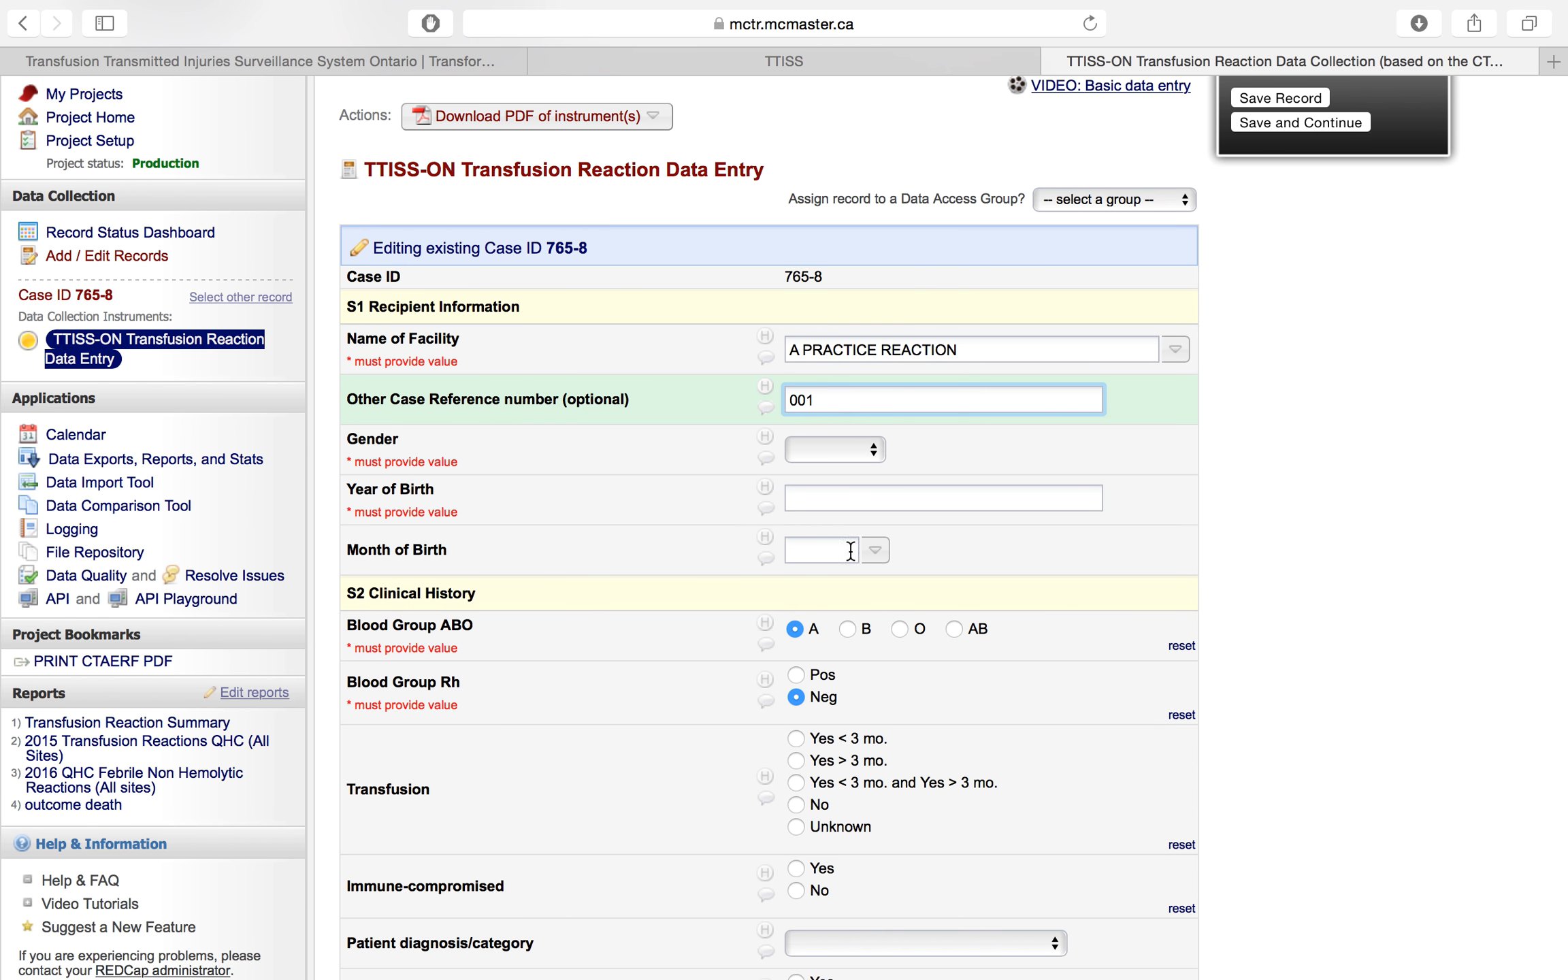
{"action": "scroll", "coordinate": [888, 747], "scroll_direction": "down", "scroll_amount": 2}
{"action": "scroll", "coordinate": [887, 747], "scroll_direction": "down", "scroll_amount": 4}
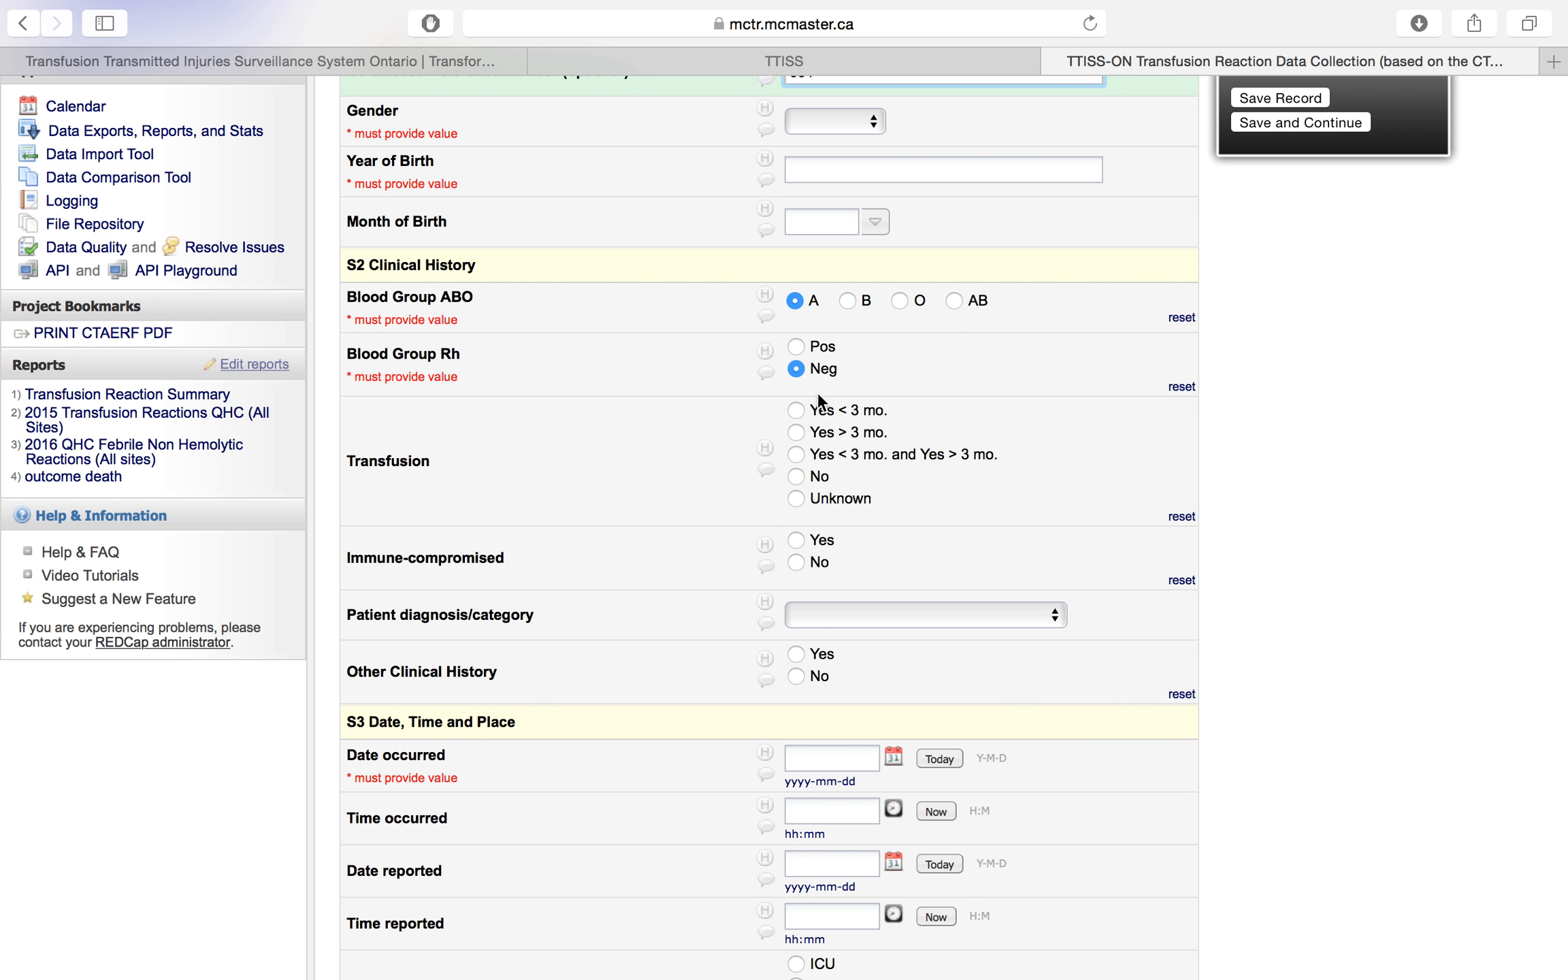
{"action": "scroll", "coordinate": [819, 391], "scroll_direction": "down", "scroll_amount": 20}
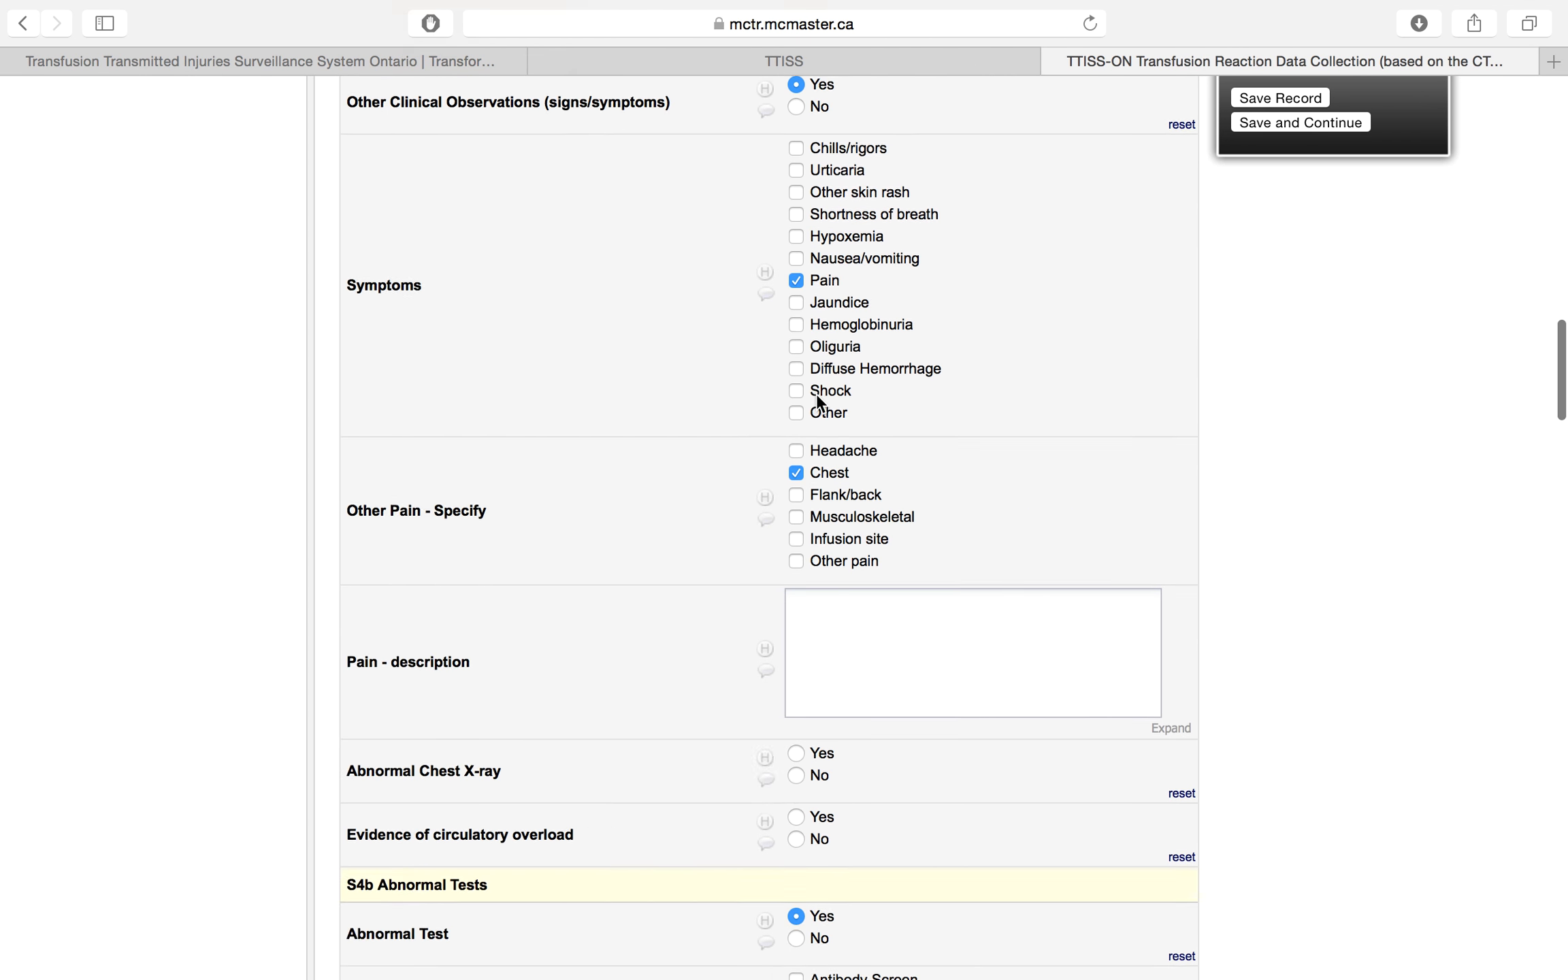
{"action": "scroll", "coordinate": [816, 394], "scroll_direction": "up", "scroll_amount": 3}
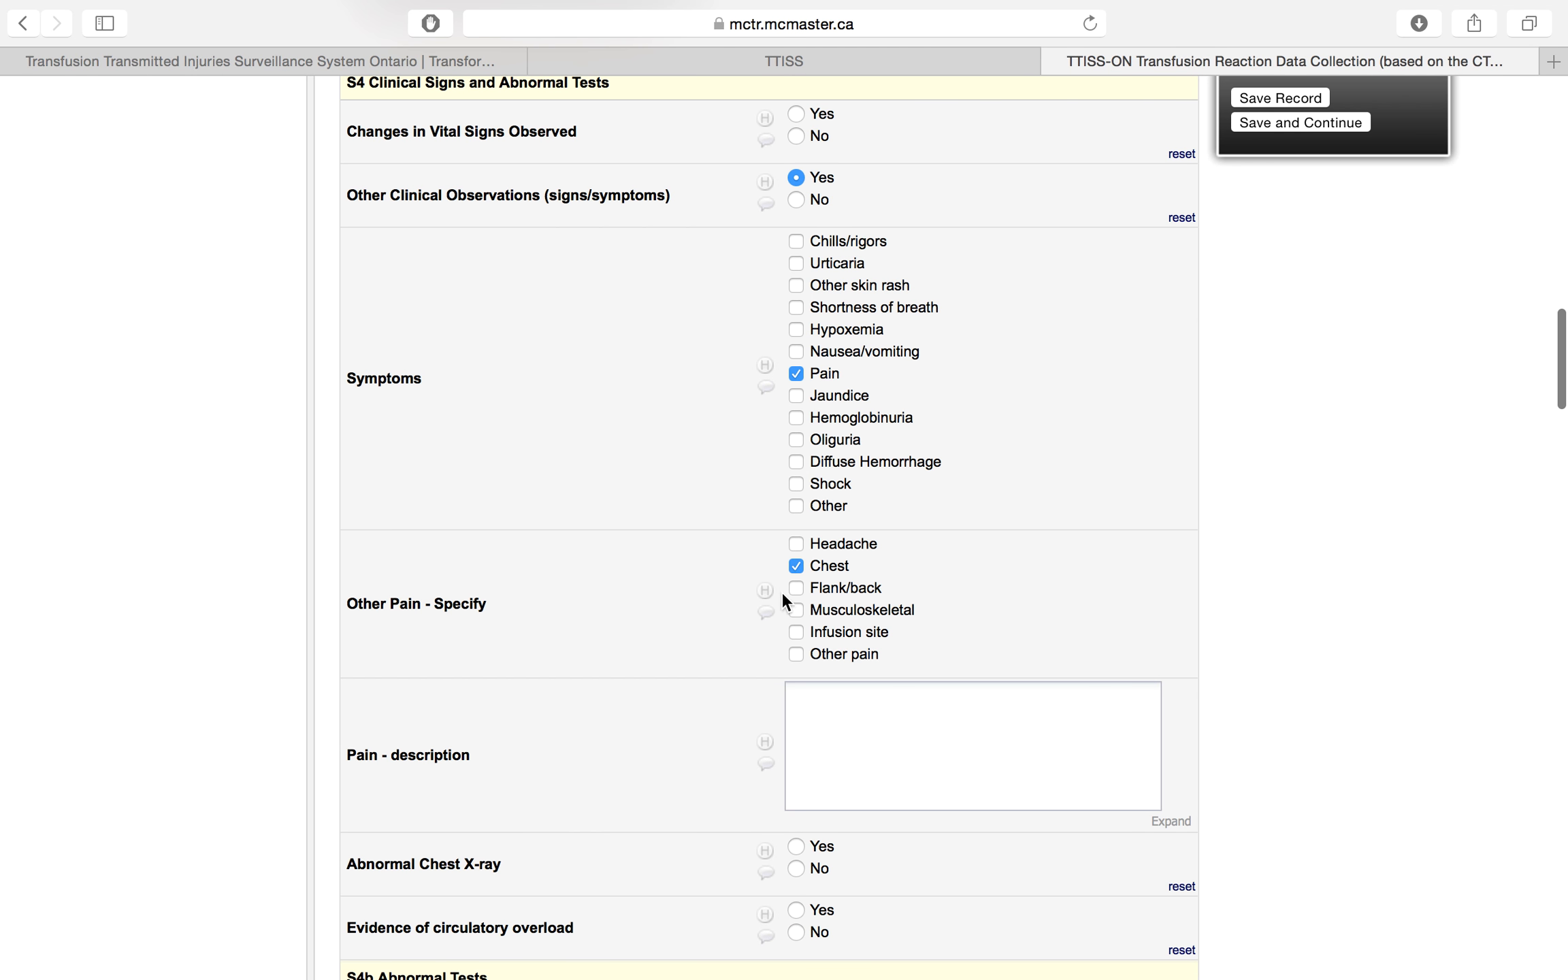
{"action": "scroll", "coordinate": [783, 600], "scroll_direction": "down", "scroll_amount": 10}
{"action": "scroll", "coordinate": [783, 601], "scroll_direction": "up", "scroll_amount": 9}
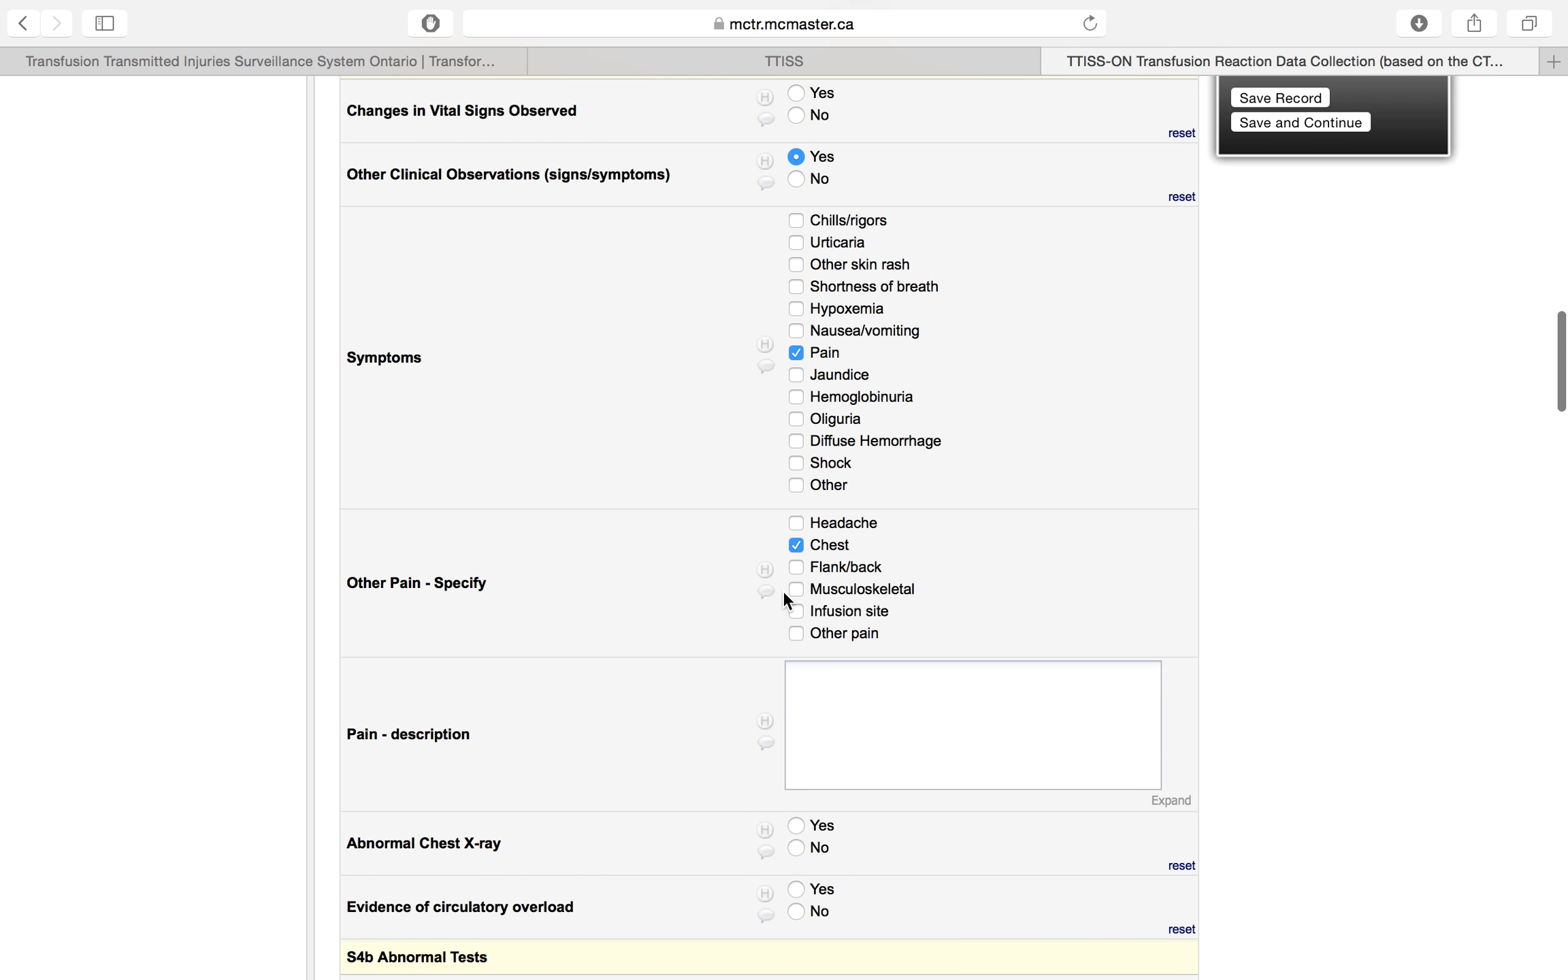
{"action": "scroll", "coordinate": [786, 599], "scroll_direction": "down", "scroll_amount": 10}
{"action": "scroll", "coordinate": [786, 599], "scroll_direction": "up", "scroll_amount": 20}
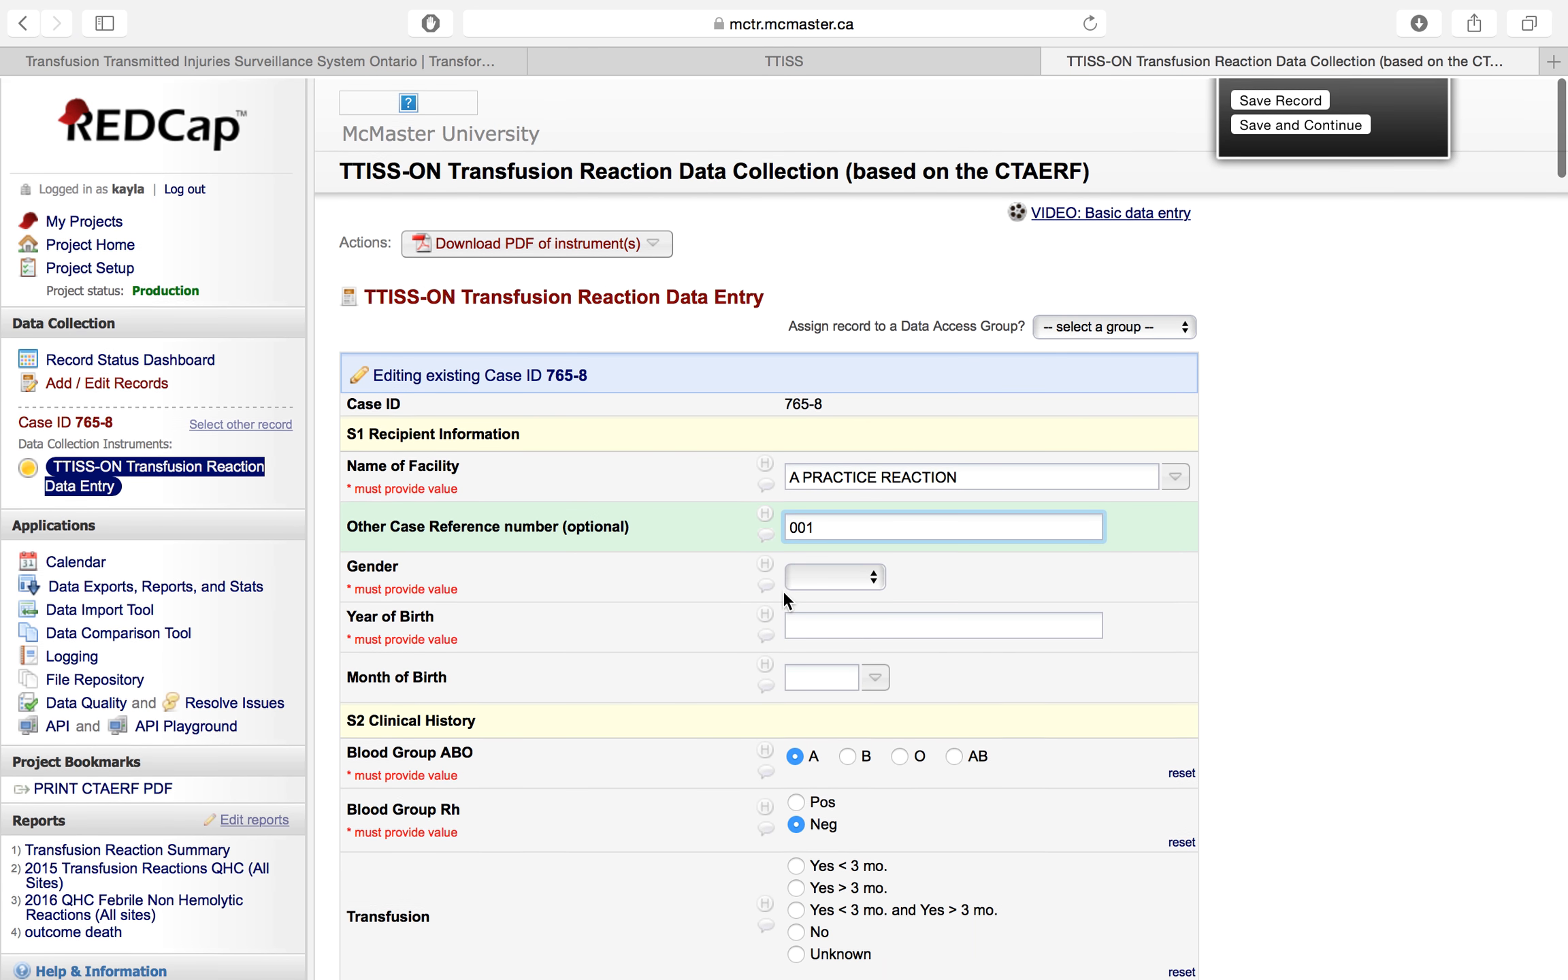
Go through the record to its end and examine the form status choices, keeping Unverified selected
{"action": "scroll", "coordinate": [783, 590], "scroll_direction": "down", "scroll_amount": 3}
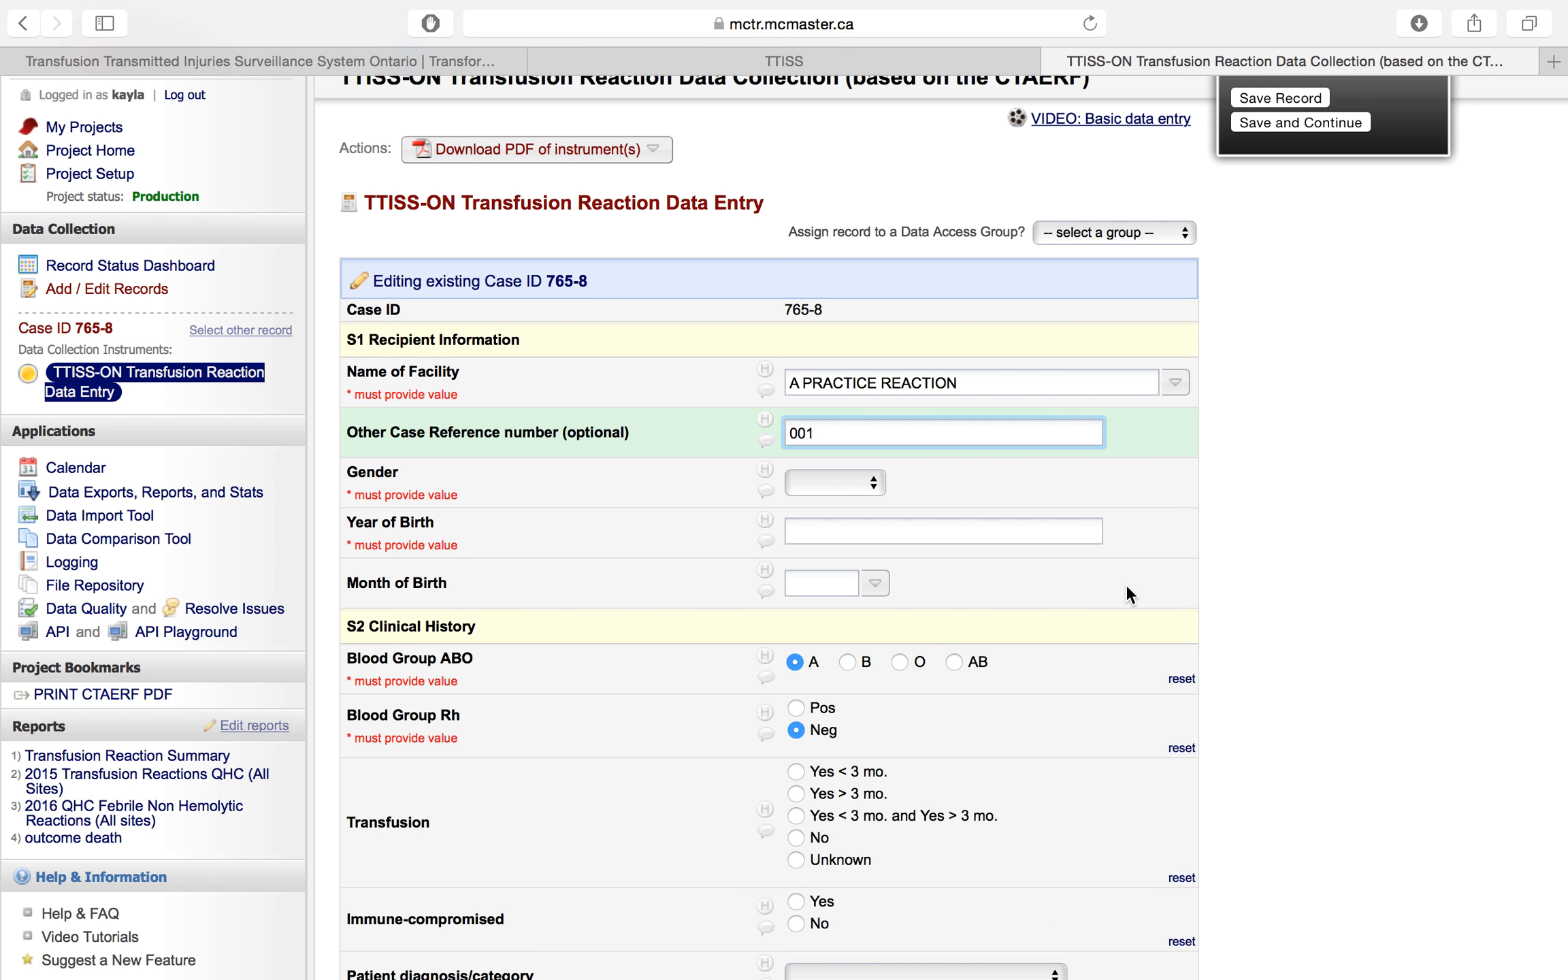
{"action": "scroll", "coordinate": [1125, 585], "scroll_direction": "down", "scroll_amount": 9}
{"action": "scroll", "coordinate": [1126, 587], "scroll_direction": "down", "scroll_amount": 14}
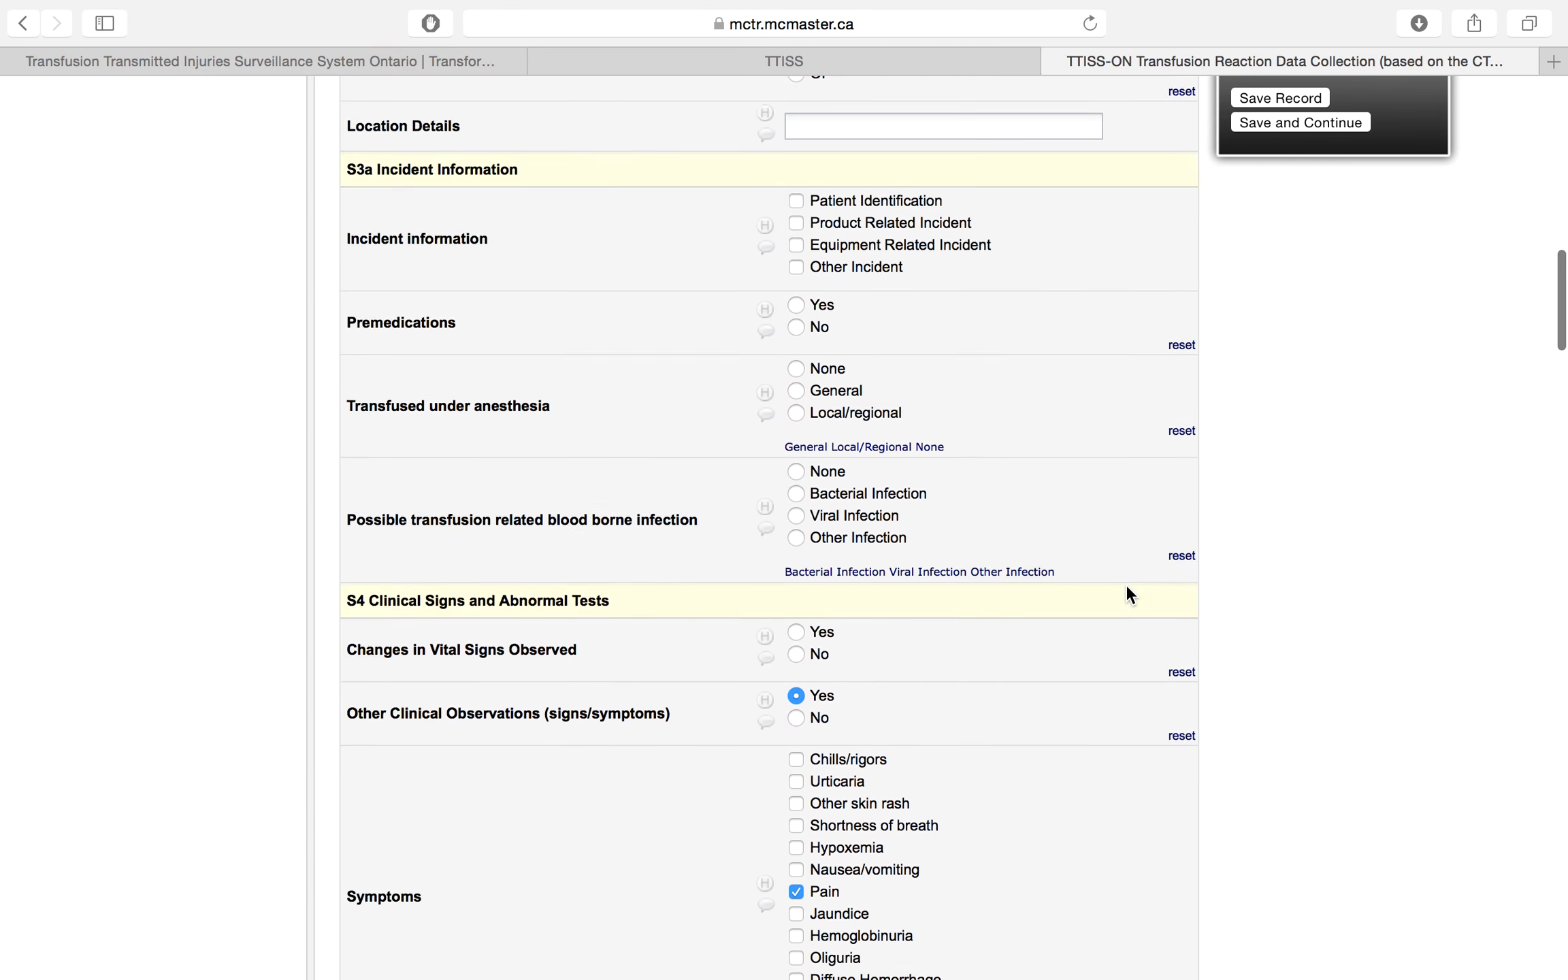
{"action": "scroll", "coordinate": [1127, 586], "scroll_direction": "down", "scroll_amount": 20}
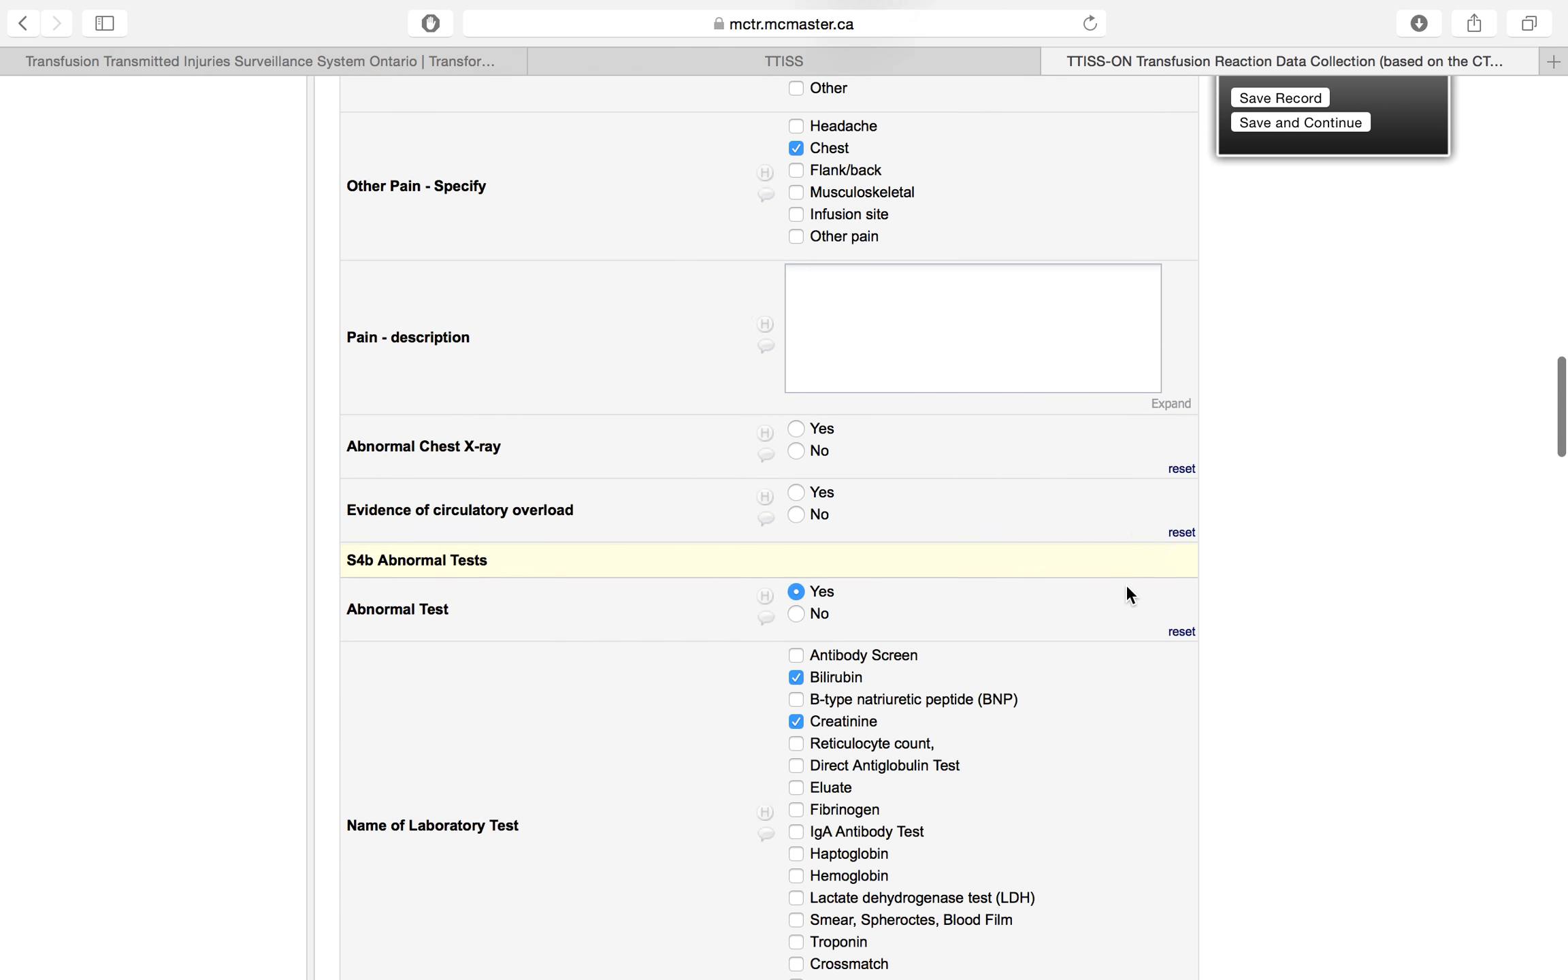
{"action": "scroll", "coordinate": [1125, 585], "scroll_direction": "down", "scroll_amount": 20}
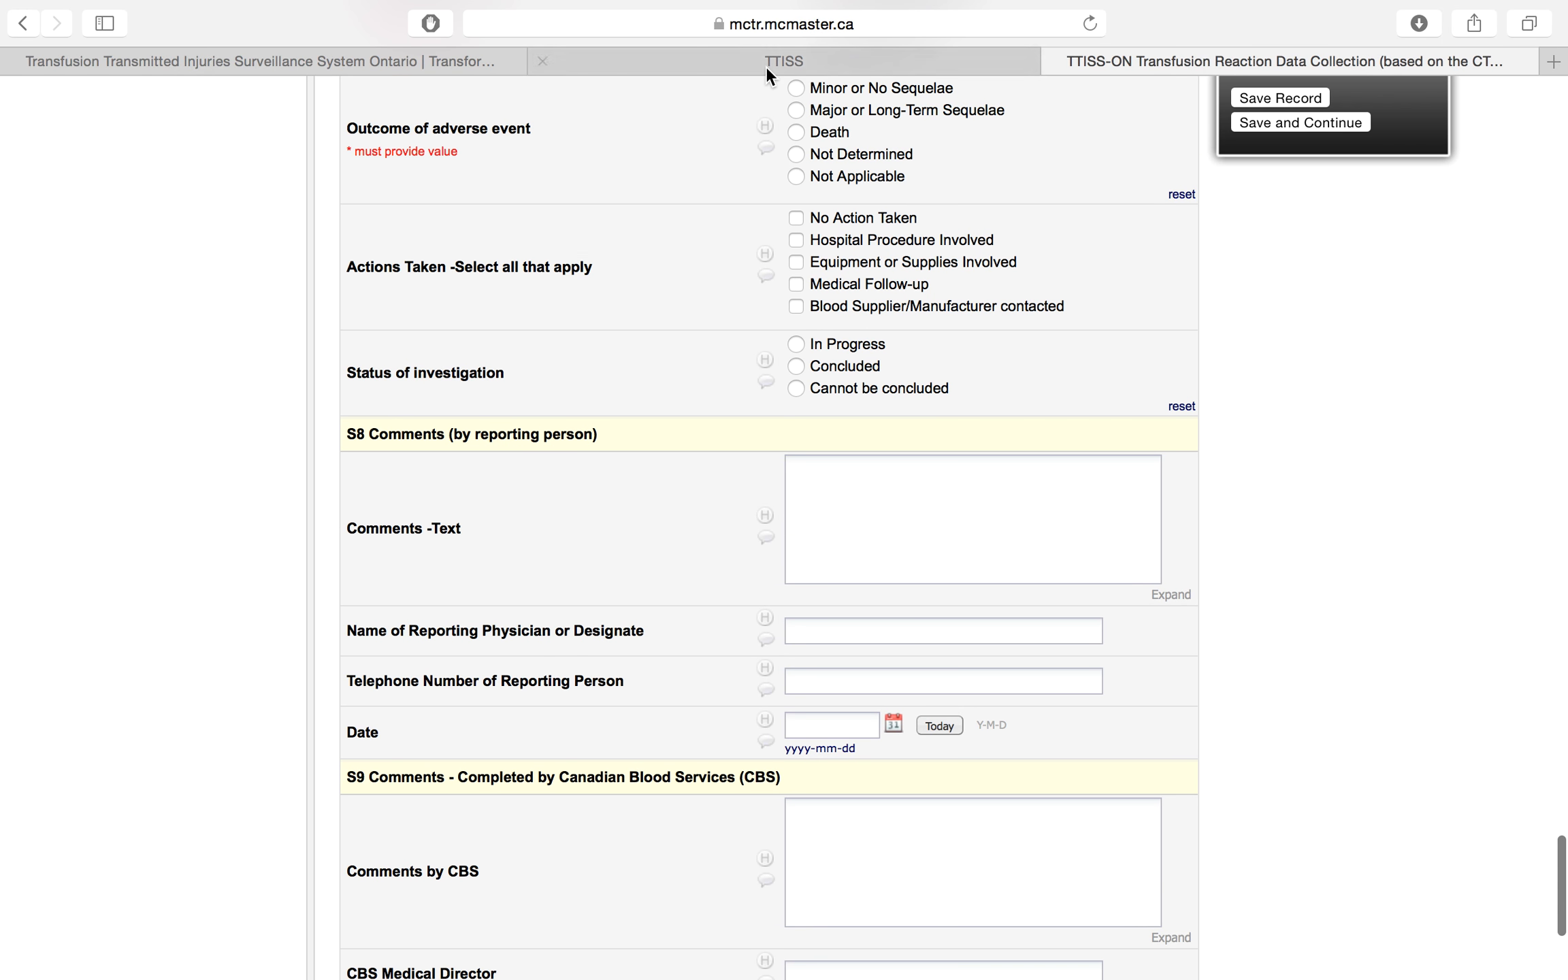
{"action": "left_click", "coordinate": [766, 63]}
{"action": "left_click", "coordinate": [1162, 60]}
{"action": "scroll", "coordinate": [885, 757], "scroll_direction": "down", "scroll_amount": 5}
{"action": "left_click", "coordinate": [884, 786]}
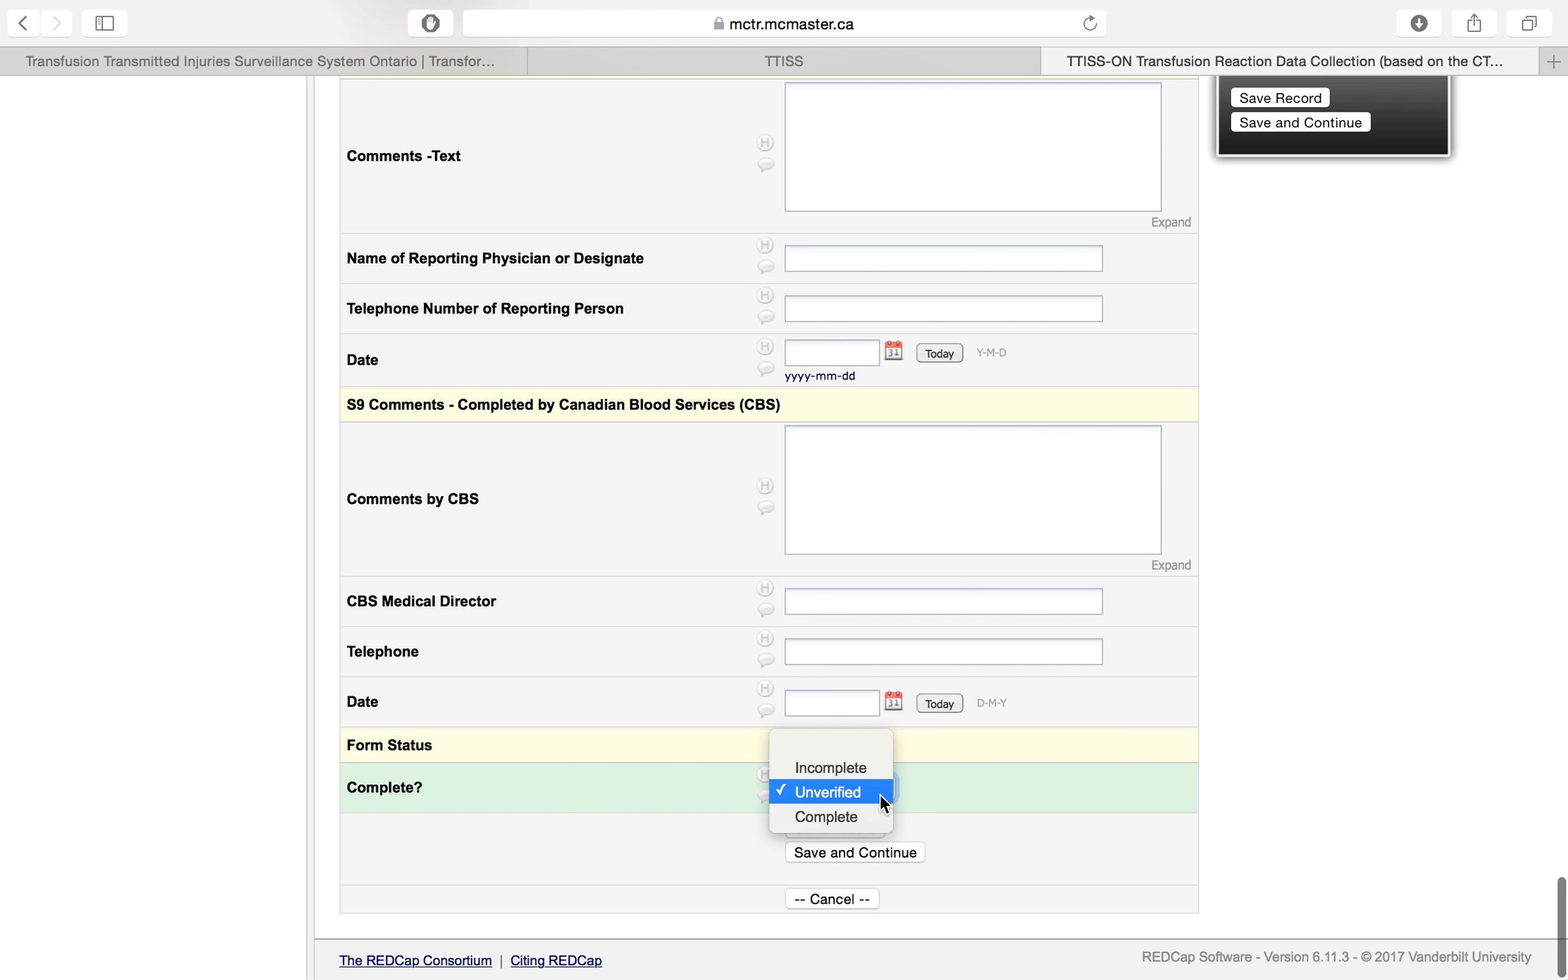
{"action": "left_click", "coordinate": [1136, 839]}
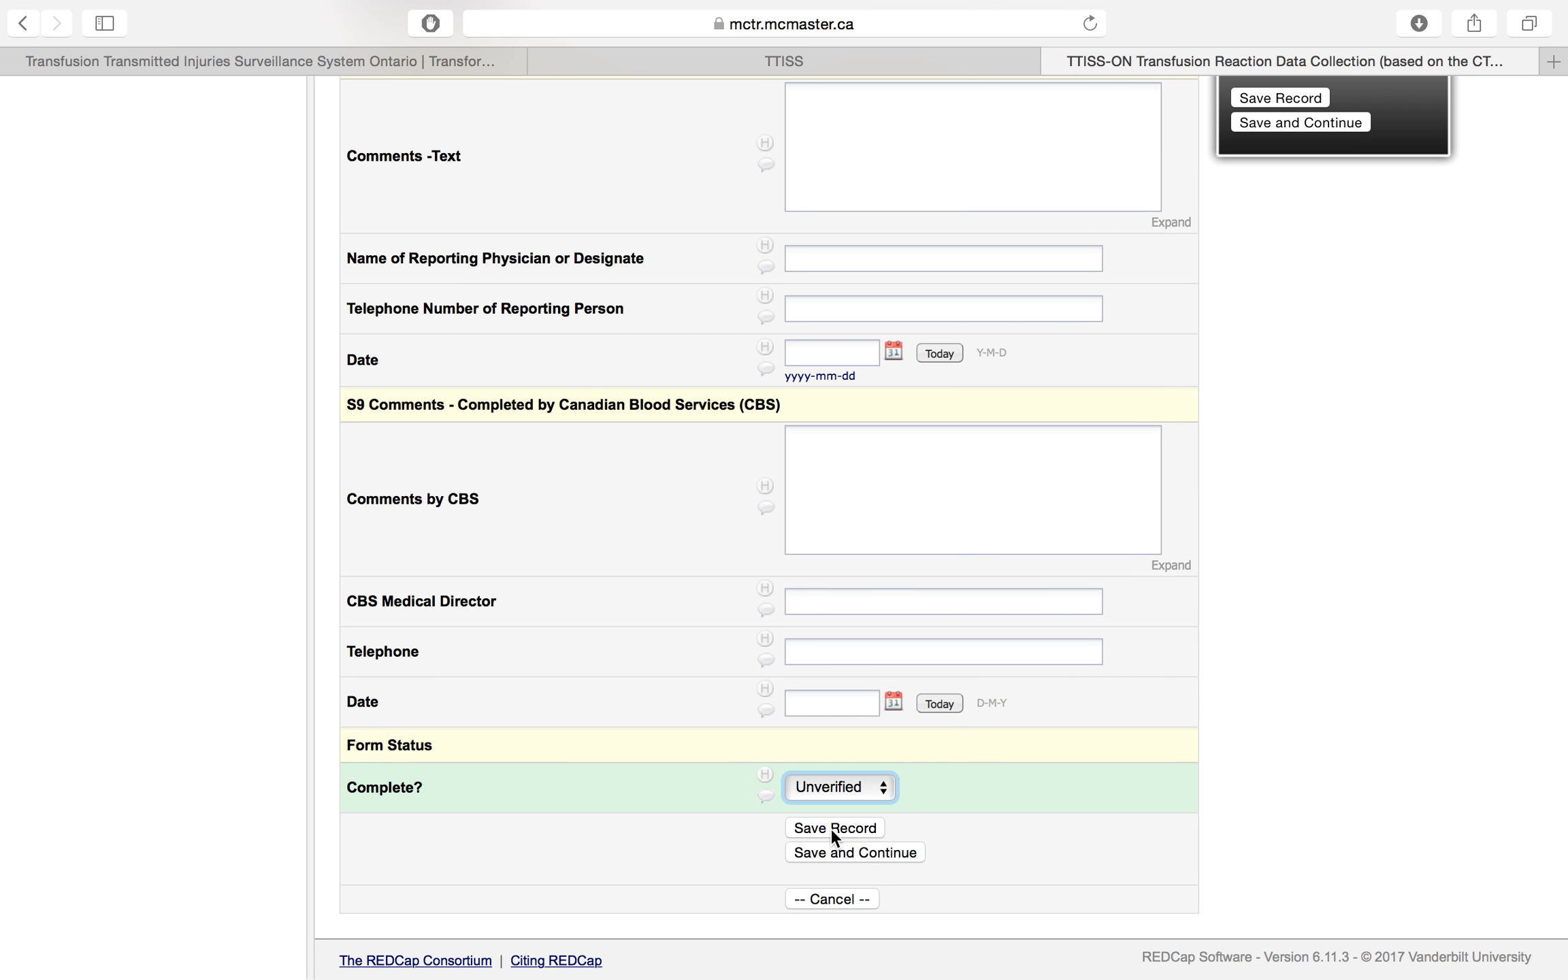
Open the project's PRINT CTAERF PDF bookmark and display the previous entries that can be chosen there
{"action": "scroll", "coordinate": [1387, 451], "scroll_direction": "up", "scroll_amount": 20}
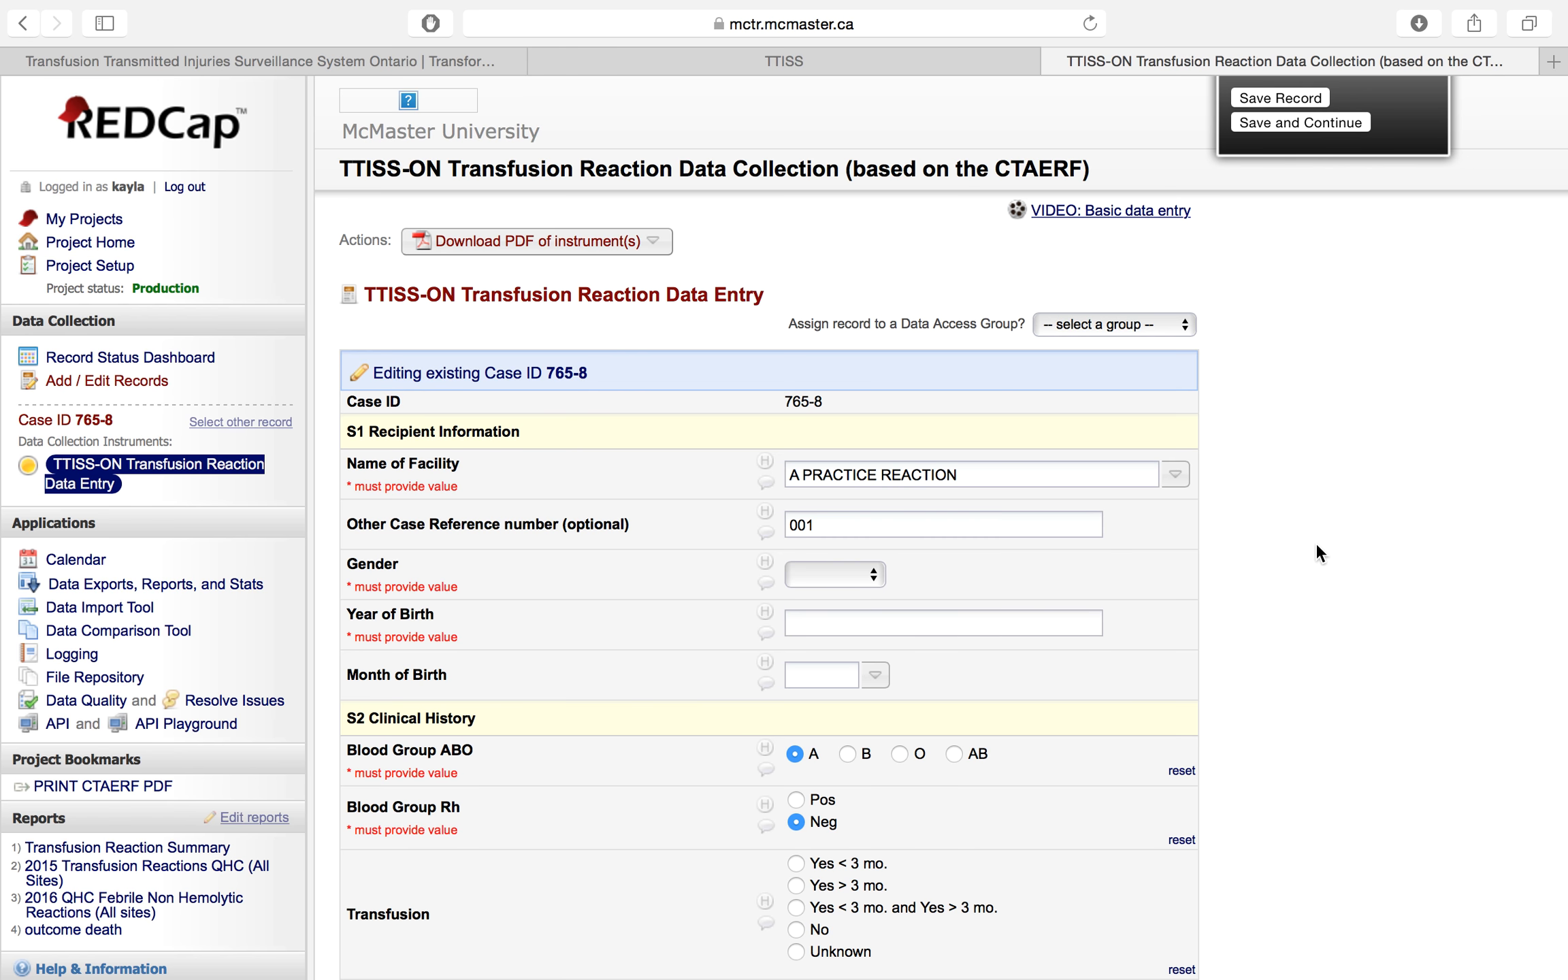
{"action": "left_click", "coordinate": [109, 786]}
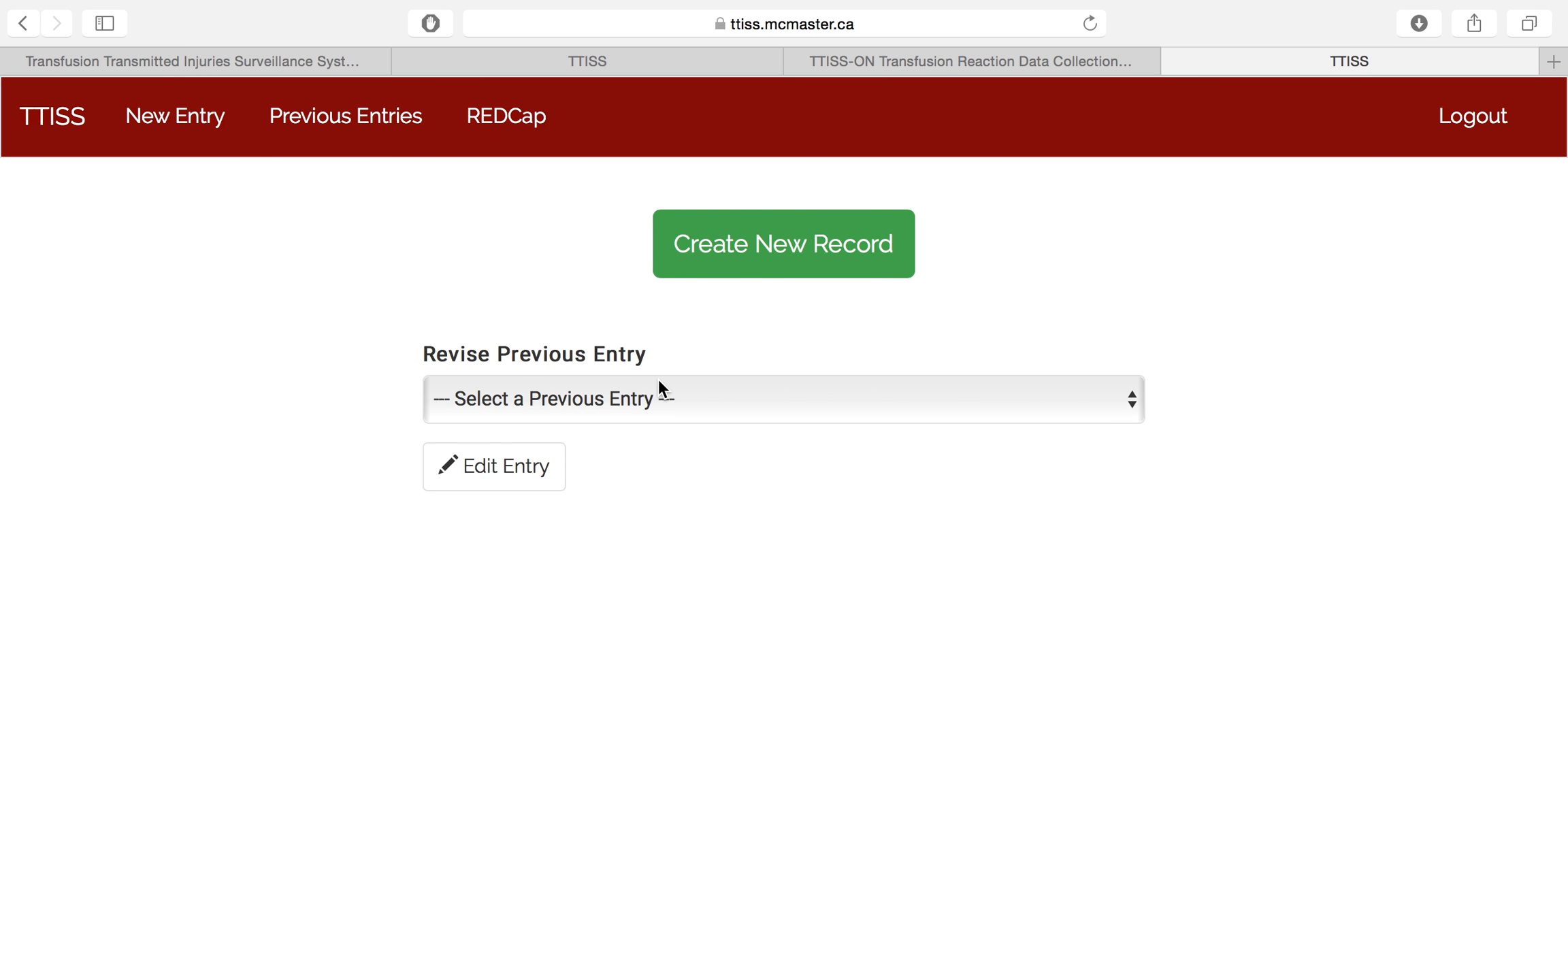
{"action": "left_click", "coordinate": [656, 398]}
{"action": "left_click", "coordinate": [553, 397]}
{"action": "left_click", "coordinate": [554, 397]}
{"action": "left_click", "coordinate": [554, 397]}
{"action": "left_click", "coordinate": [554, 397]}
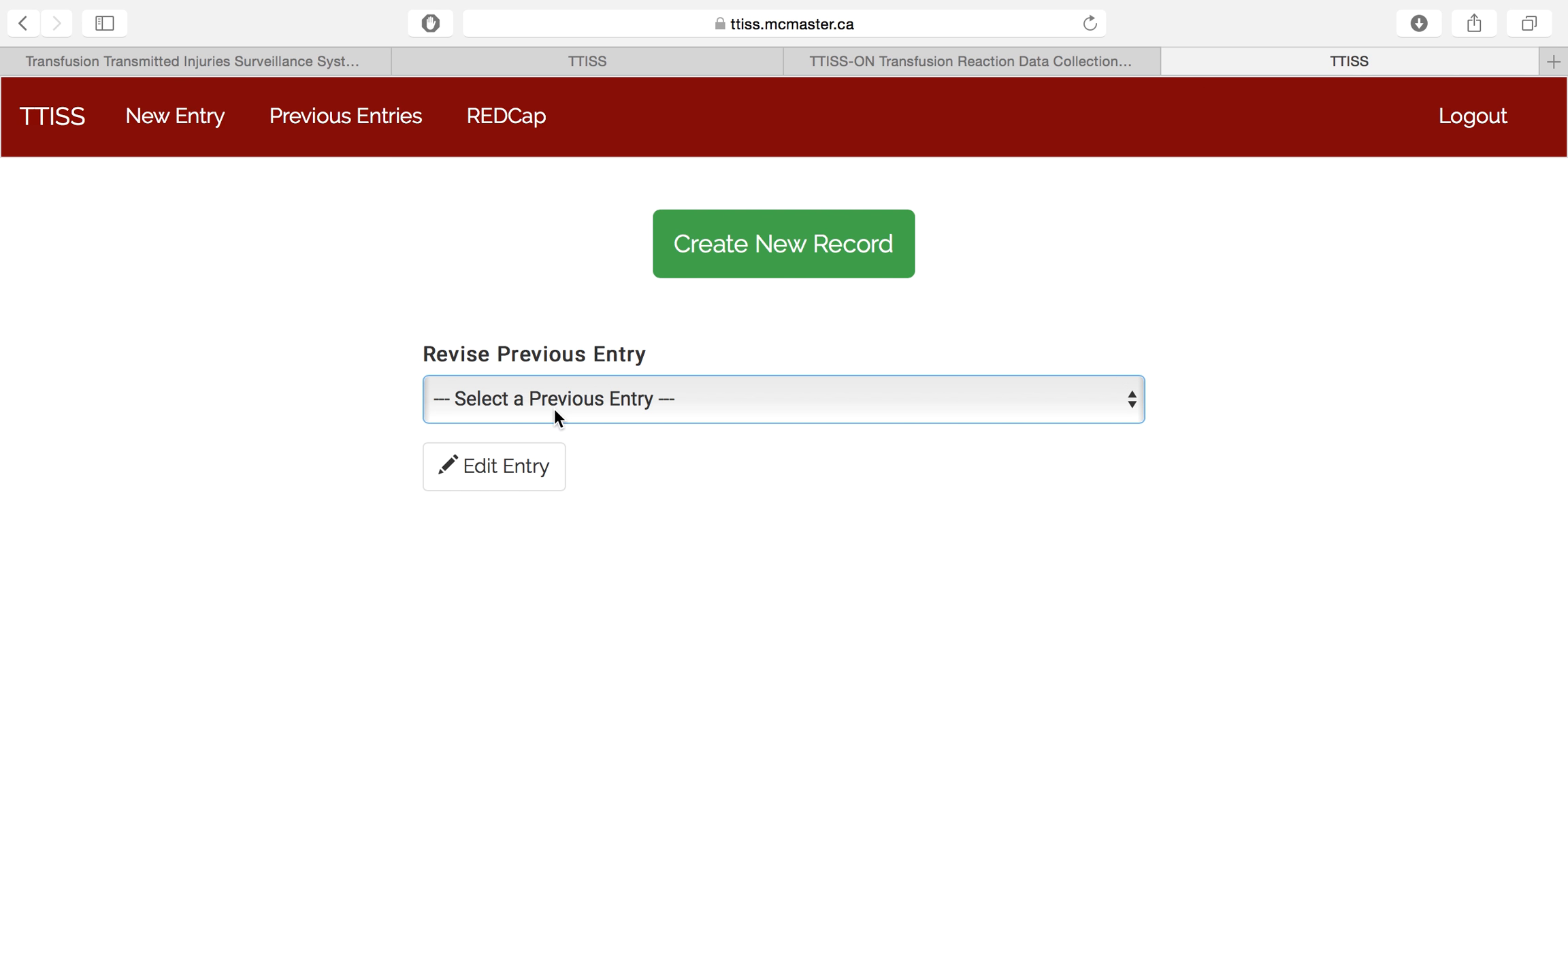
{"action": "left_click", "coordinate": [554, 408]}
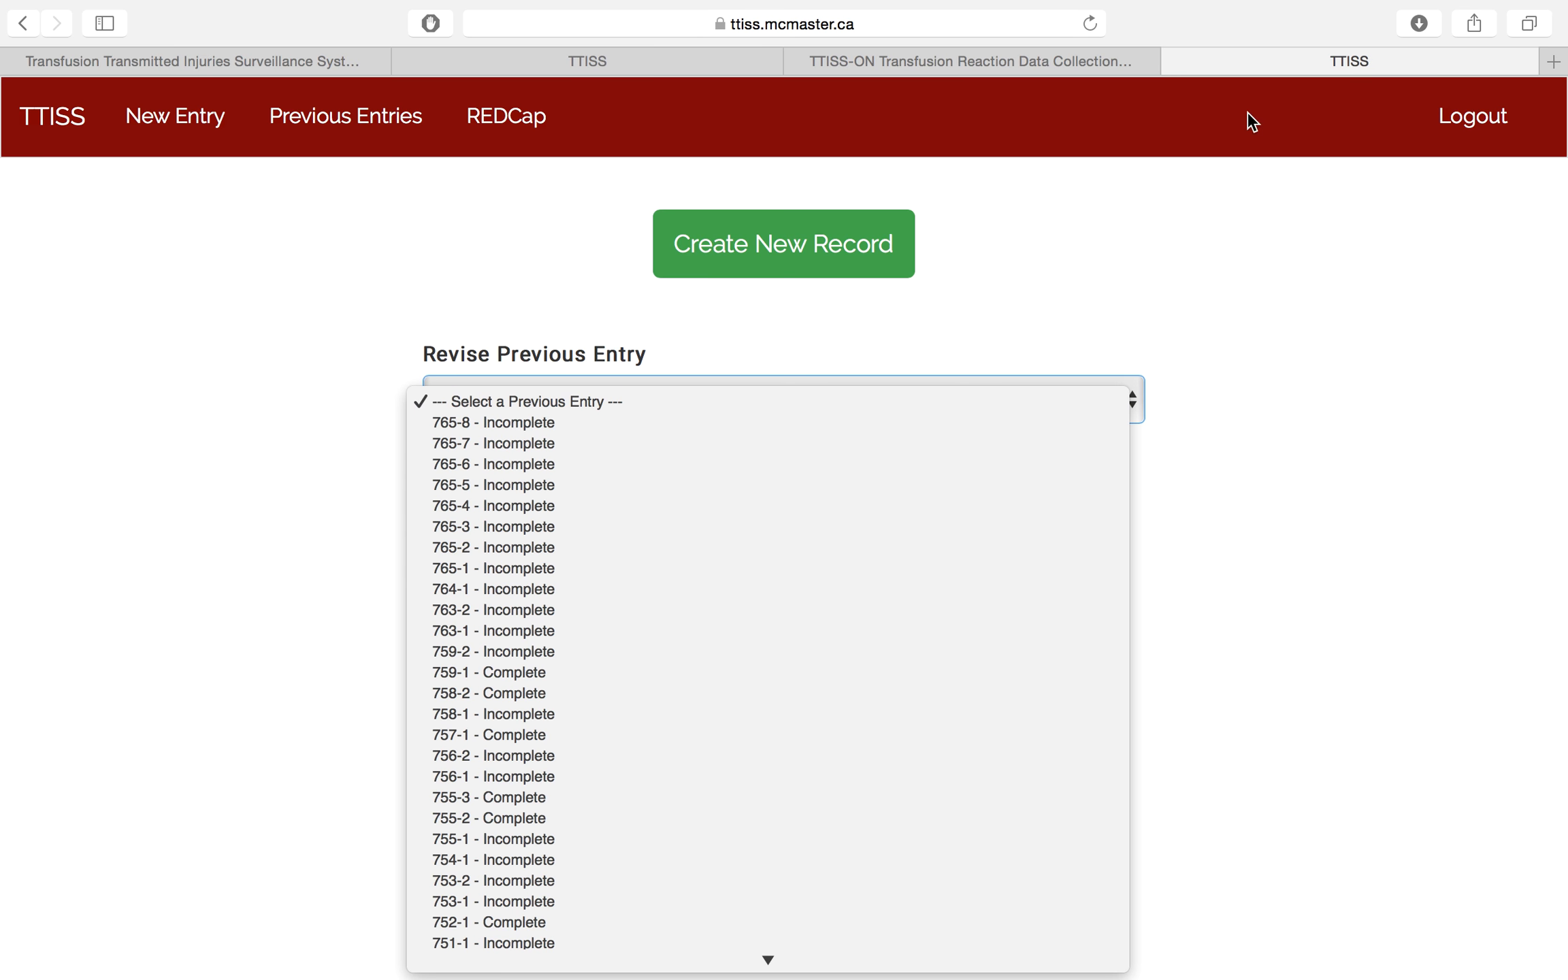
Open previous entry 765-8 for editing and go to the save and print options at the form's end
{"action": "left_click", "coordinate": [678, 429]}
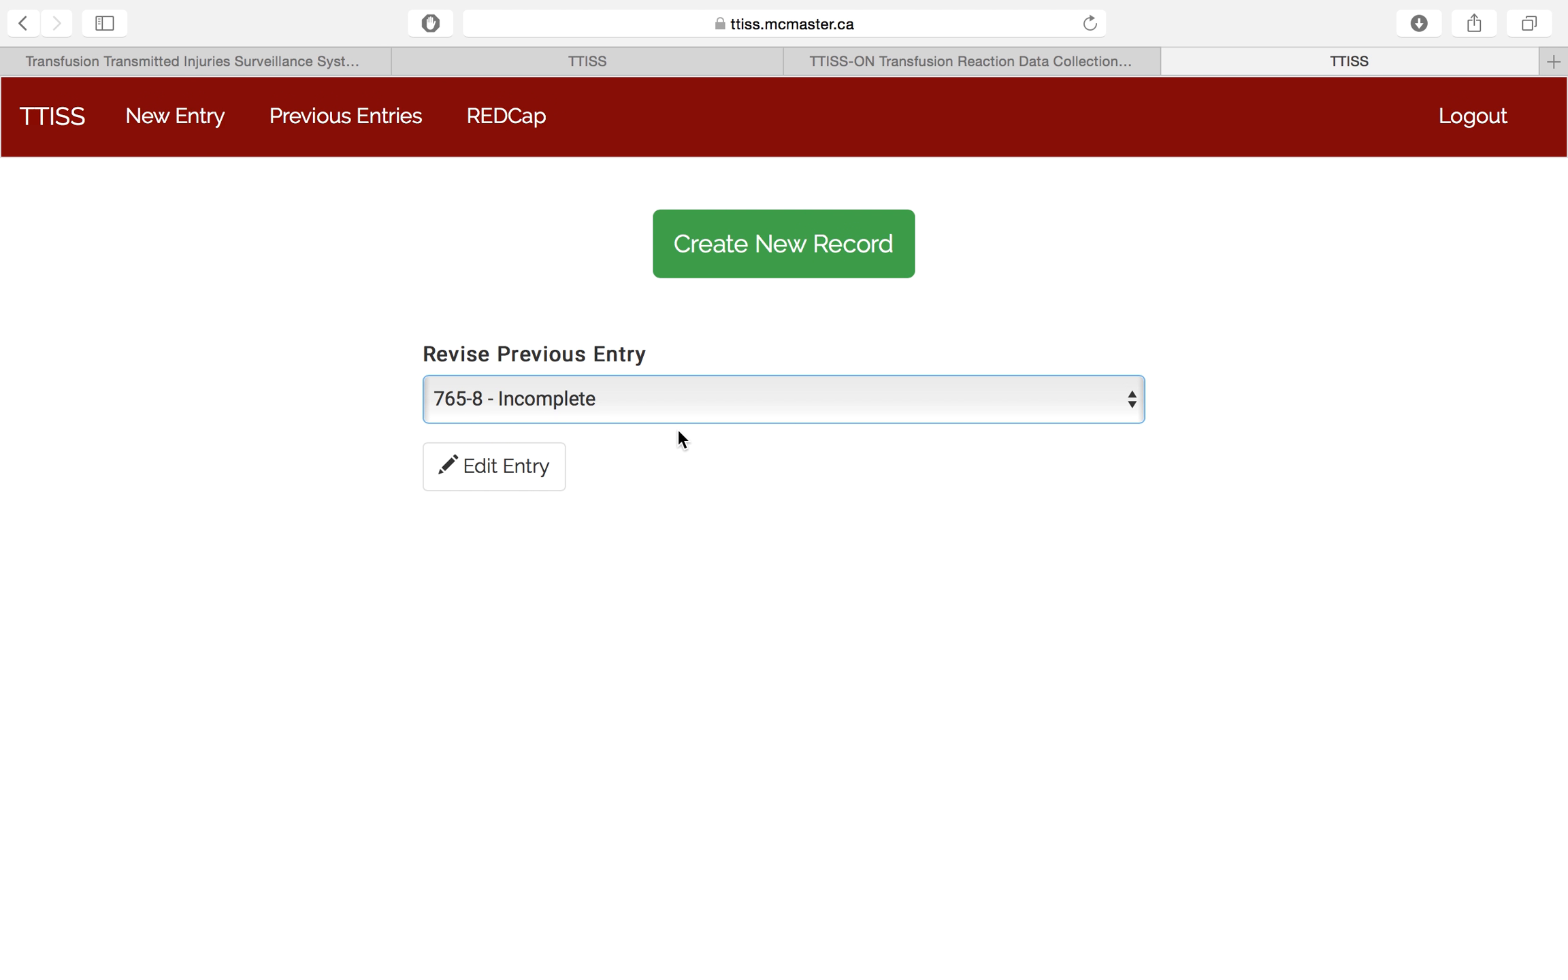
{"action": "left_click", "coordinate": [501, 463]}
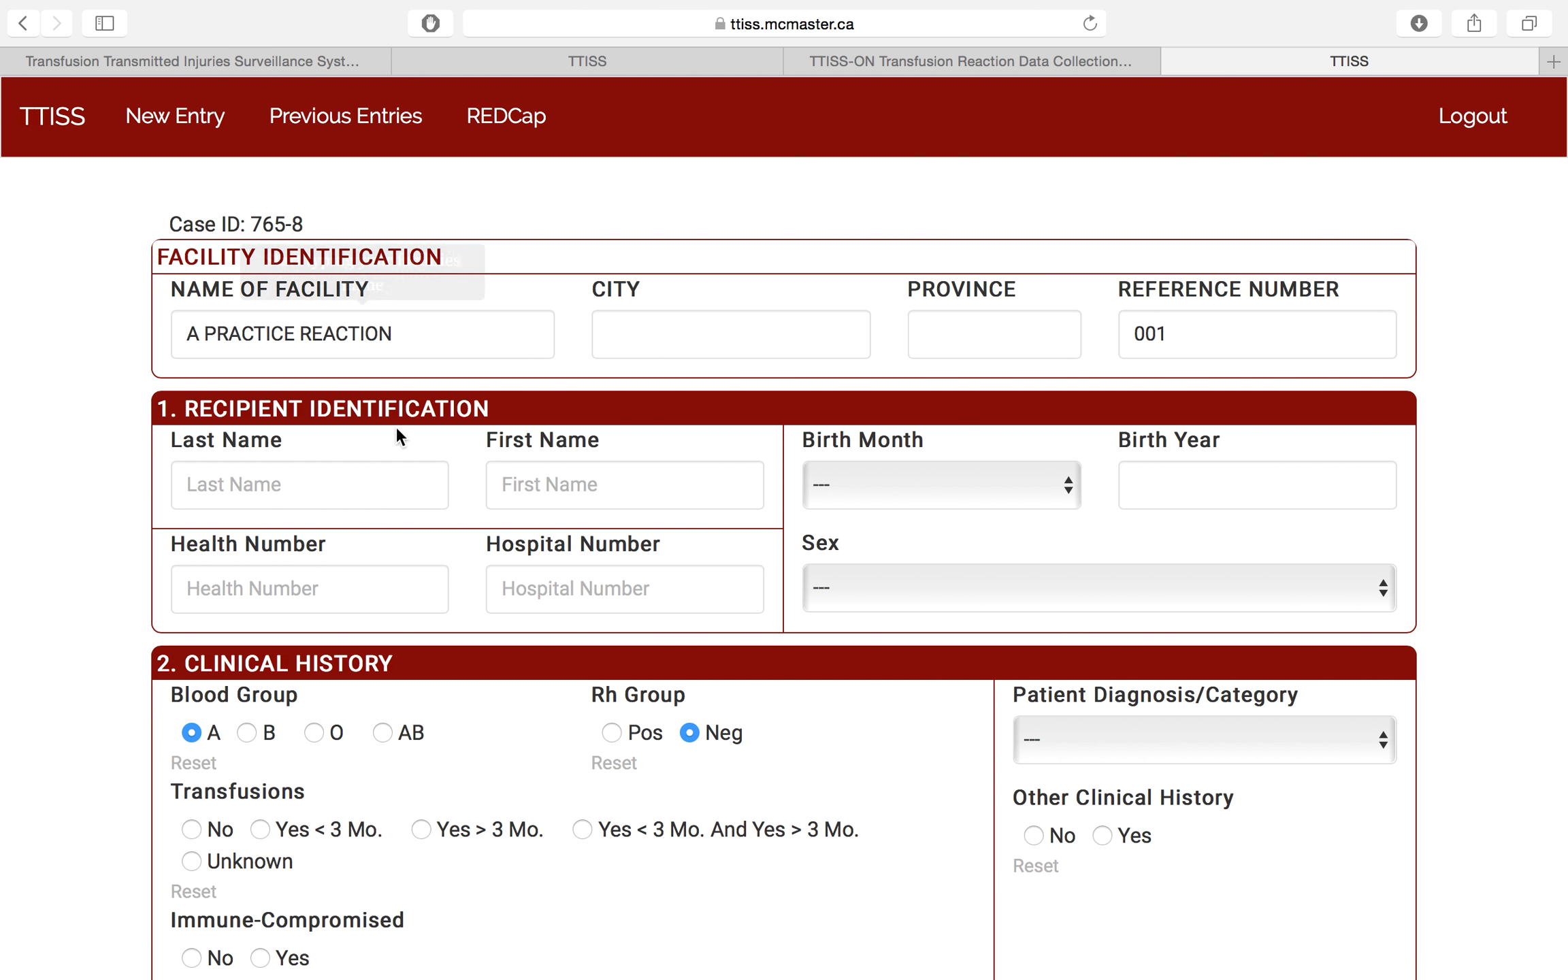
{"action": "scroll", "coordinate": [355, 731], "scroll_direction": "down", "scroll_amount": 20}
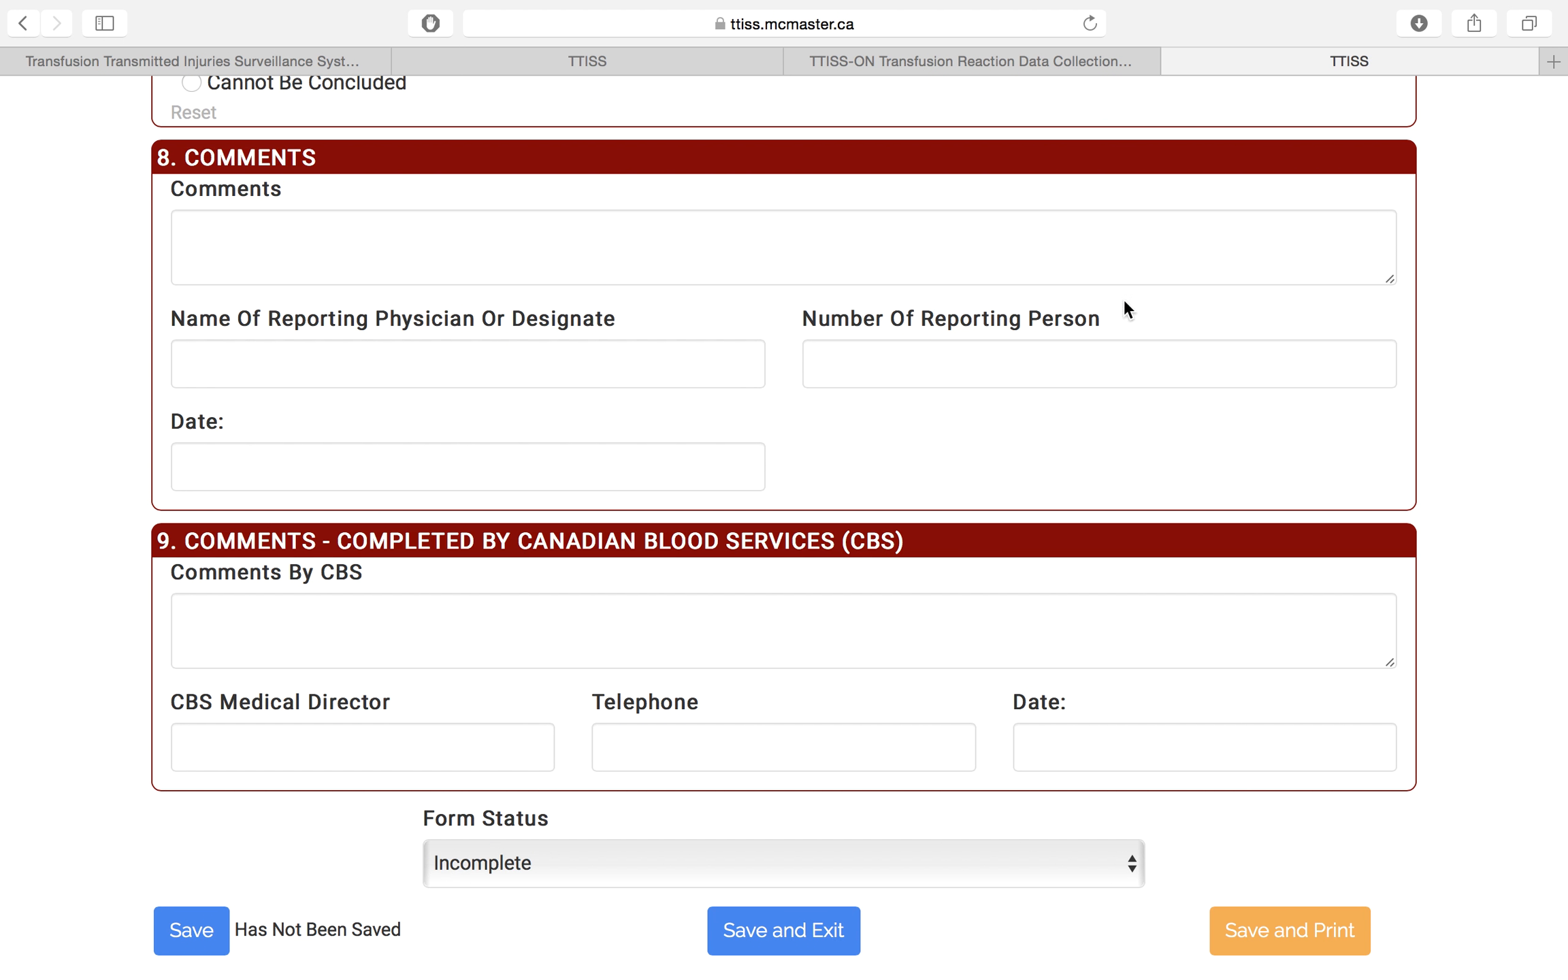
Return to the REDCap record for case 765-8 and view the project bookmarks and reports beside it
{"action": "mouse_move", "coordinate": [945, 7]}
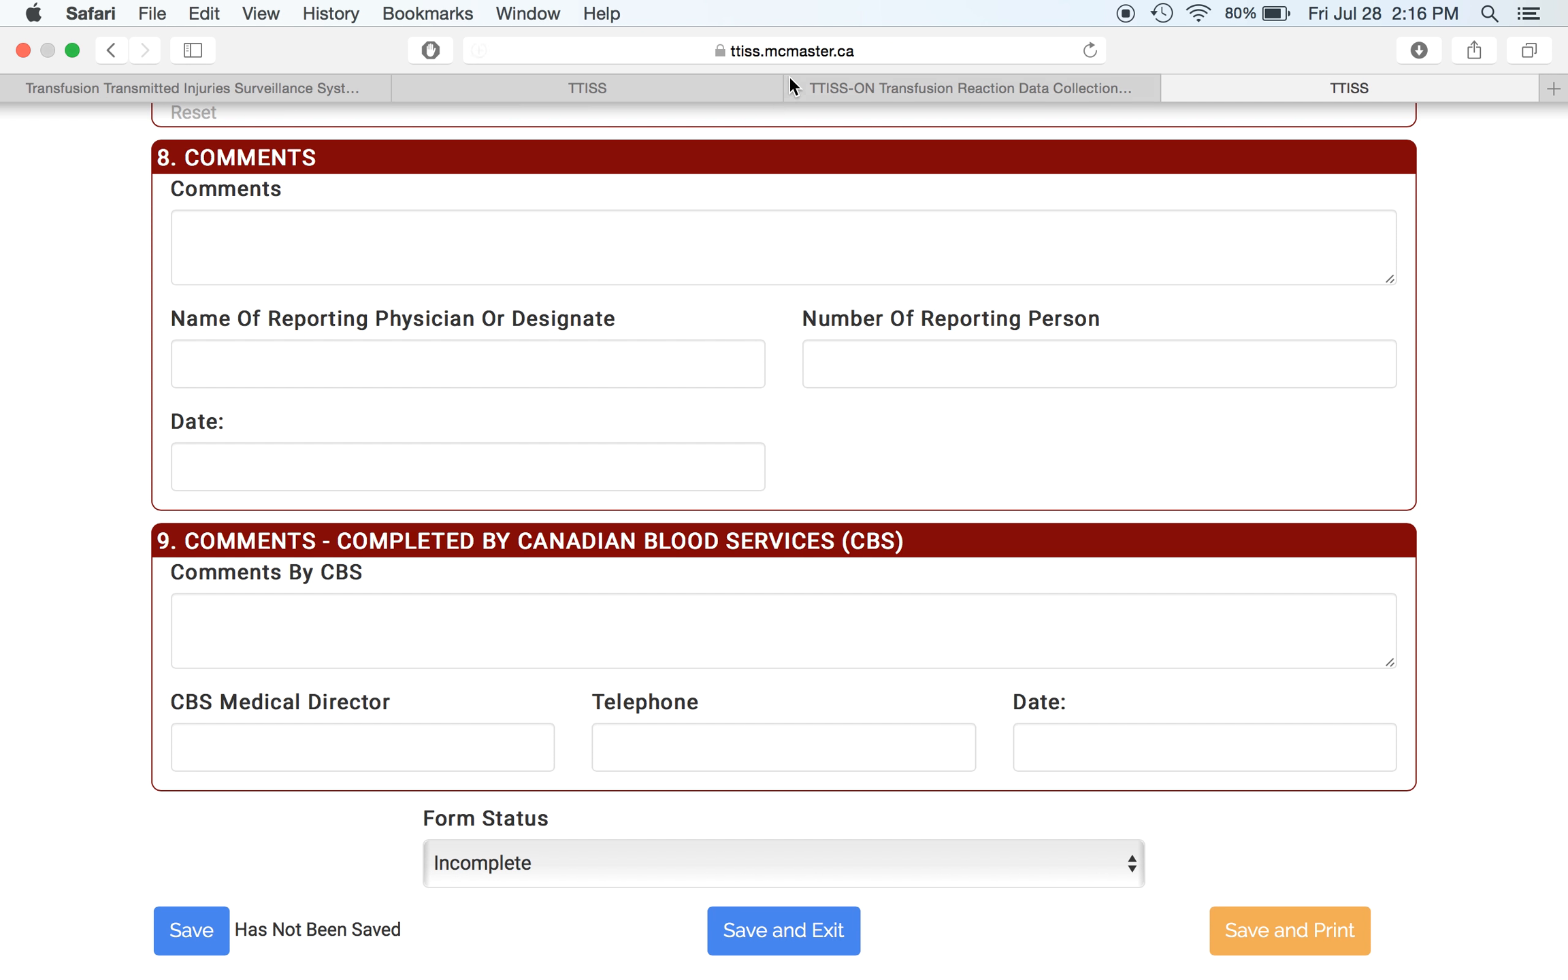
{"action": "left_click", "coordinate": [840, 92]}
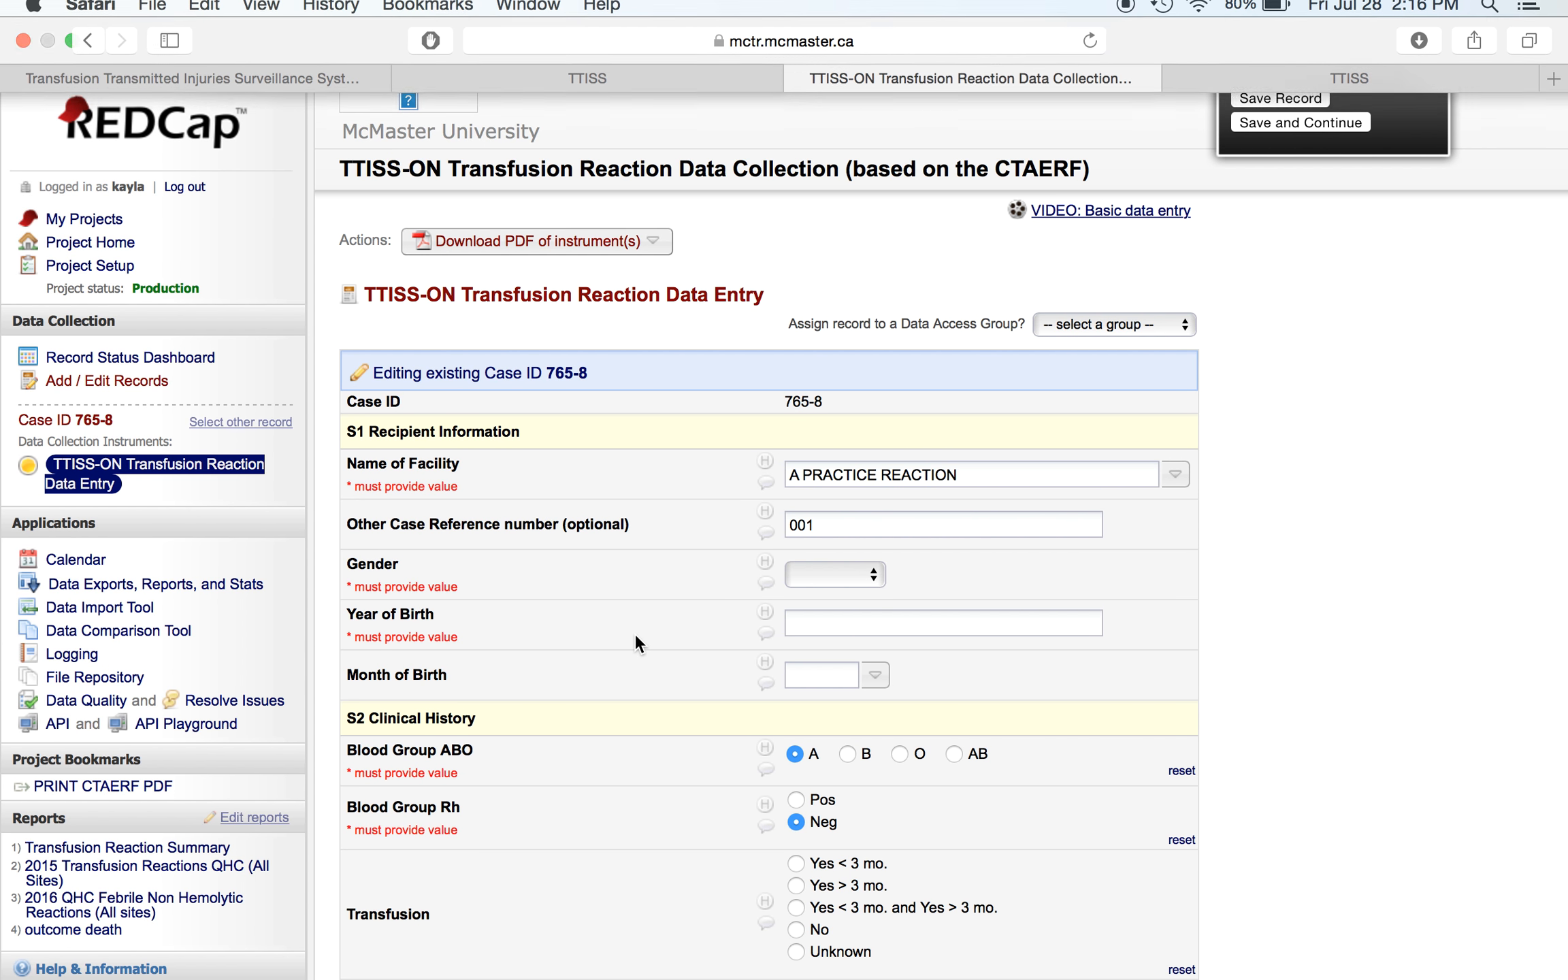
{"action": "scroll", "coordinate": [481, 640], "scroll_direction": "down", "scroll_amount": 3}
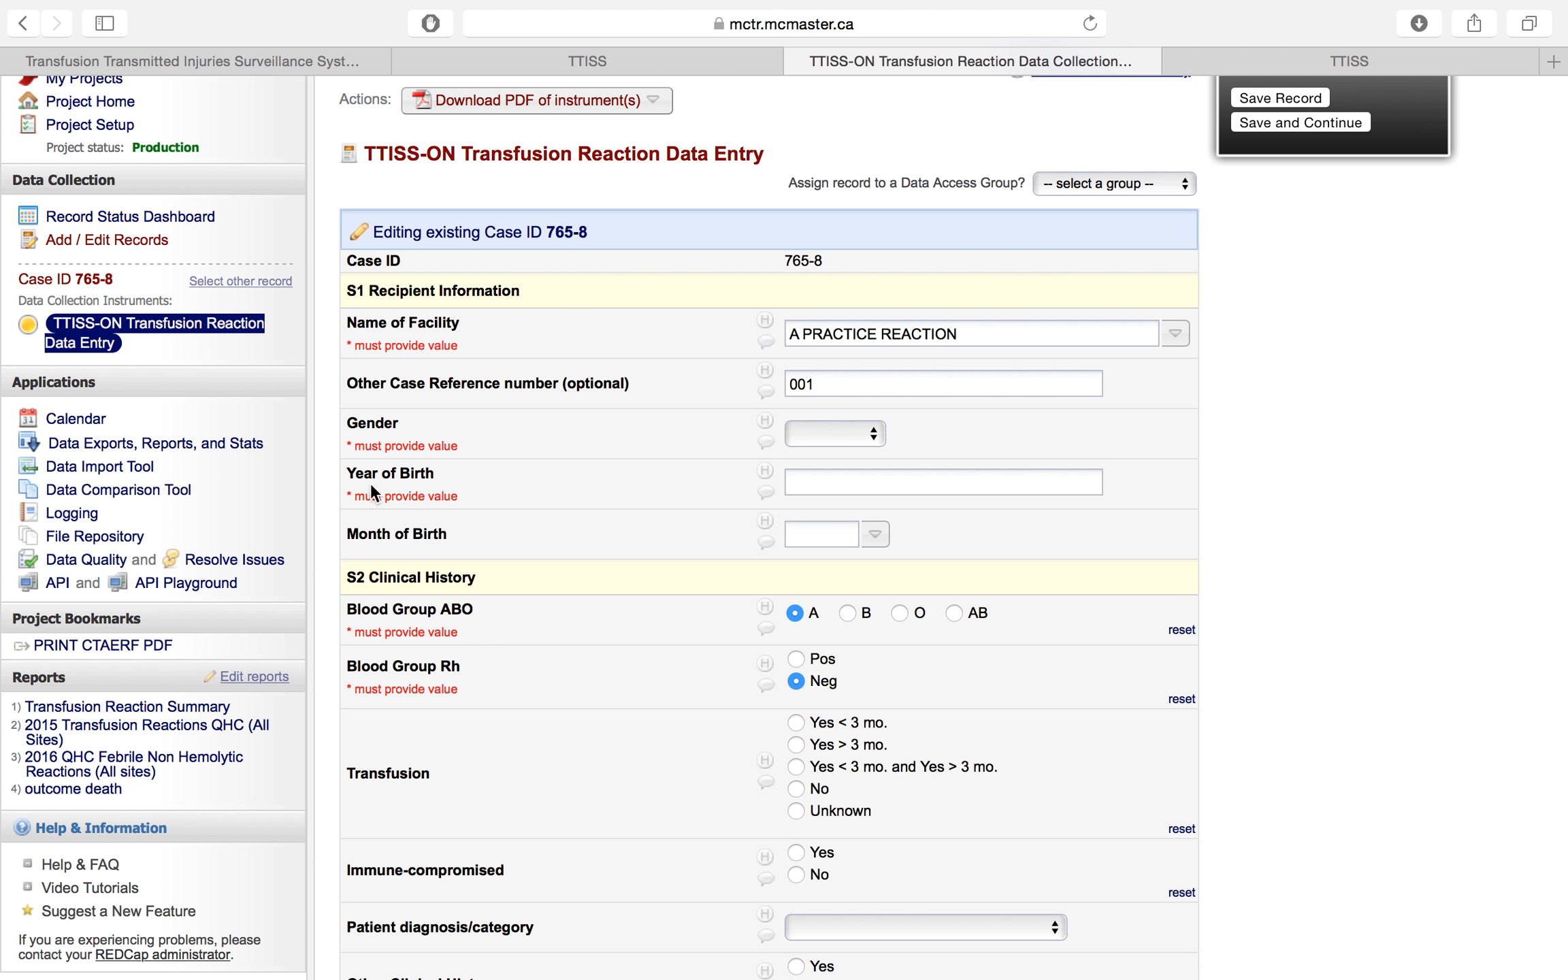